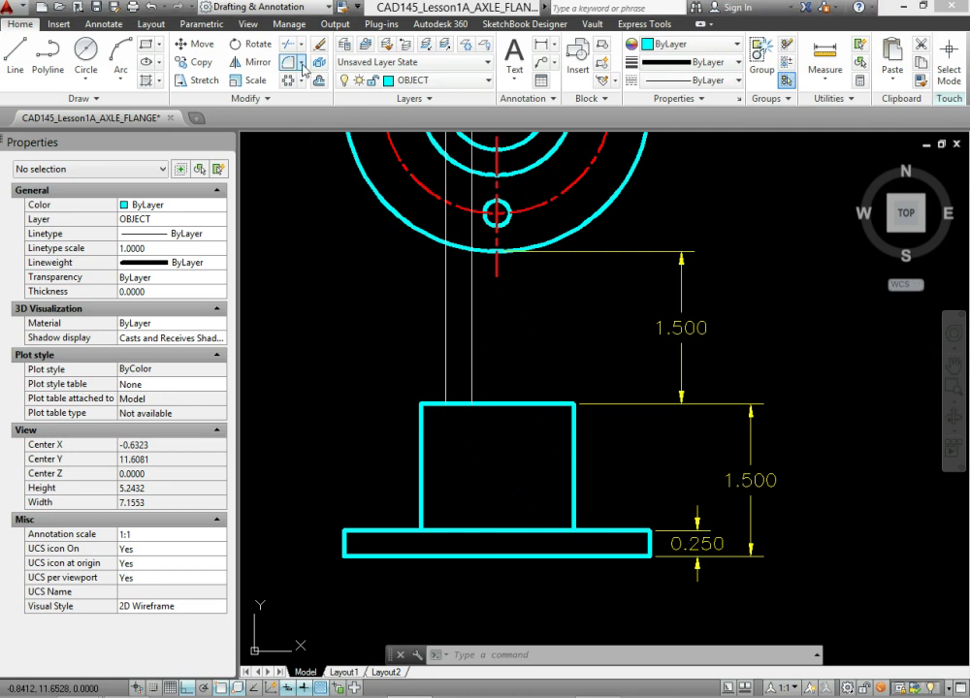
Fillet the upper-left corner of the flange base in the side view with a 0.125 radius
left_click(302, 64)
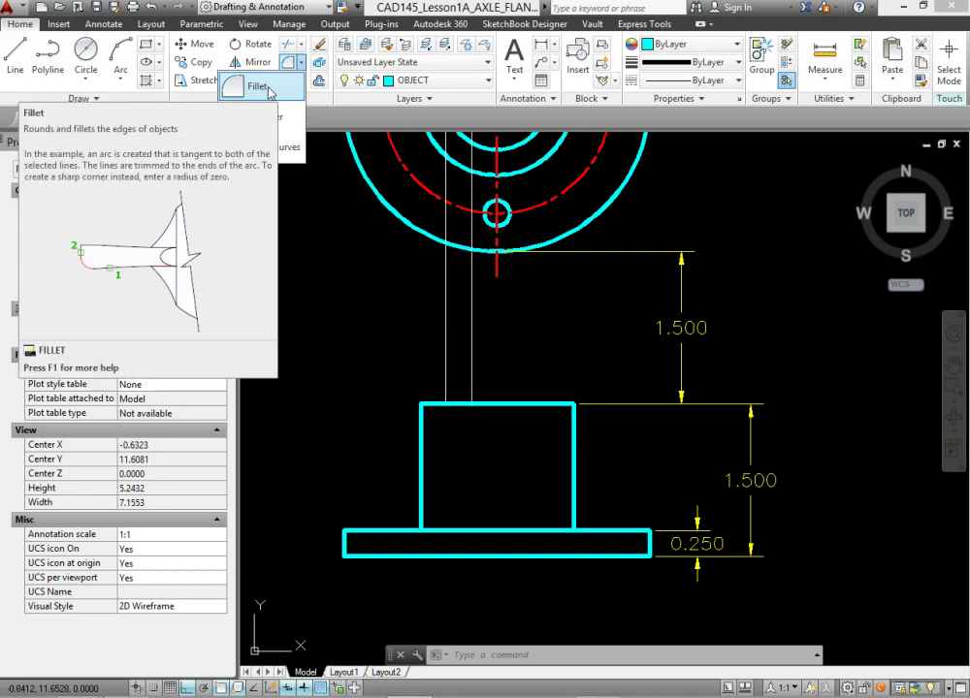
left_click(256, 86)
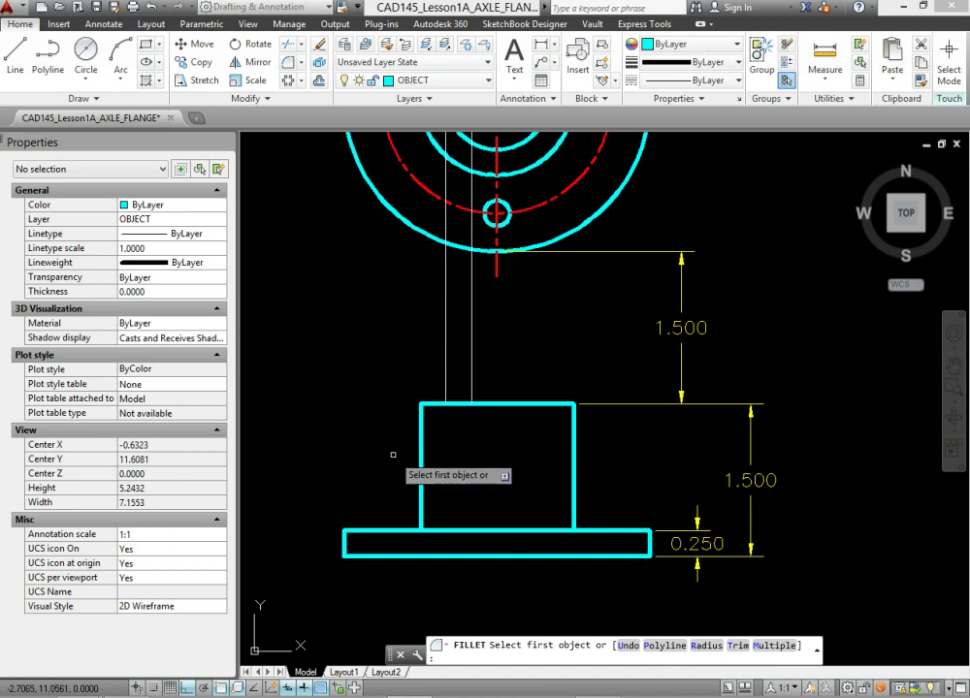
left_click(711, 655)
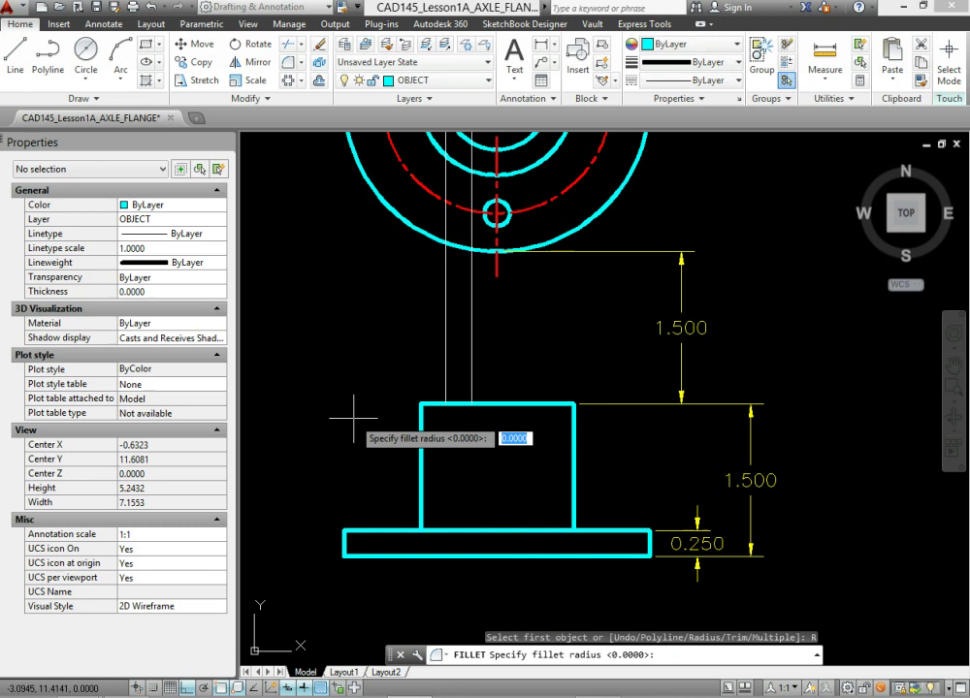
type(".125")
key("Return")
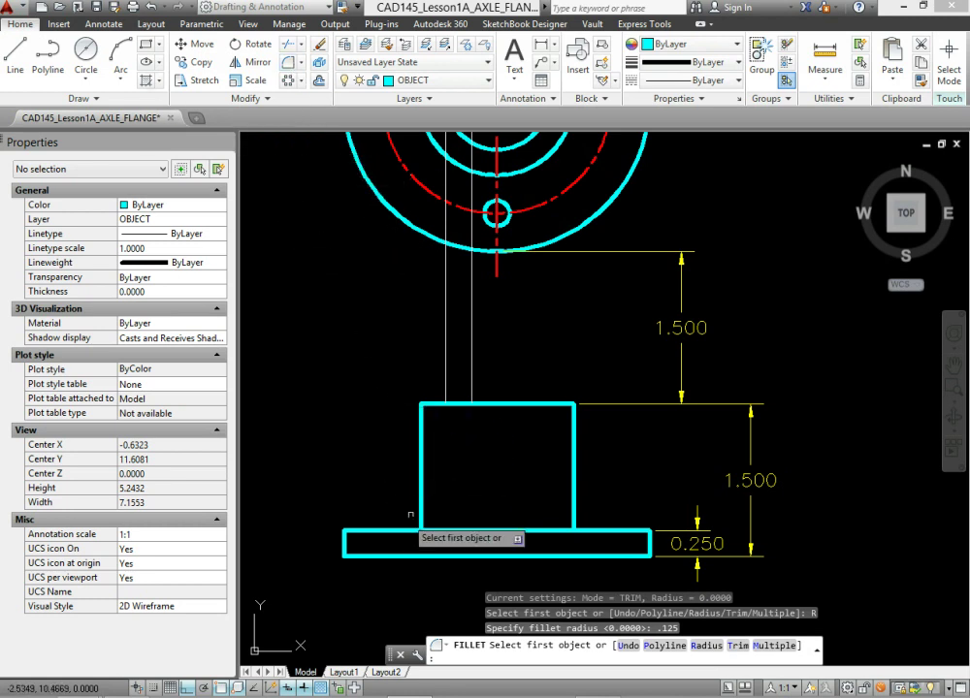
scroll(348, 539, "up", 2)
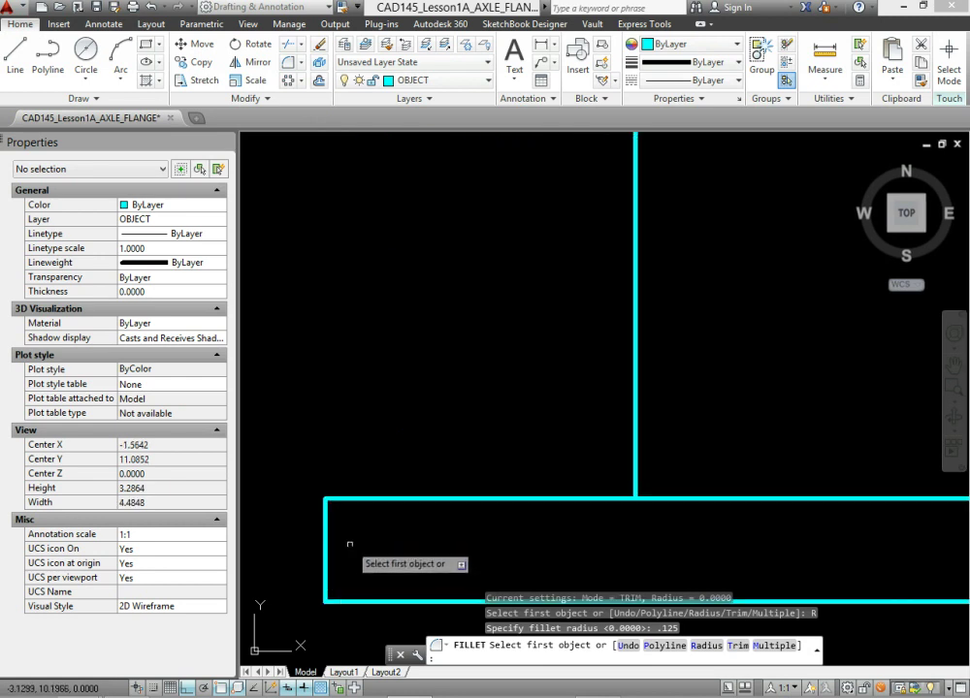
scroll(348, 544, "up", 2)
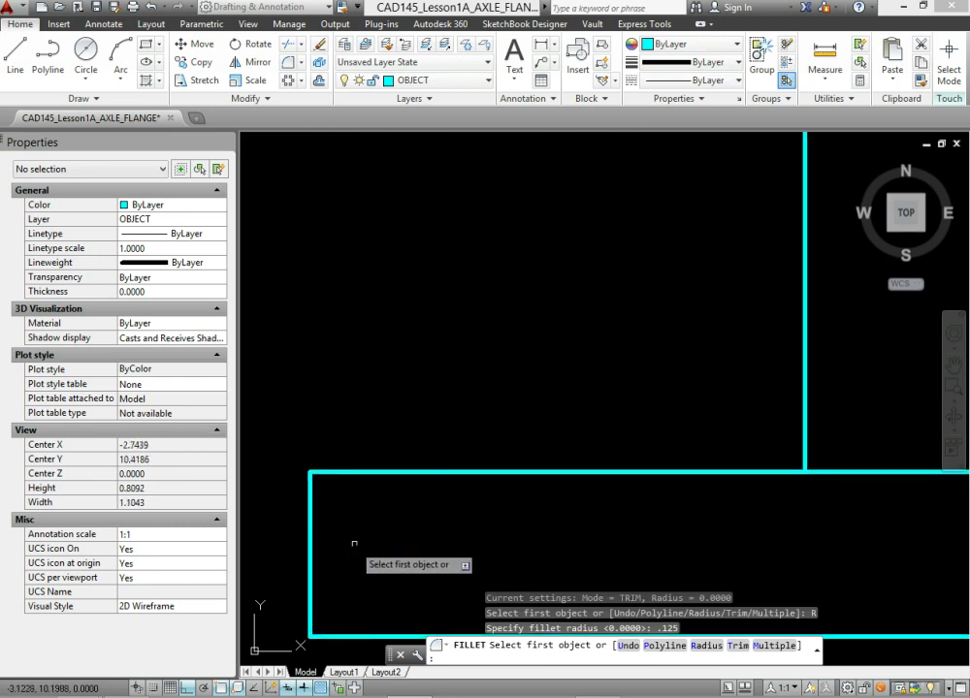
left_click(310, 514)
left_click(342, 472)
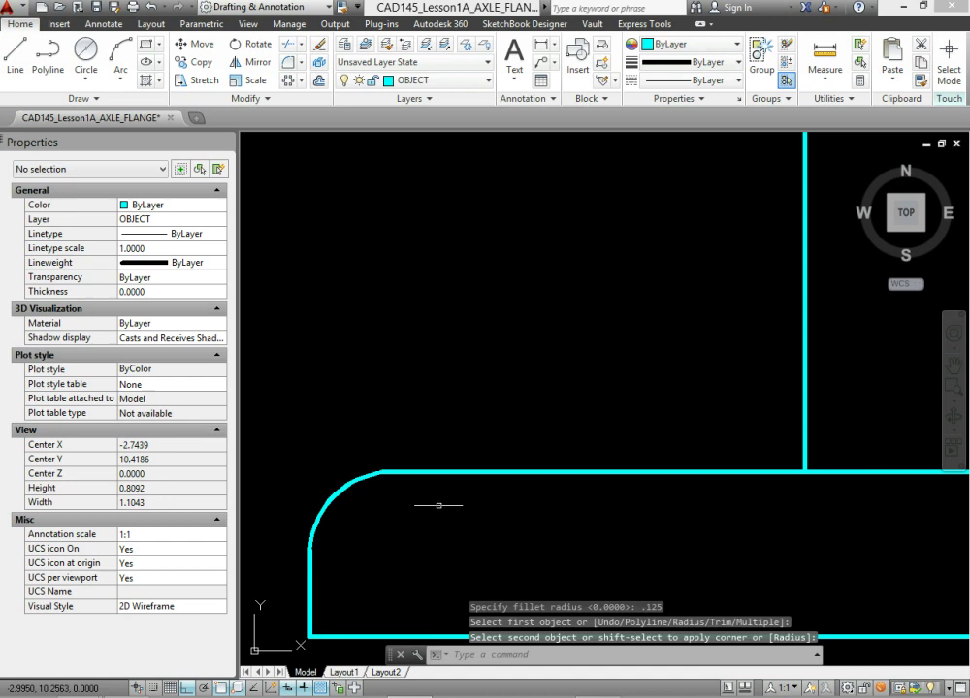
Fillet the upper-right corner of the flange base with the same 0.125 radius
scroll(455, 547, "down", 2)
middle_click_drag(614, 550, 362, 492)
middle_click_drag(644, 497, 346, 514)
key("Return")
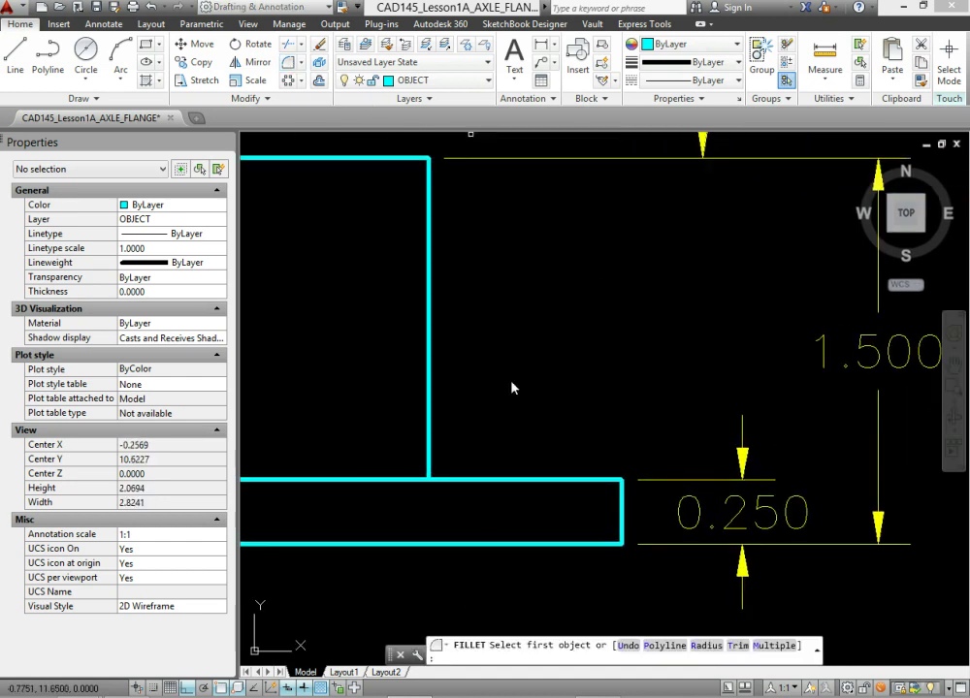
left_click(621, 507)
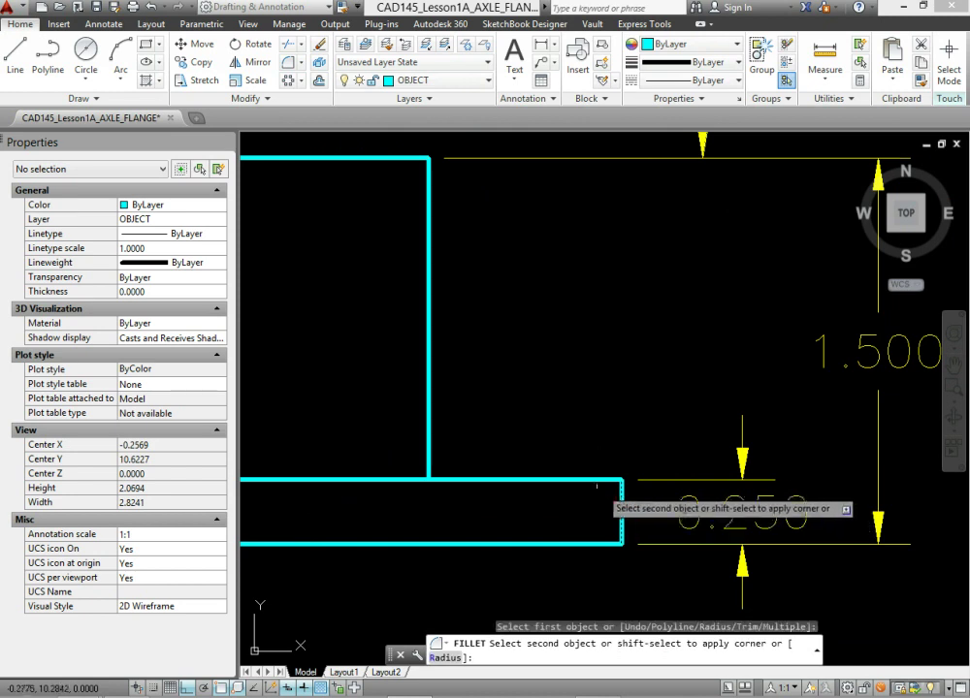
left_click(590, 480)
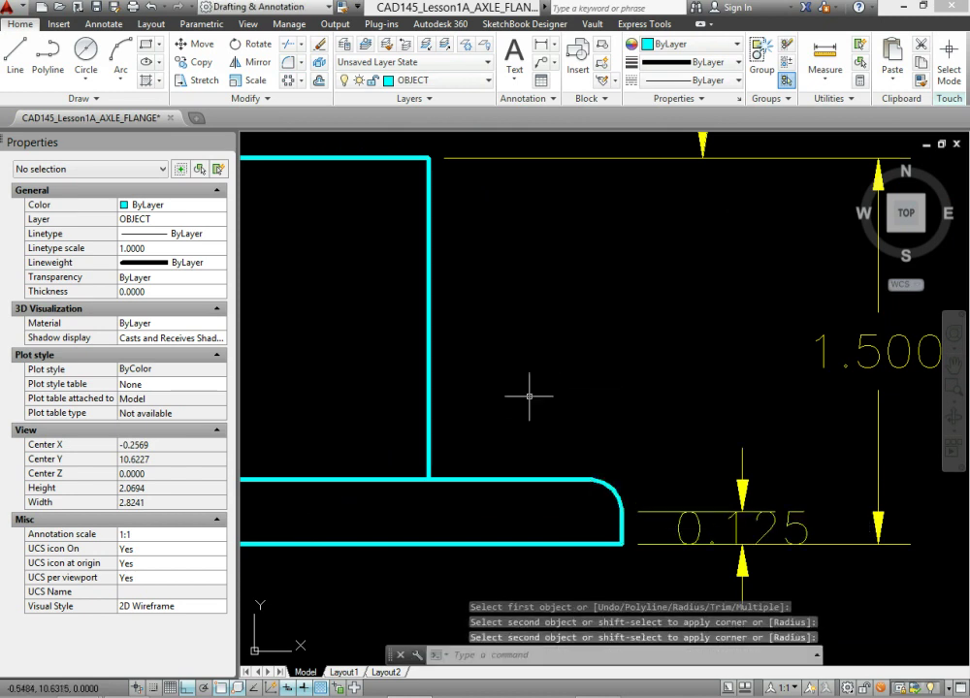
Fillet the inside corner where the hub's right side meets the top edge of the flange base, keeping the 0.125 radius
middle_click_drag(532, 435, 762, 409)
mouse_move(791, 479)
middle_mouse_down()
mouse_move(597, 420)
mouse_move(413, 416)
mouse_move(730, 434)
mouse_move(797, 452)
middle_mouse_up()
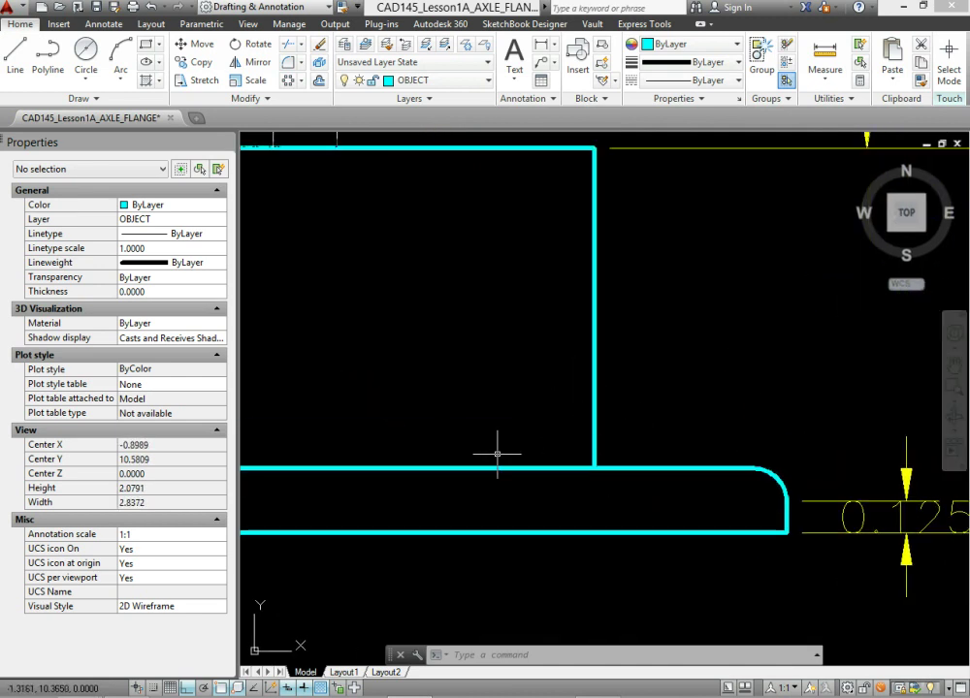
left_click(288, 62)
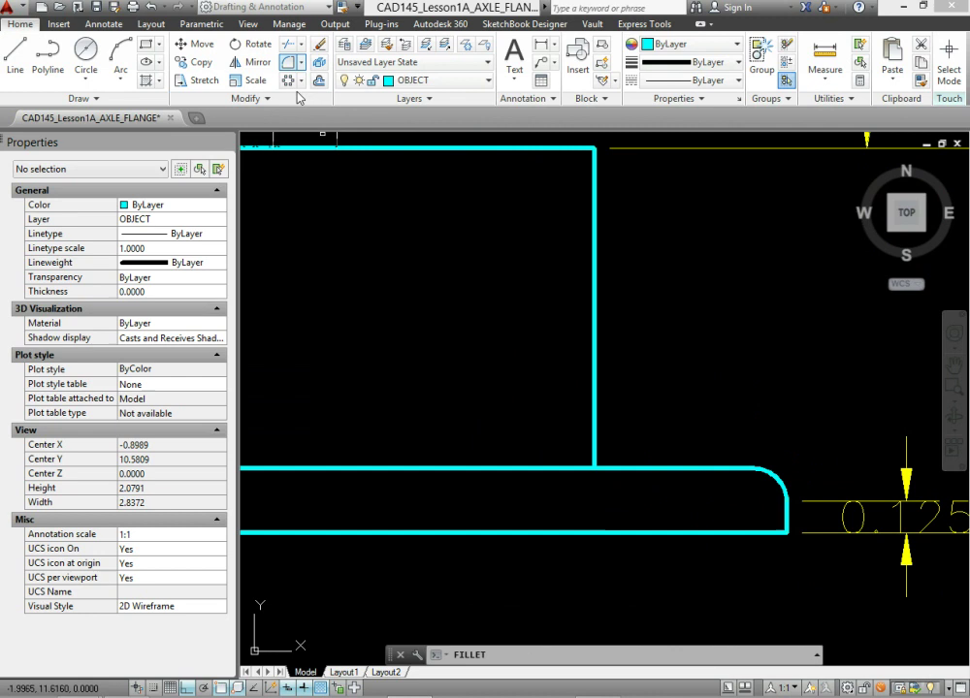
left_click(621, 469)
left_click(595, 448)
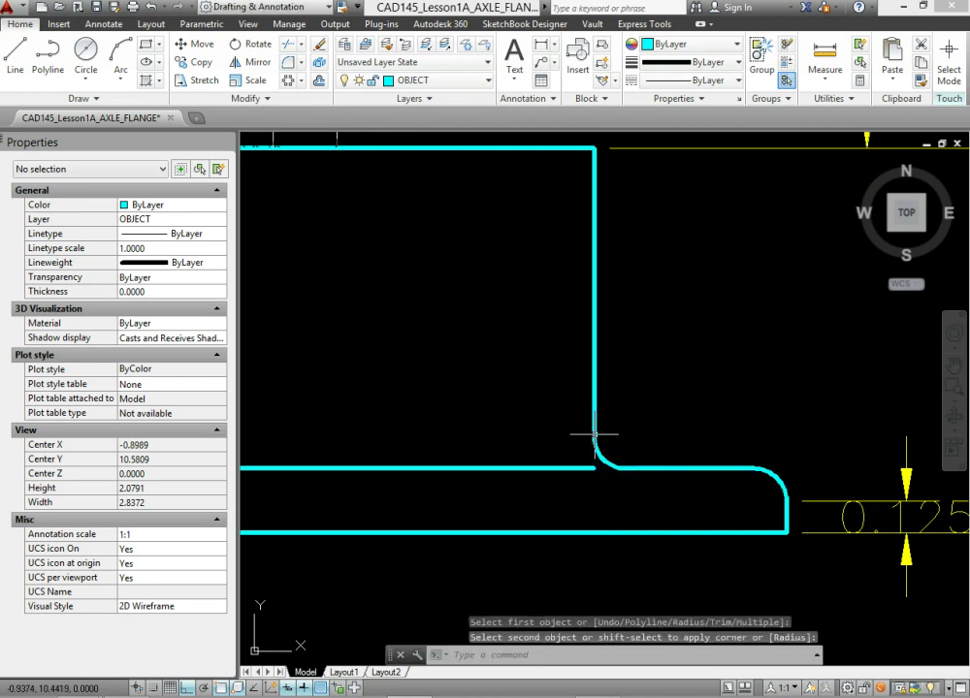
Try to bridge the gap in the flange base's top edge with a line to the right hub fillet, and undo it
scroll(589, 475, "up", 4)
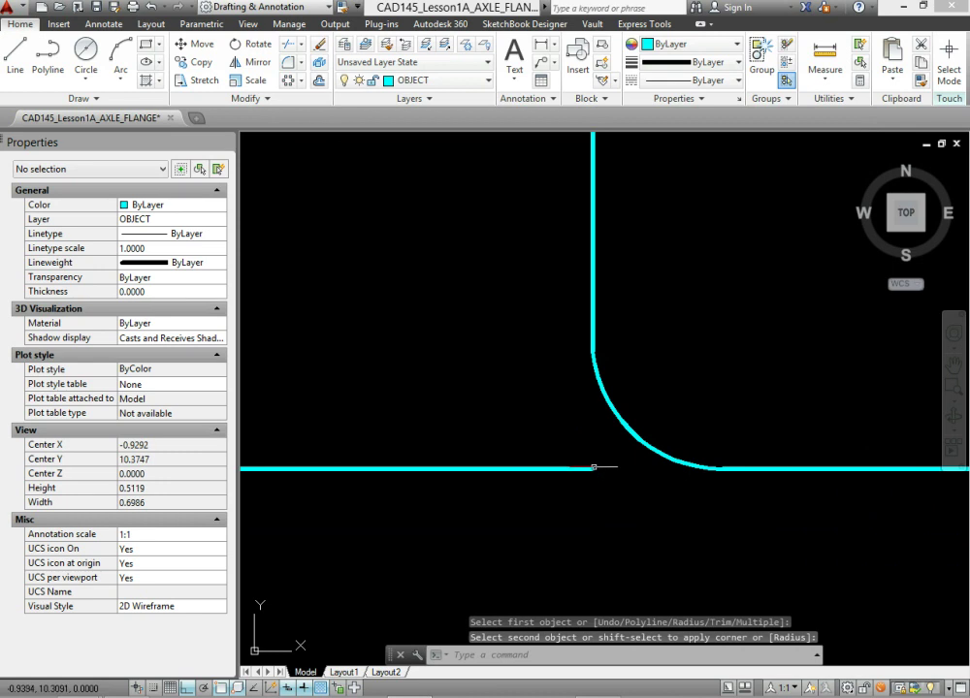
scroll(594, 467, "down", 5)
middle_click_drag(397, 469, 657, 452)
scroll(589, 455, "up", 4)
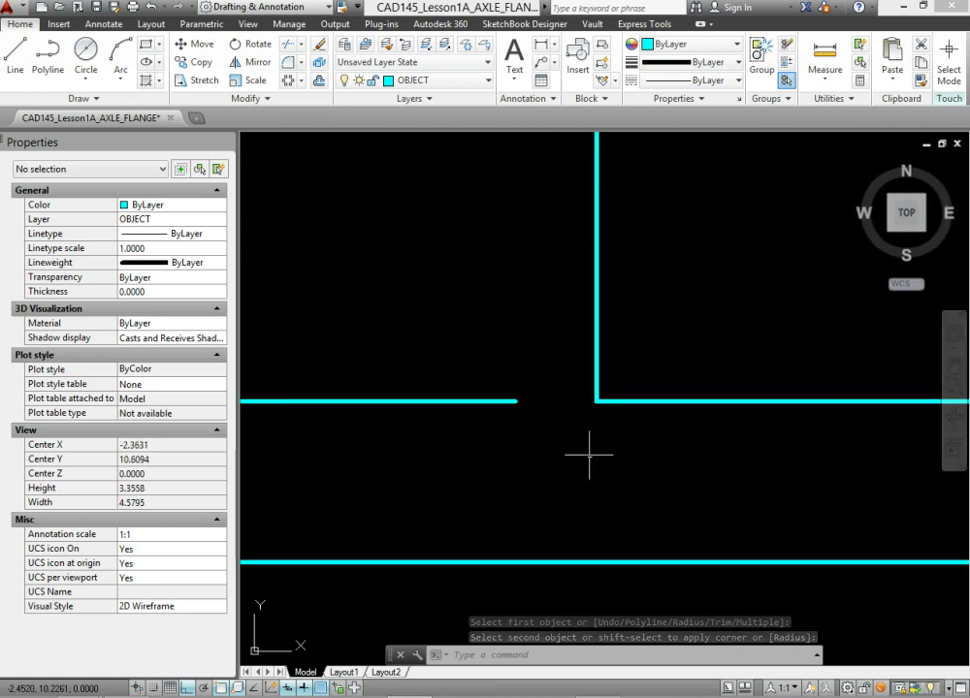
scroll(559, 396, "down", 4)
middle_click_drag(585, 380, 606, 412)
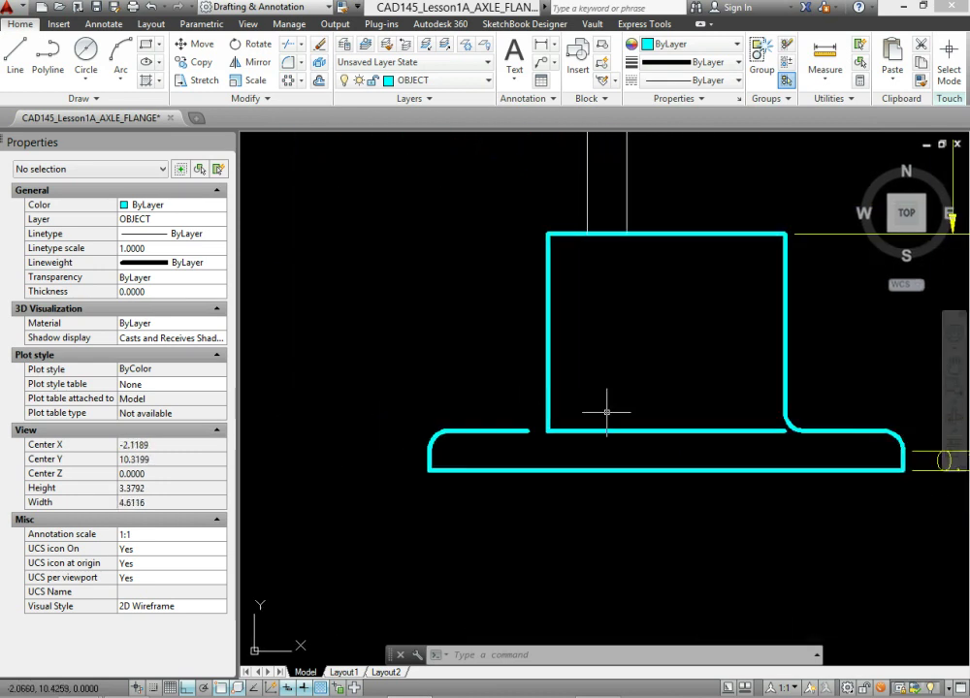
left_click(13, 56)
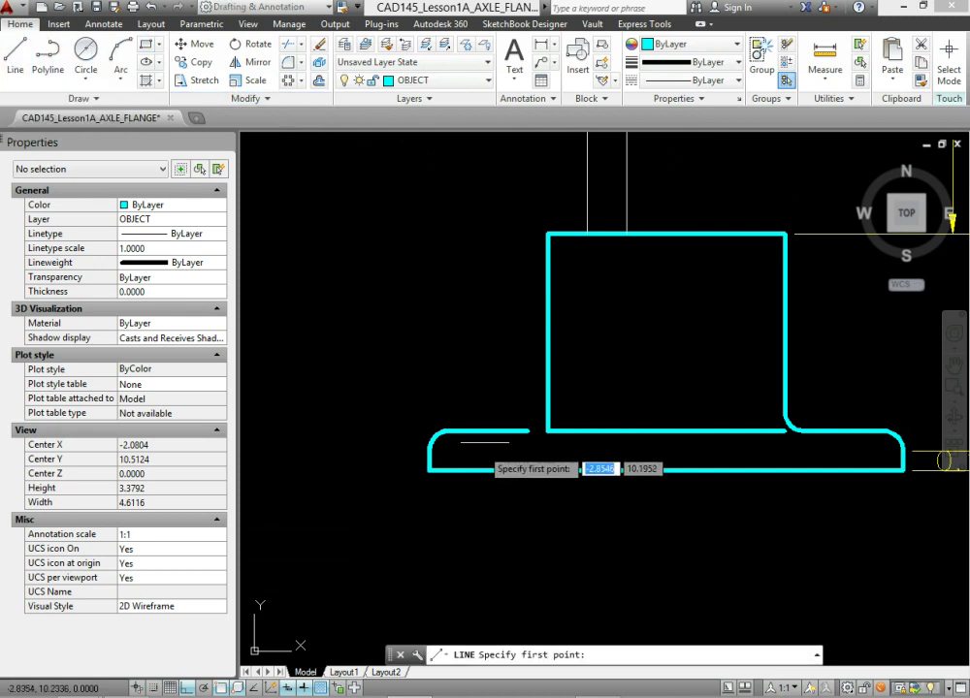
left_click(527, 430)
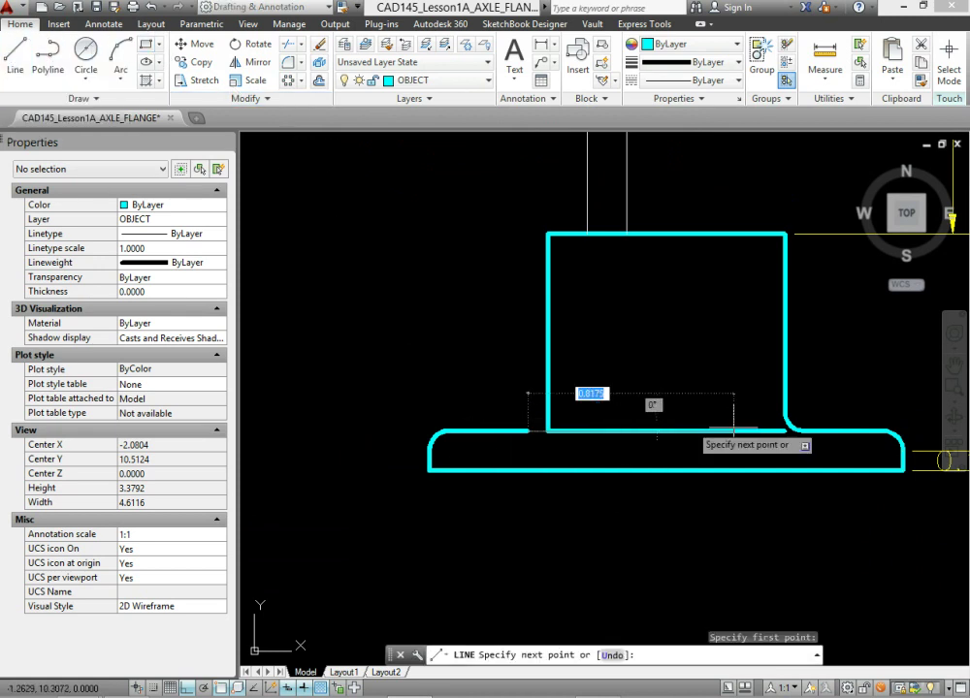
left_click(804, 430)
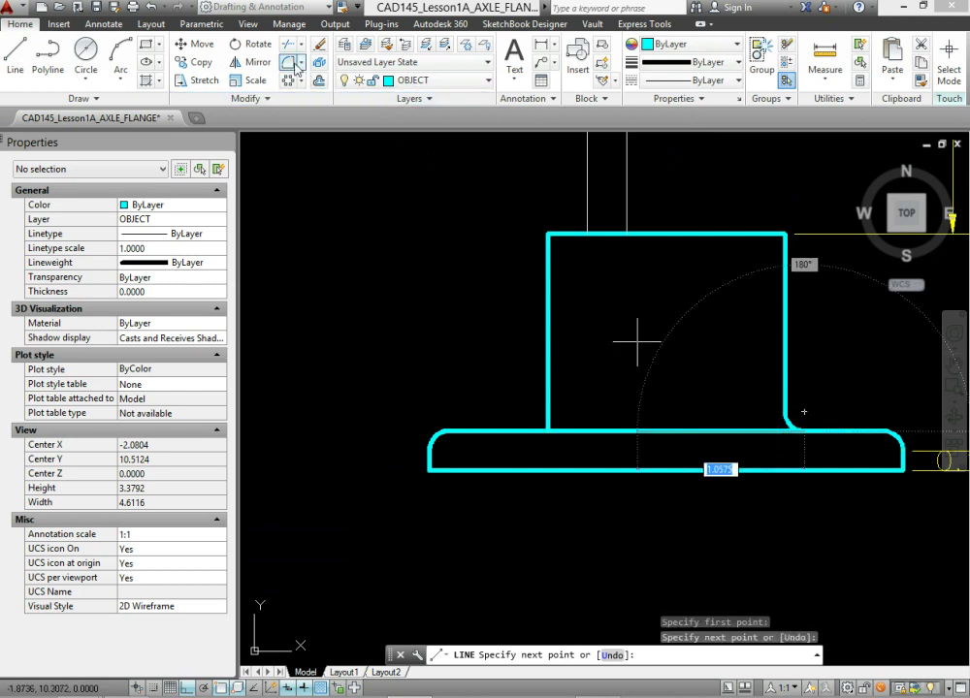
left_click(150, 7)
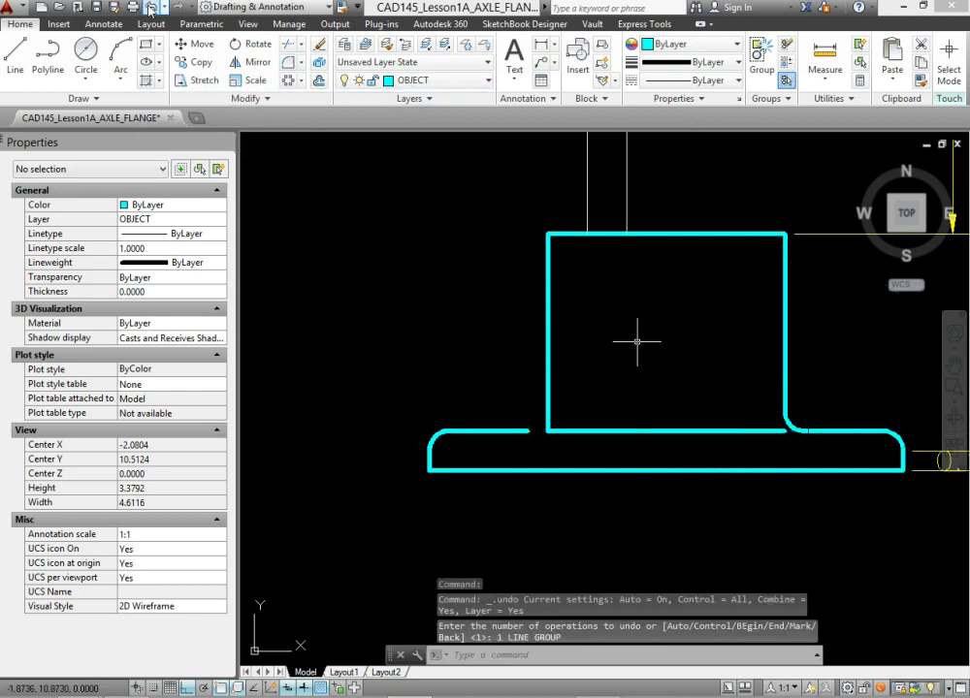
Fillet the inside corner between the hub's left side and the flange base's top edge with the 0.125 radius
scroll(621, 407, "up", 2)
left_click(288, 63)
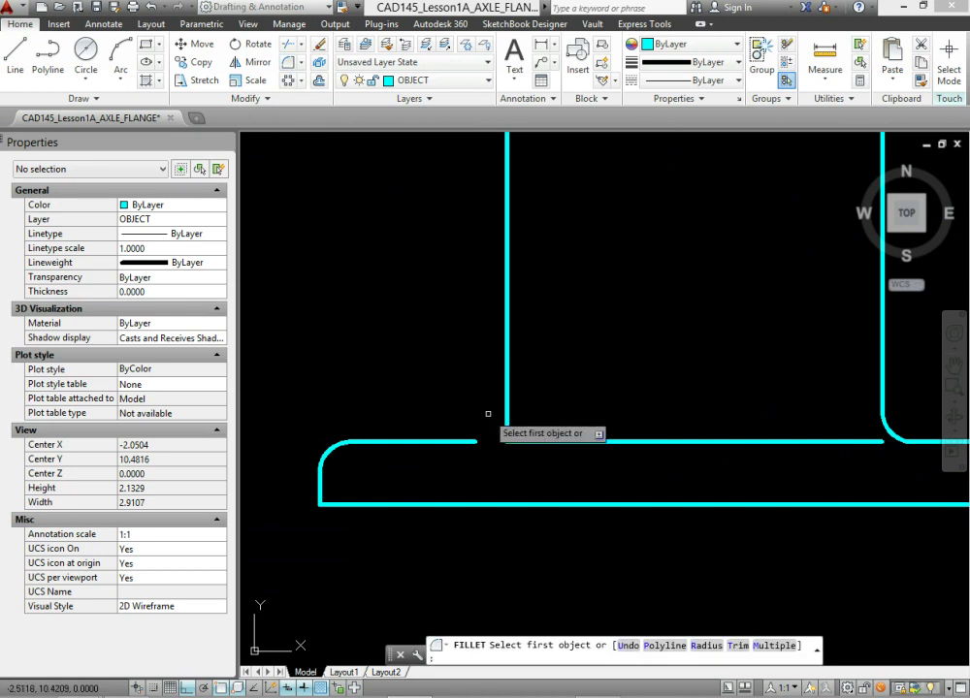
left_click(506, 412)
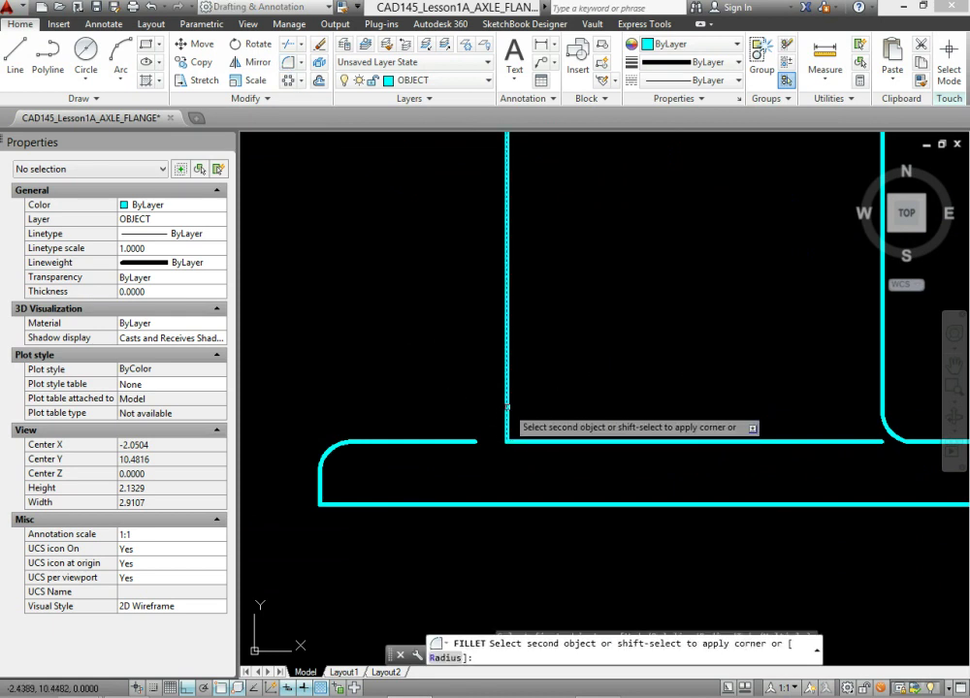
left_click(458, 439)
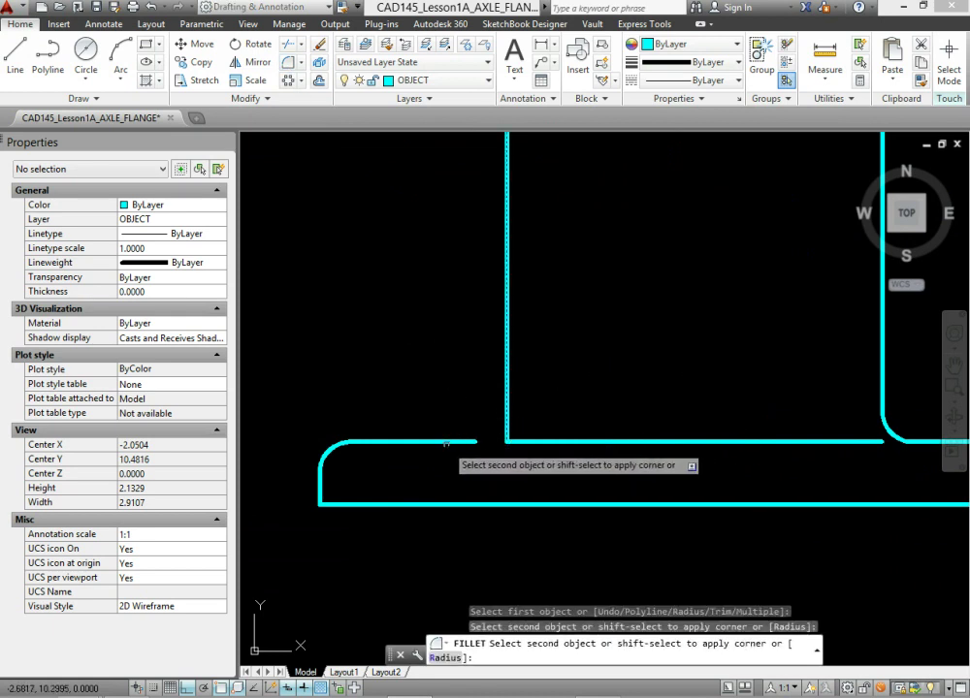
left_click(446, 442)
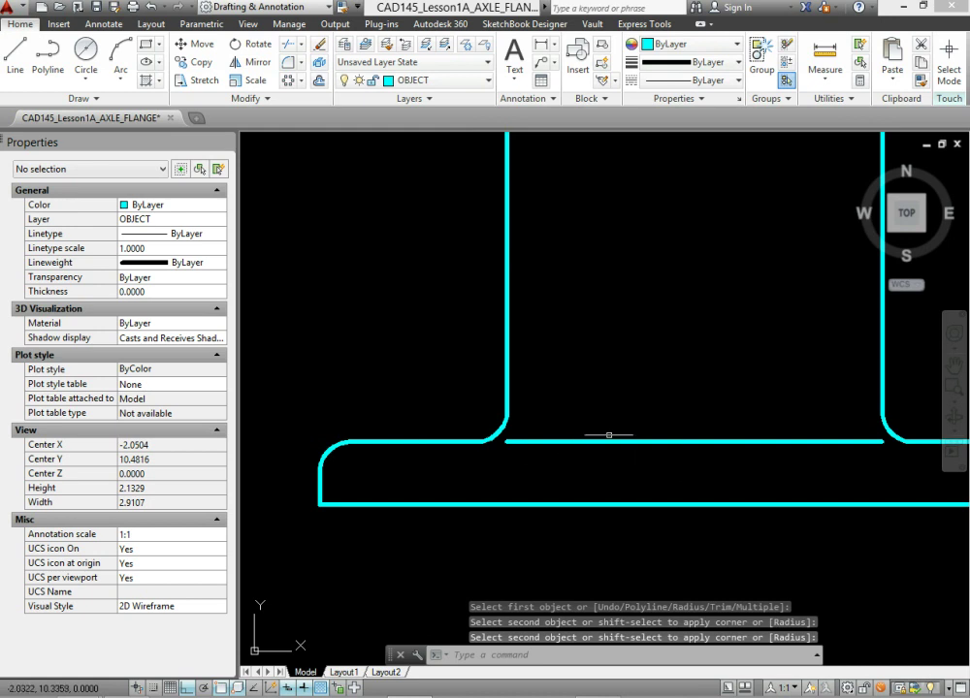
Stretch both ends of the horizontal line under the hub out to the lower endpoints of the two hub fillets, for a length of 1.75
scroll(625, 451, "down", 4)
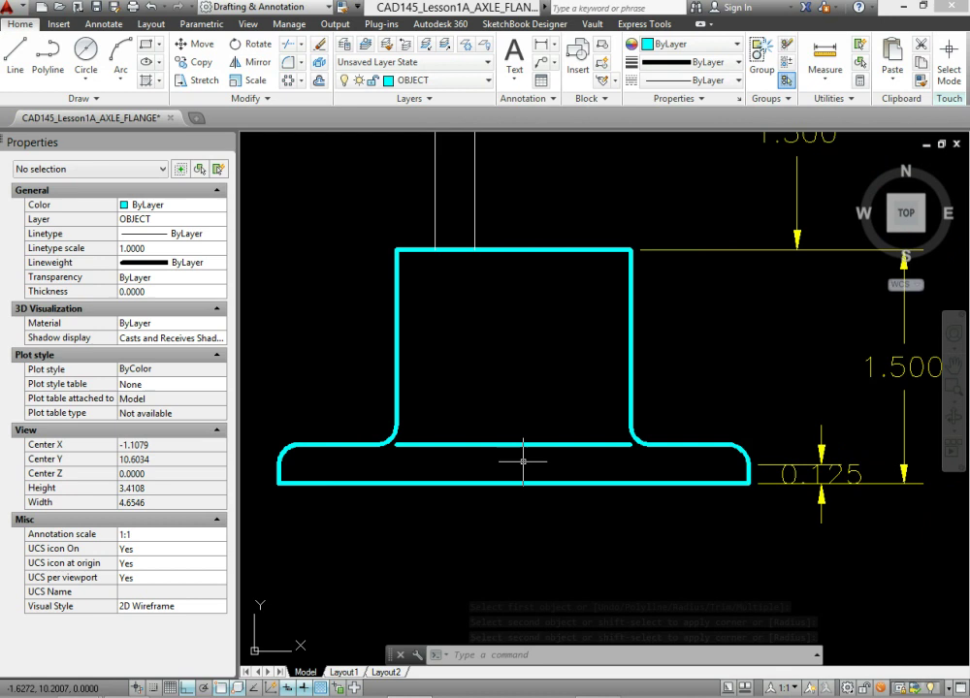
scroll(435, 444, "up", 2)
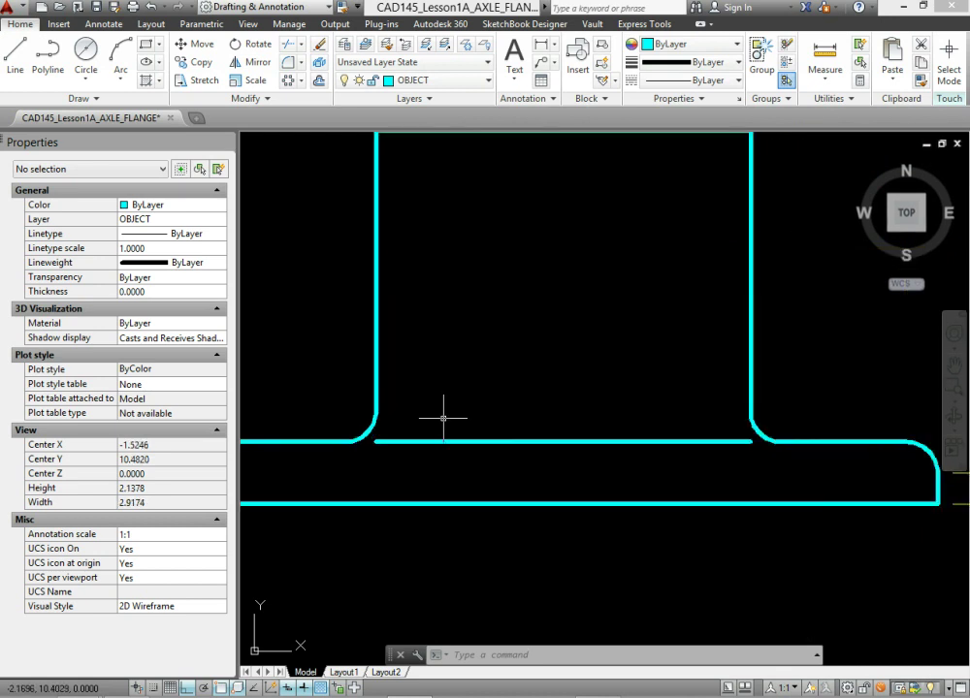
scroll(443, 419, "down", 2)
left_click(472, 435)
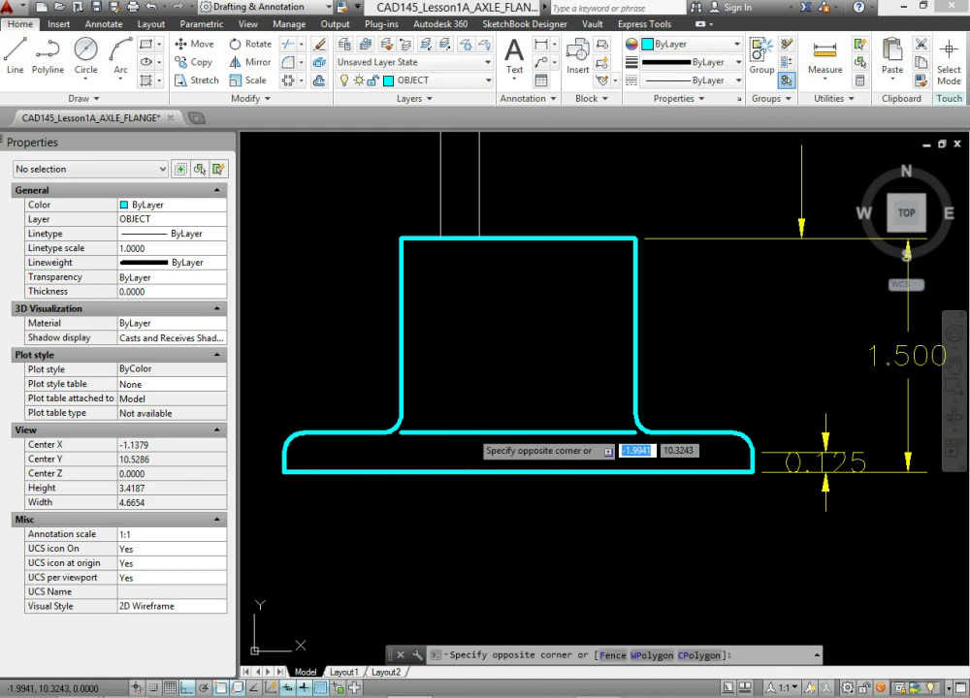
left_click(510, 422)
left_click(502, 433)
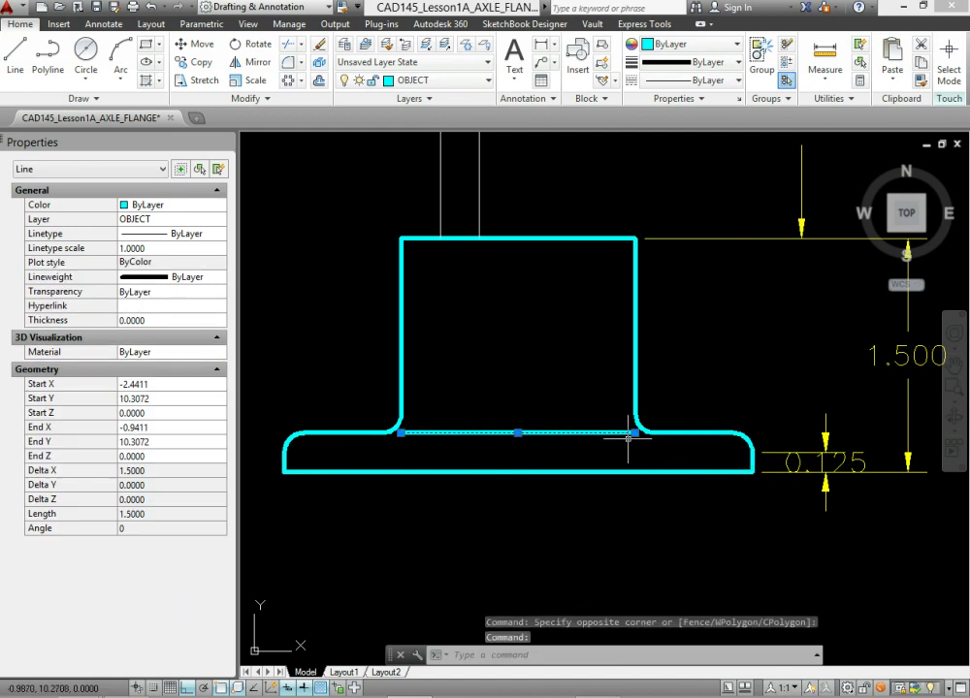
left_click(636, 433)
left_click(656, 432)
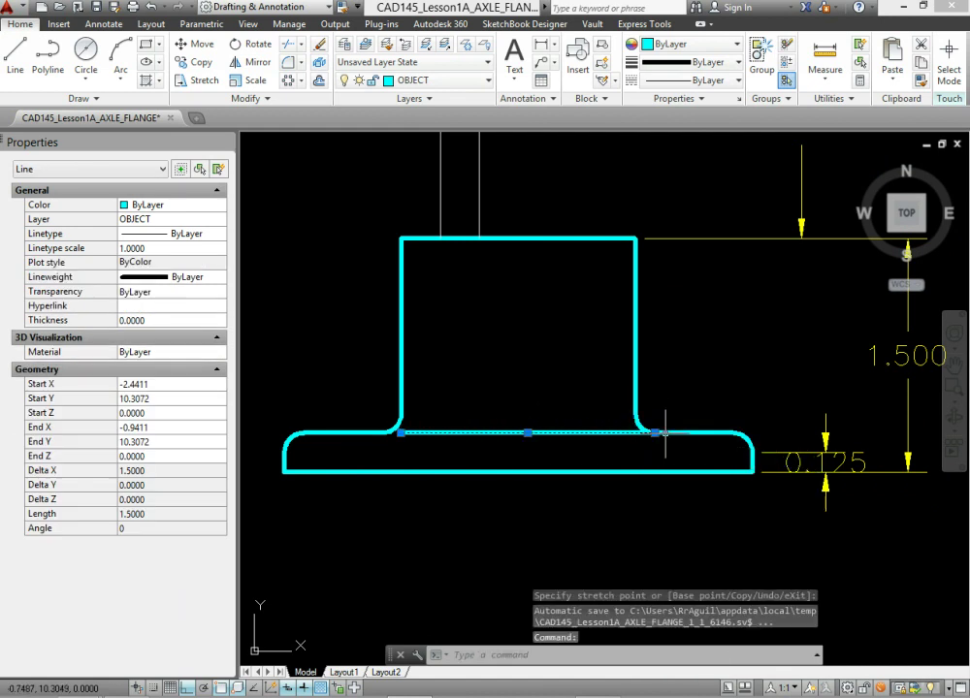
left_click(401, 433)
left_click(382, 433)
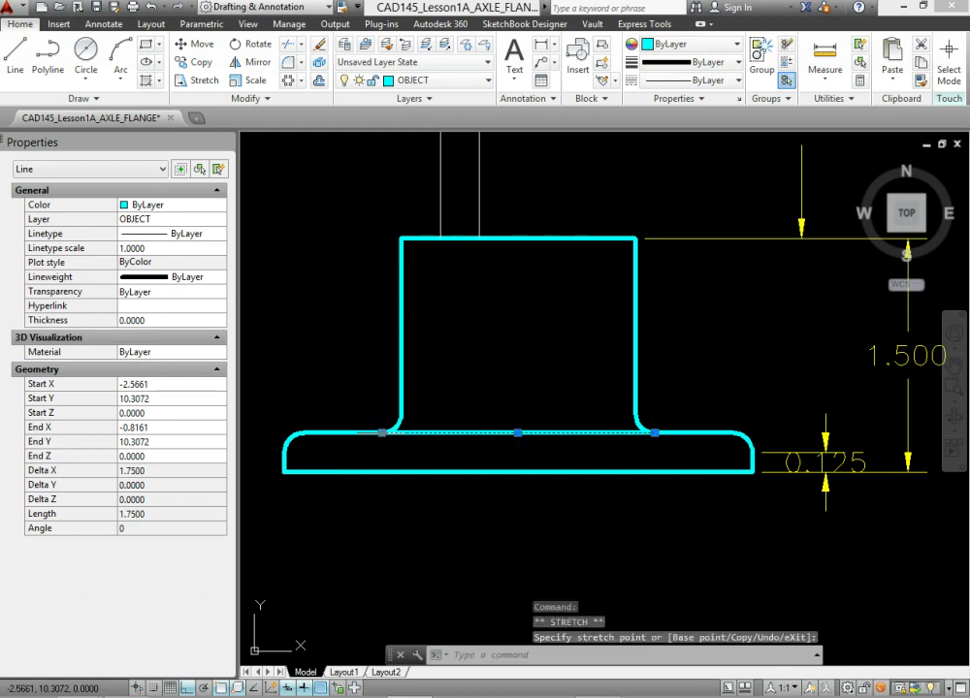
mouse_move(383, 435)
key("Escape")
key("Escape")
key("Escape")
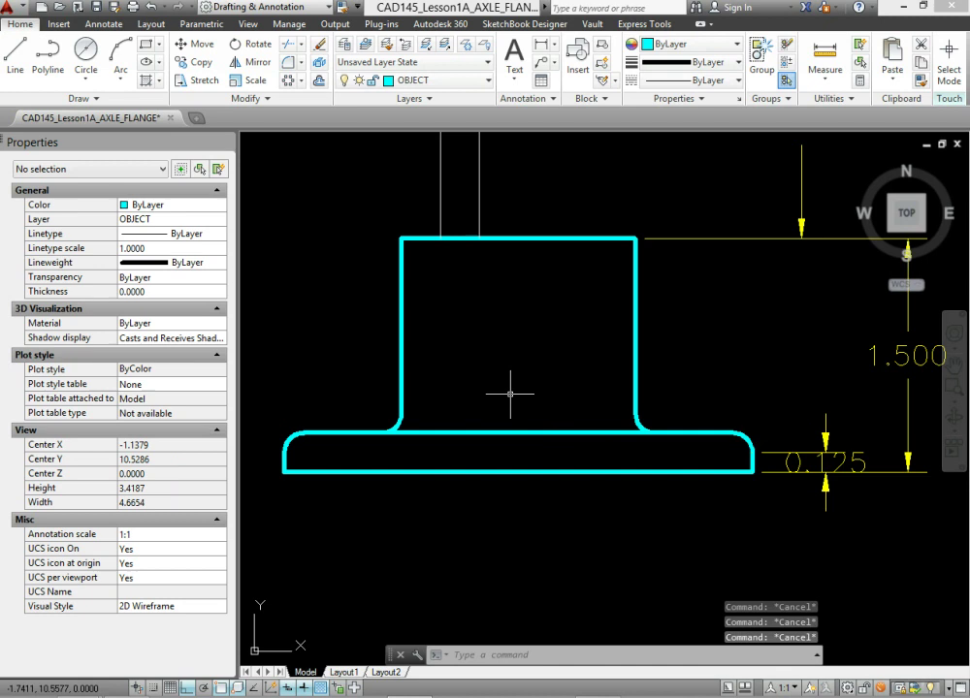
Examine the circular view of the flange and the neighbouring reference drawing with projection lines running down from its circles
middle_click_drag(520, 379, 494, 449)
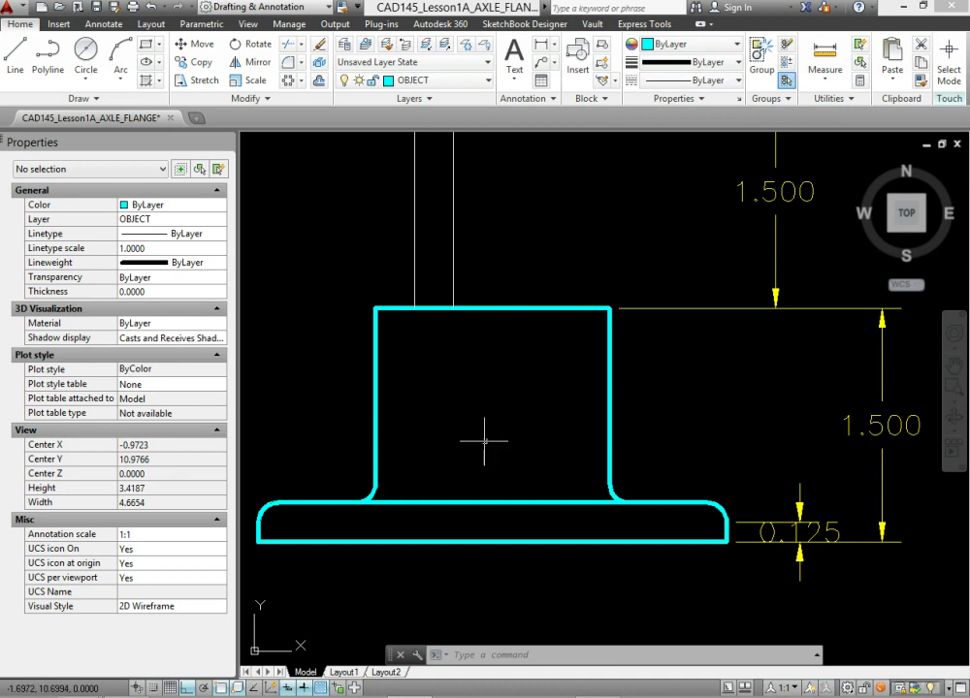
middle_click_drag(505, 275, 528, 646)
middle_click_drag(531, 335, 534, 470)
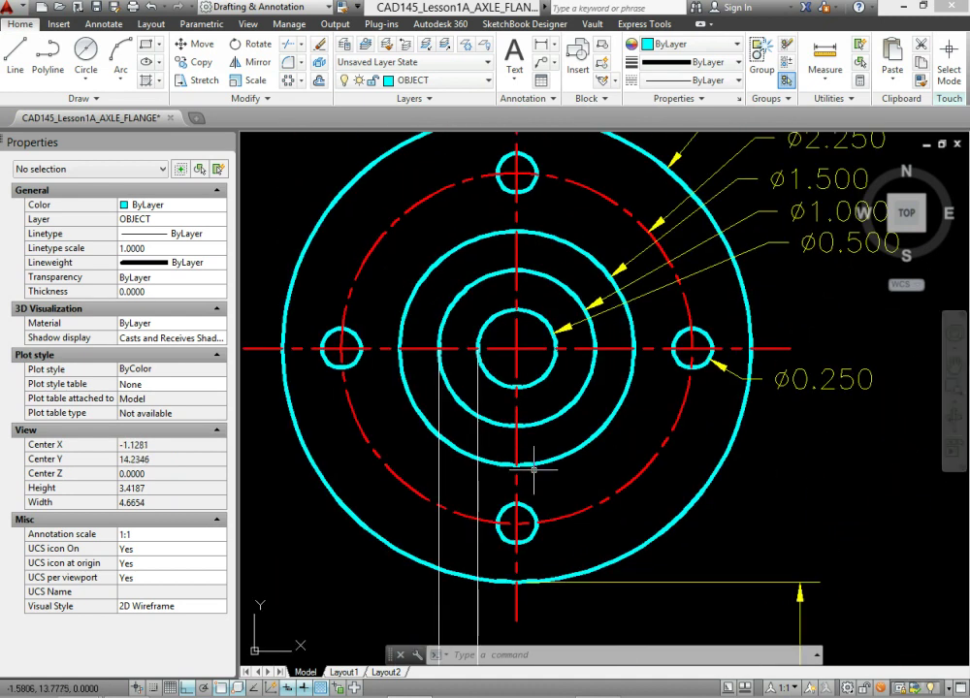
scroll(540, 465, "down", 2)
middle_click_drag(625, 445, 279, 385)
middle_click_drag(661, 440, 420, 407)
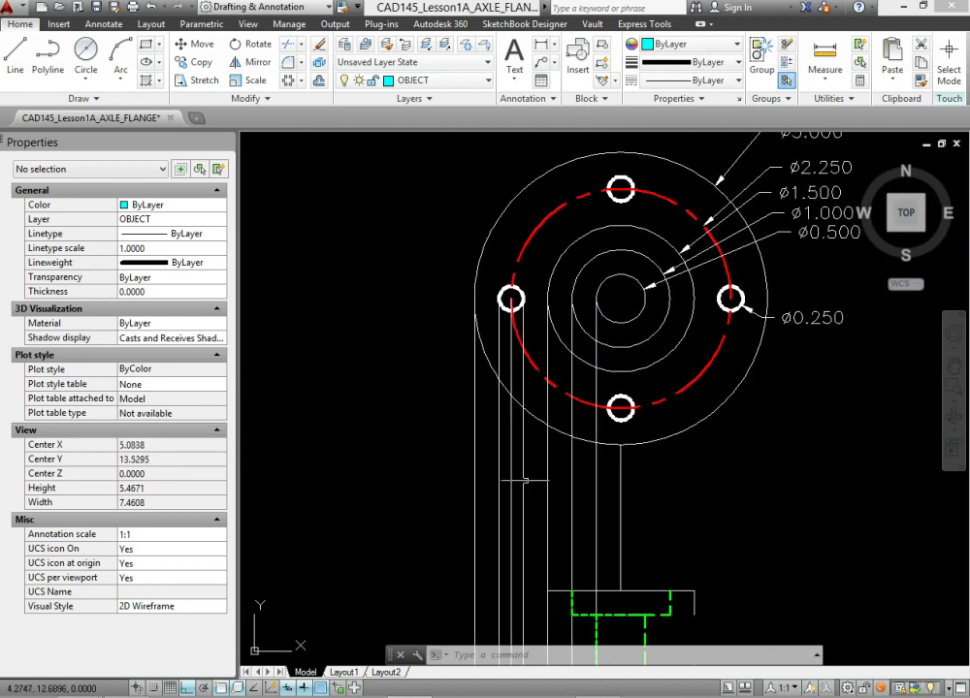
mouse_move(523, 485)
middle_mouse_down()
mouse_move(439, 471)
mouse_move(439, 503)
middle_mouse_up()
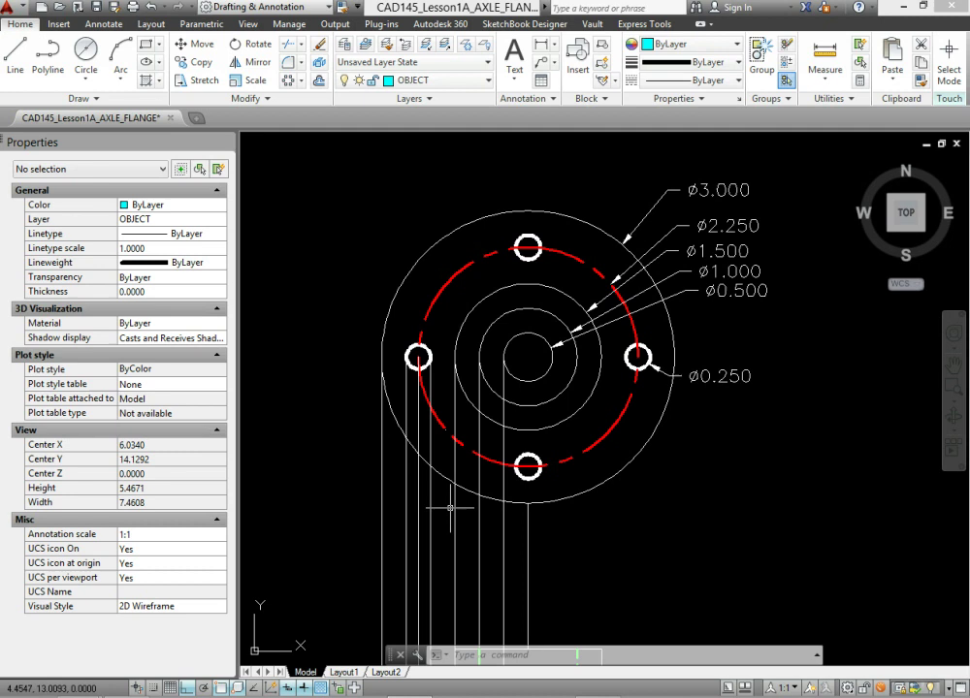
Make HIDDEN the current layer
middle_click_drag(449, 506, 459, 226)
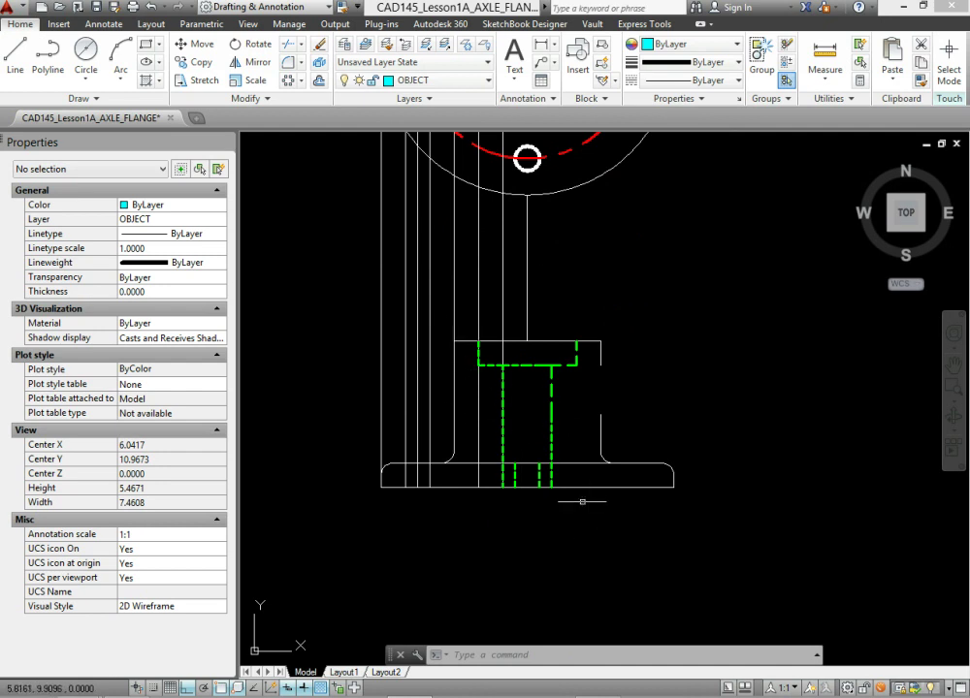
middle_click_drag(559, 489, 555, 559)
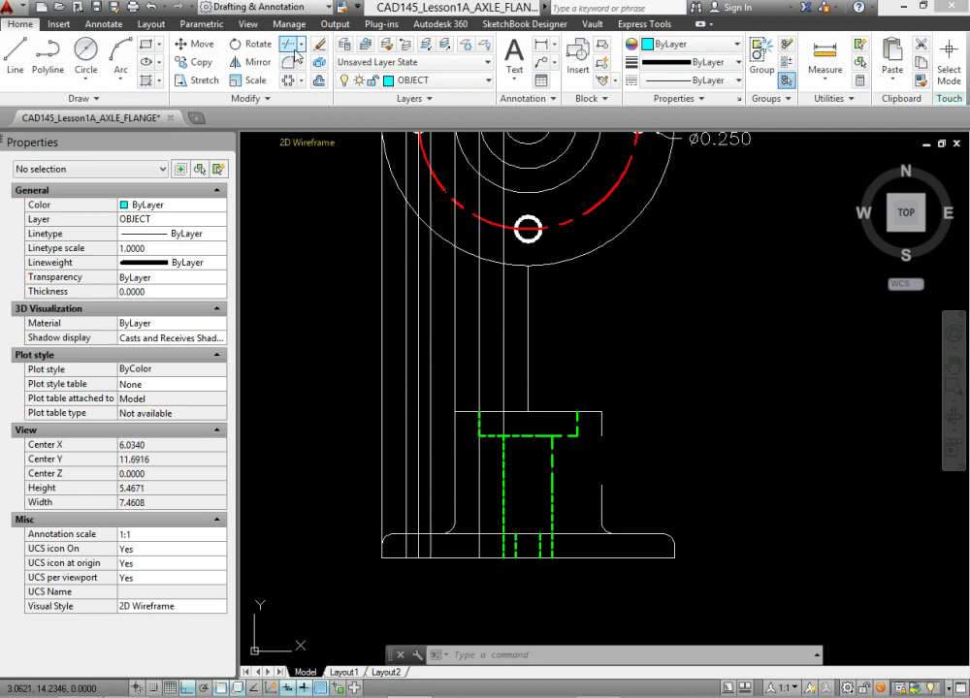
left_click(443, 82)
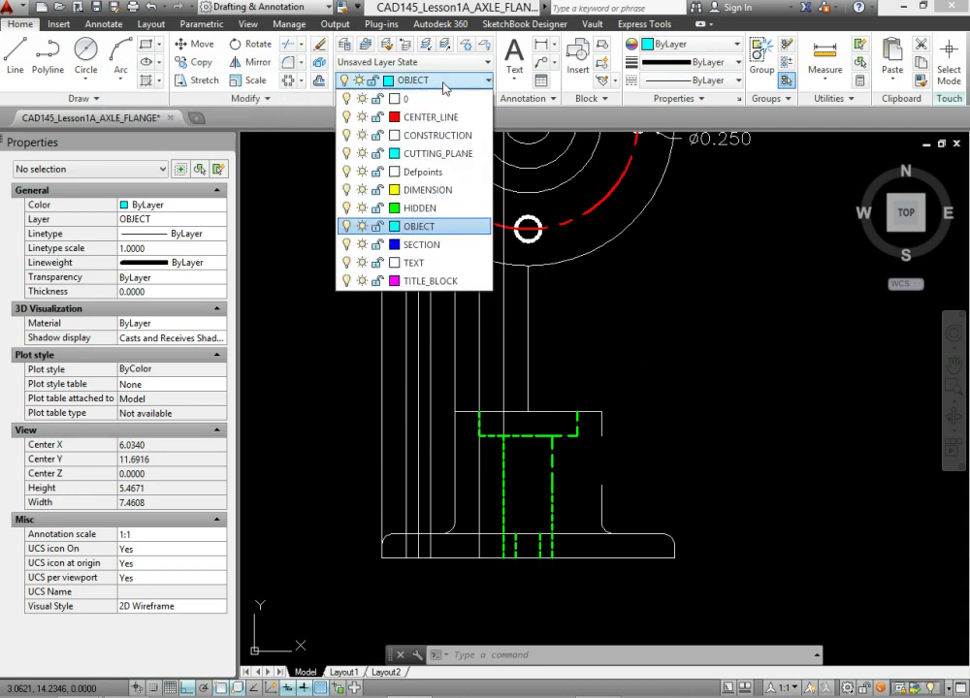
left_click(480, 208)
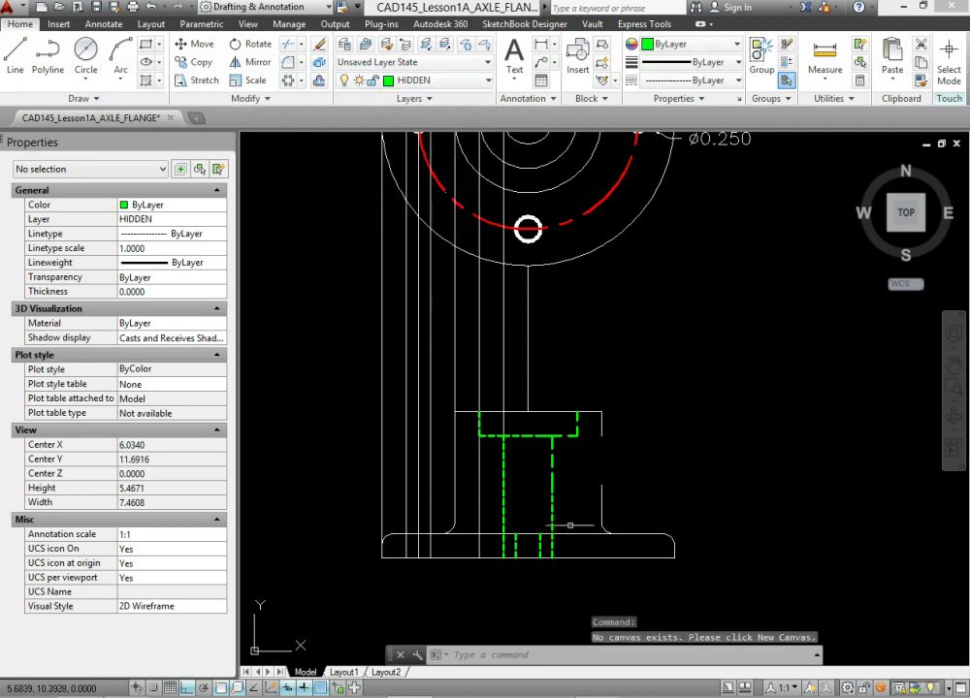
Make DIMENSION the current layer and add a linear dimension for the counterbore's depth, placed to the right of the side view
left_click(461, 85)
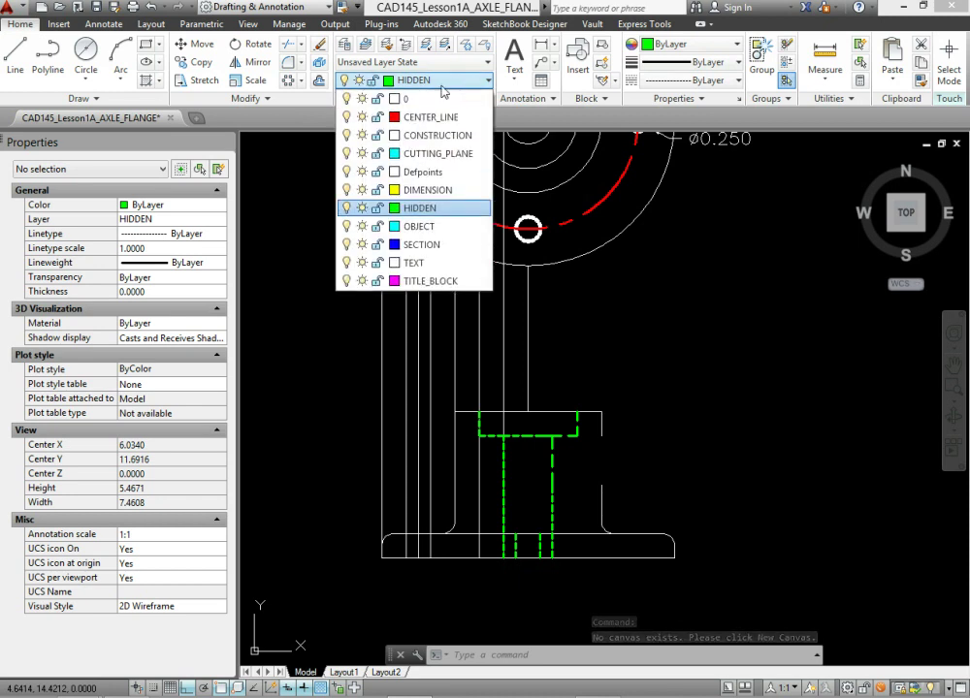
left_click(427, 190)
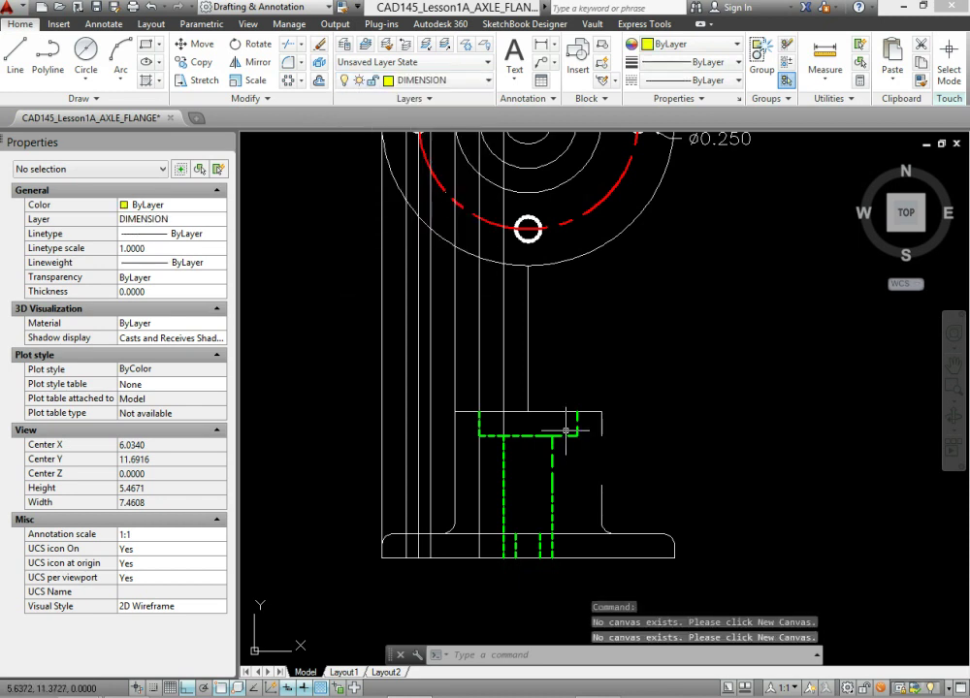
left_click(541, 43)
left_click(578, 413)
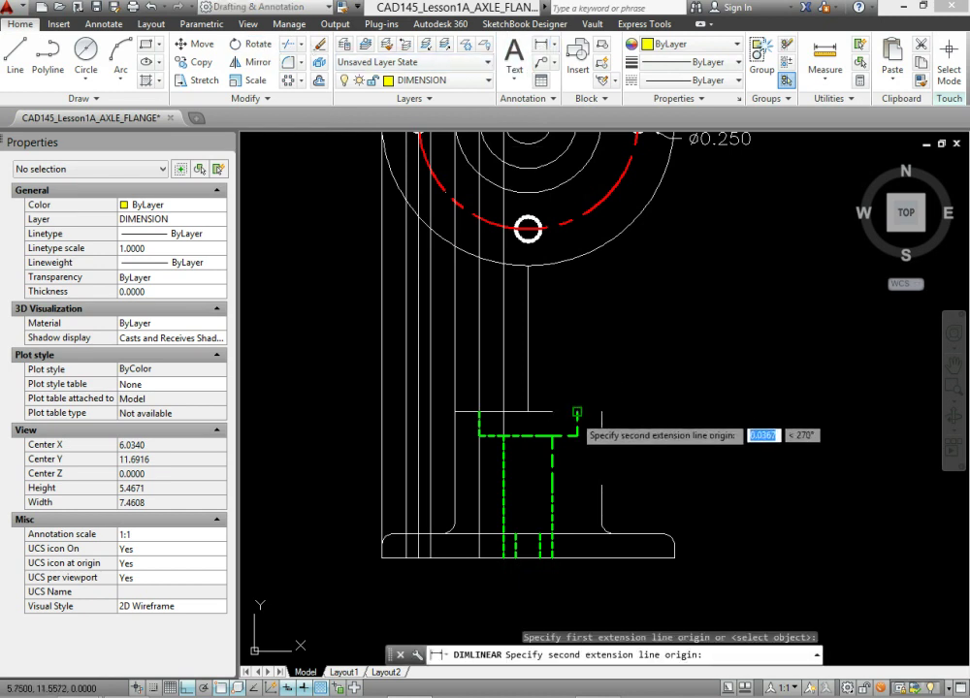
left_click(582, 435)
left_click(706, 427)
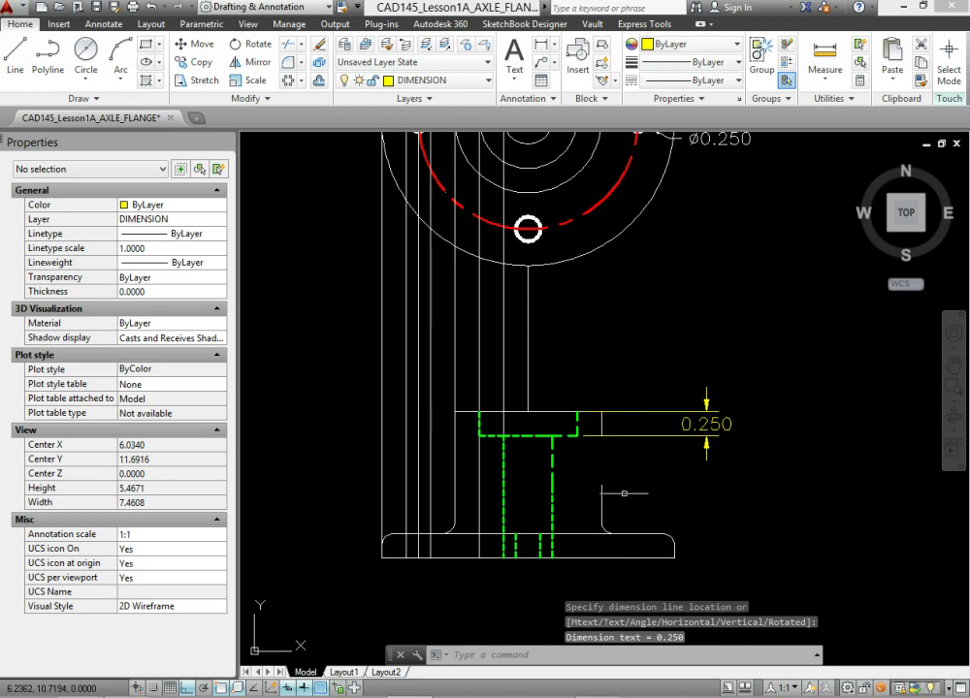
Switch to the Lesson 1 - Task 1 page in the browser and examine the detailed circular and side views, then return to the drawing
middle_click_drag(625, 418, 617, 576)
mouse_move(622, 469)
middle_mouse_down()
mouse_move(623, 493)
mouse_move(626, 364)
middle_mouse_up()
key("alt+Tab")
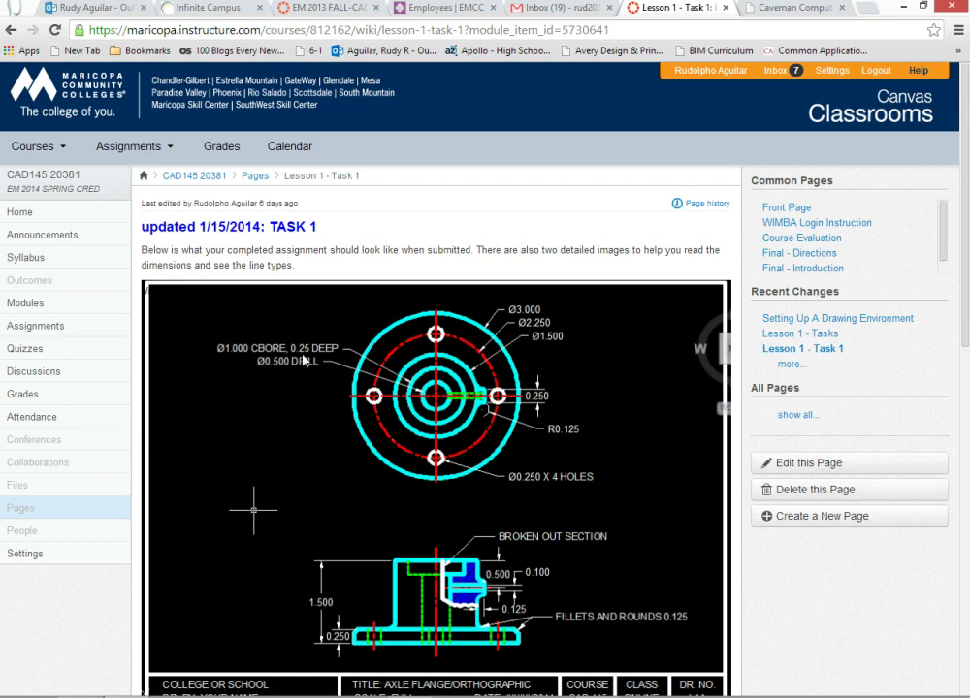
scroll(305, 361, "down", 5)
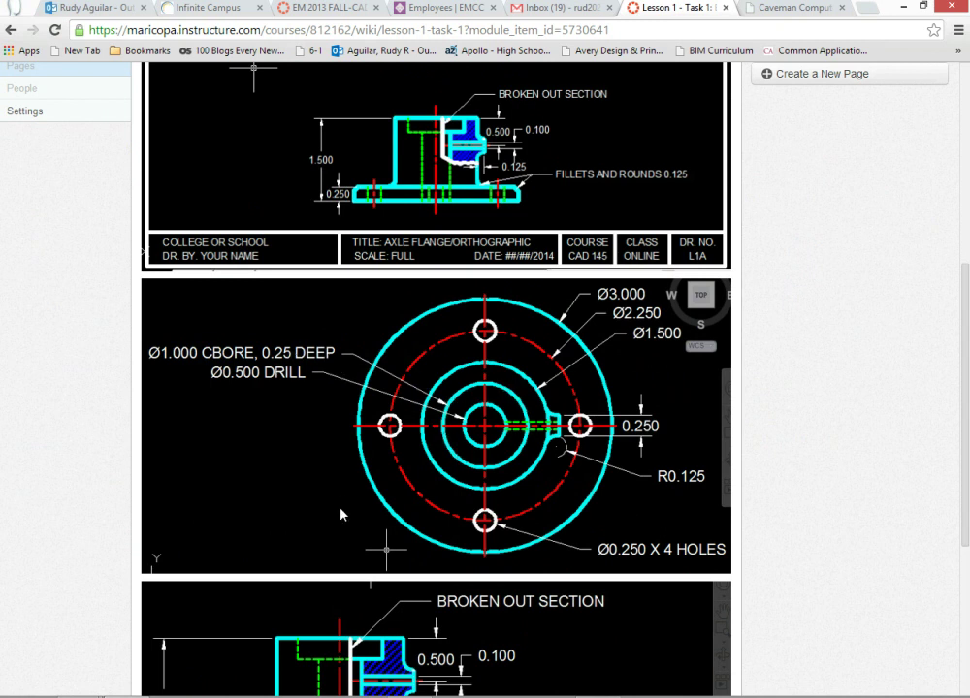
scroll(366, 603, "down", 1)
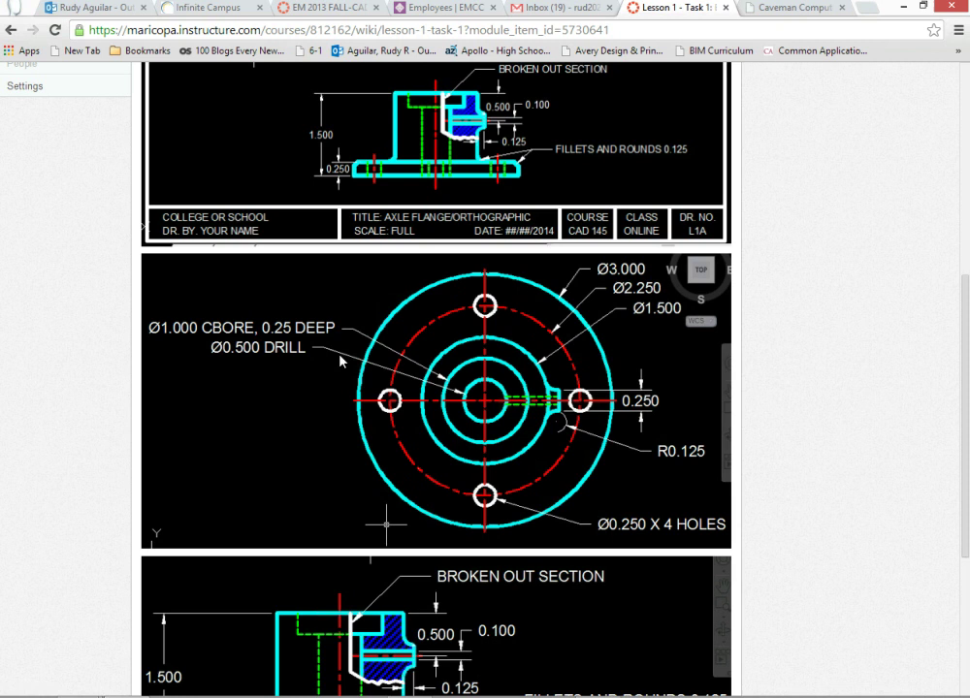
scroll(323, 609, "down", 4)
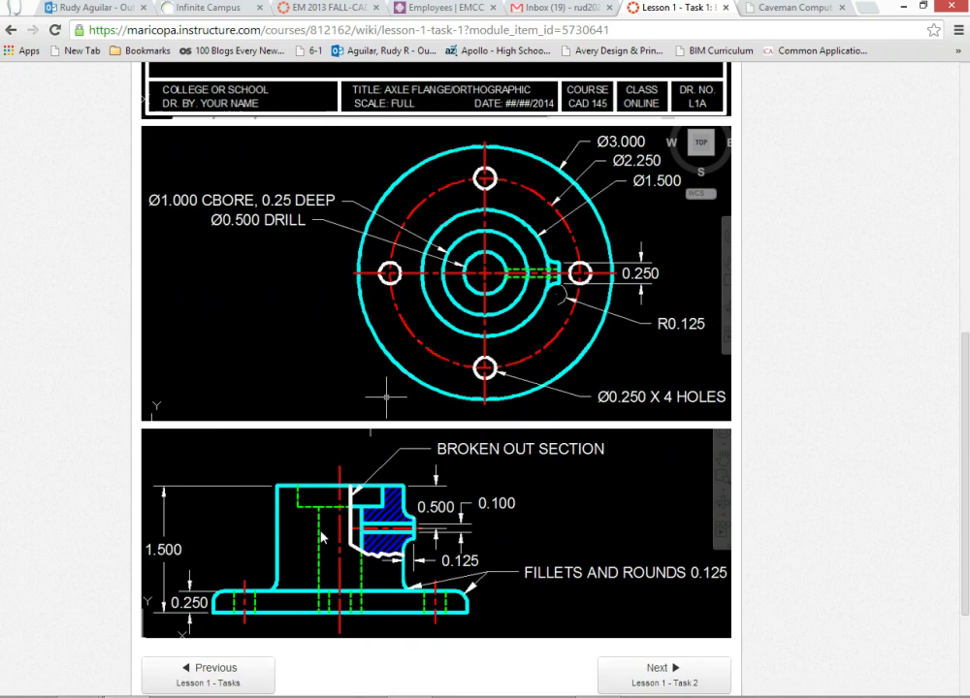
key("alt+Tab")
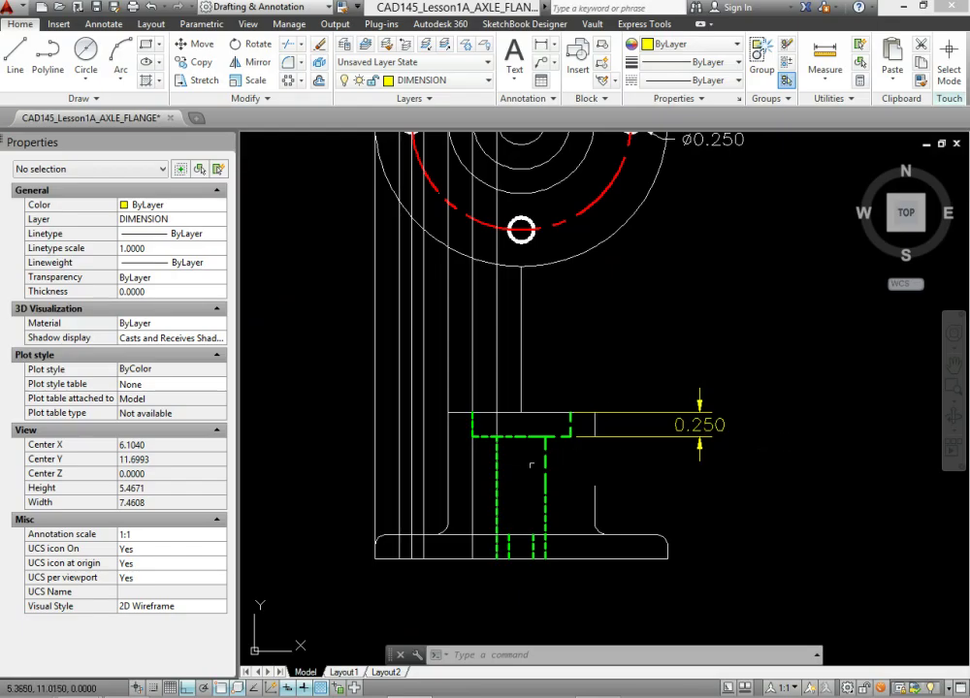
Examine the bolt holes in the circular view and the hidden lines and center lines in the reference side view's base
middle_click_drag(519, 450, 541, 457)
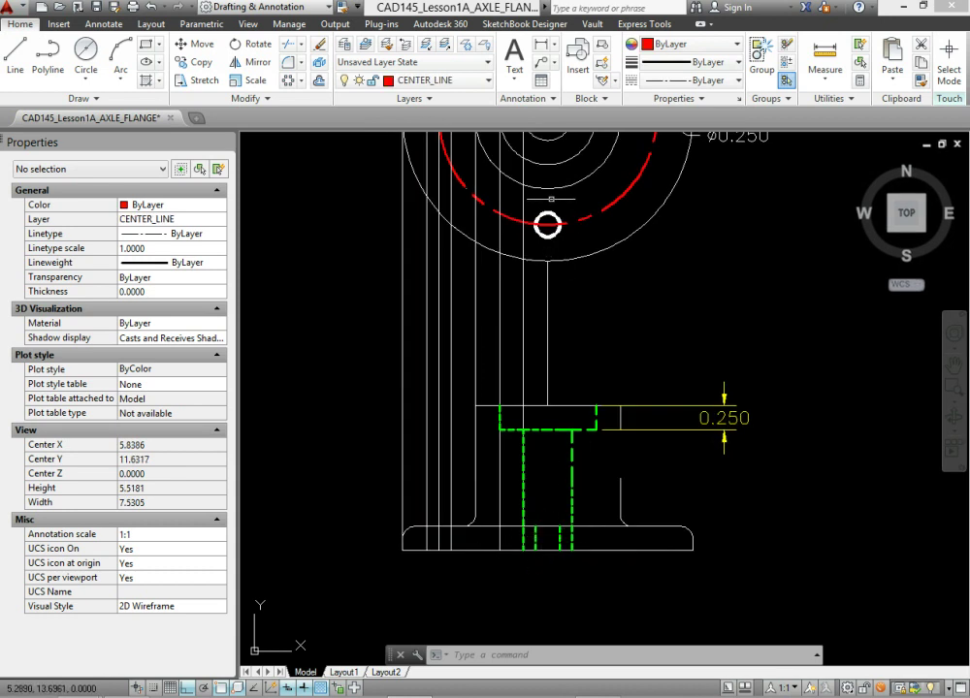
middle_click_drag(559, 259, 567, 491)
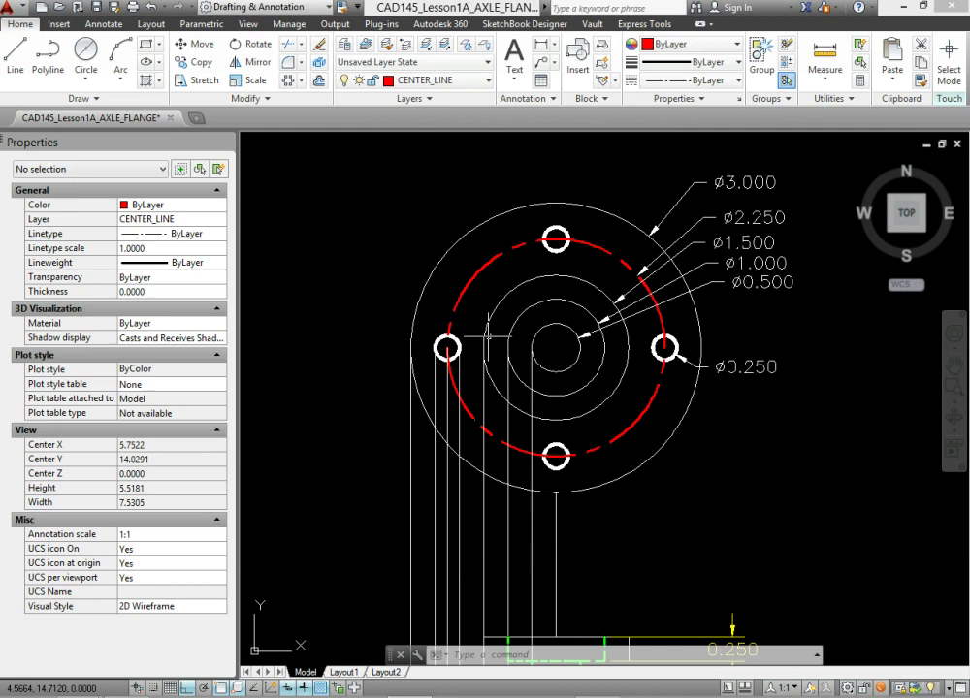
middle_click_drag(508, 504, 518, 406)
middle_click_drag(497, 484, 513, 266)
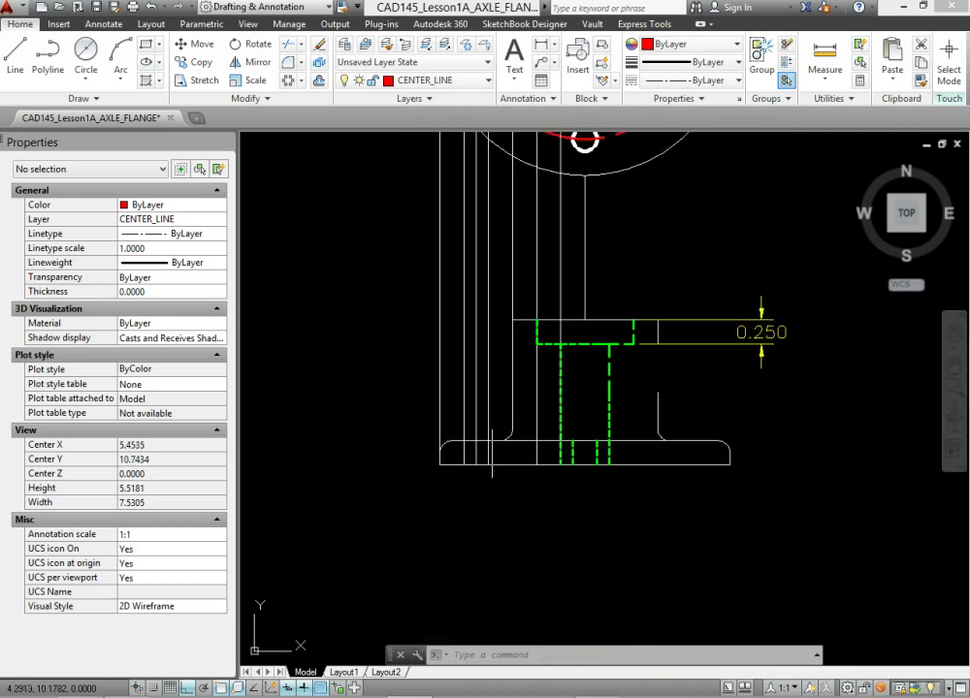
scroll(475, 466, "down", 4)
middle_click_drag(472, 542, 463, 232)
scroll(460, 450, "up", 4)
mouse_move(436, 582)
middle_mouse_down()
mouse_move(460, 267)
mouse_move(448, 407)
middle_mouse_up()
scroll(456, 272, "up", 4)
middle_click_drag(596, 377, 407, 376)
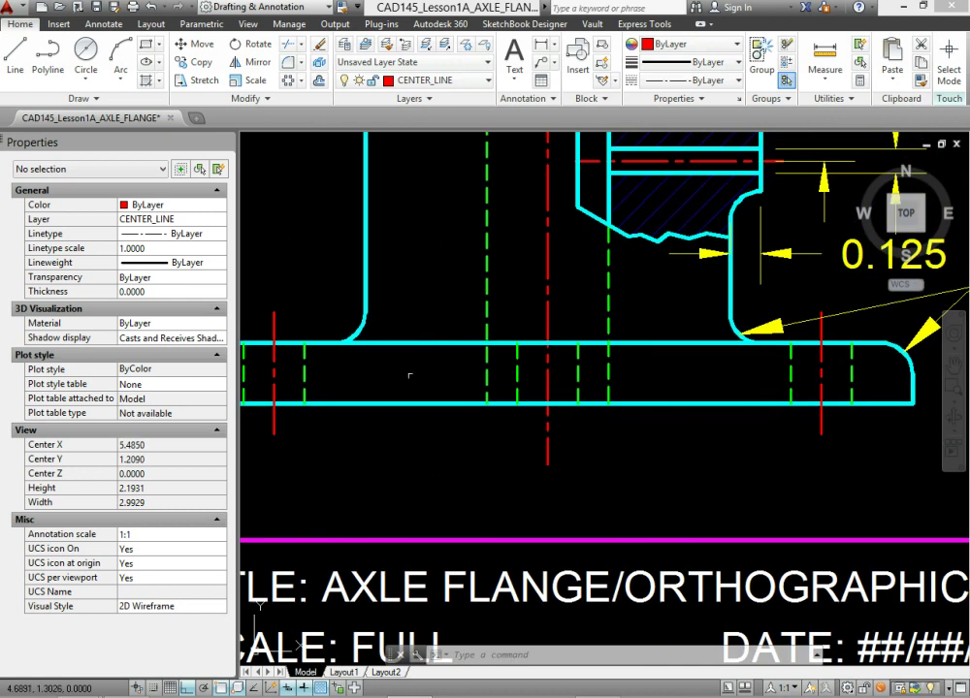
mouse_move(520, 372)
middle_mouse_down()
mouse_move(390, 400)
mouse_move(296, 393)
middle_mouse_up()
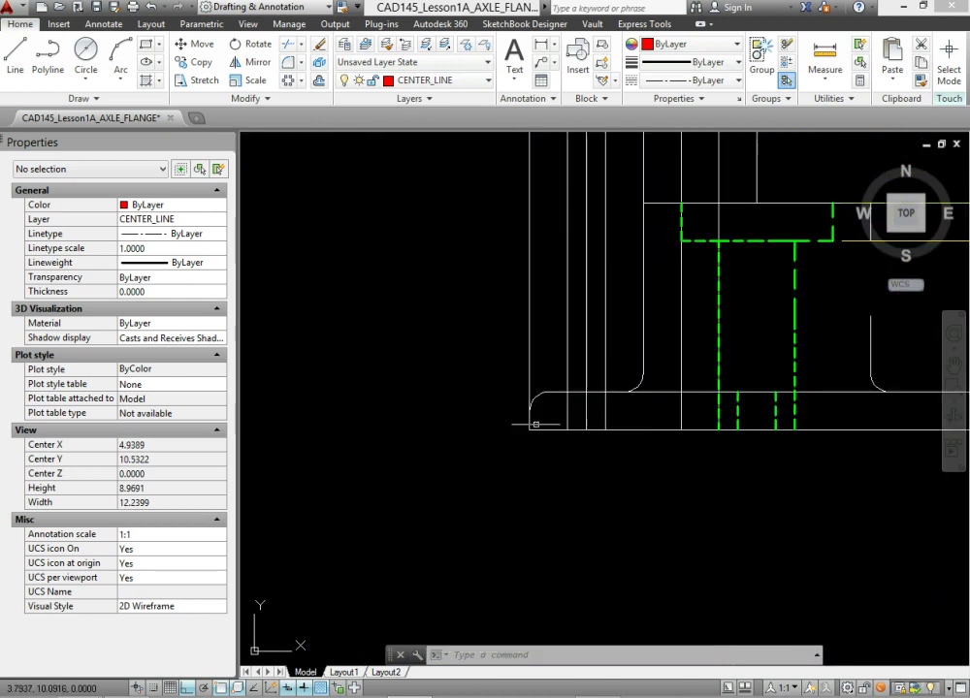
mouse_move(531, 427)
middle_mouse_down()
mouse_move(566, 418)
mouse_move(411, 448)
middle_mouse_up()
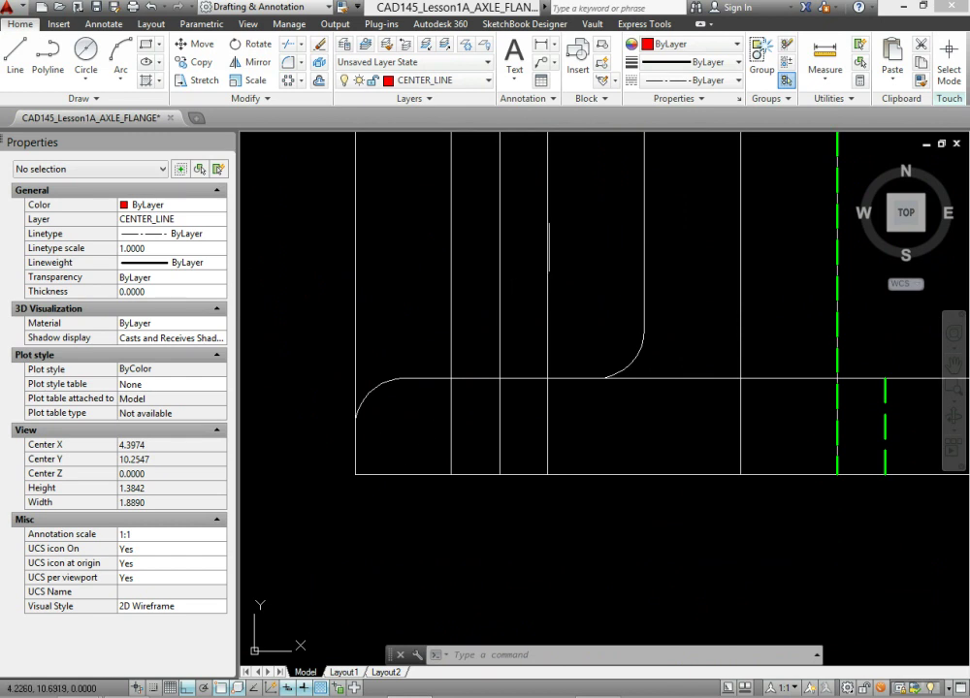
Move the three projection lines of the left bolt hole to the HIDDEN layer
left_click(291, 45)
left_click(569, 443)
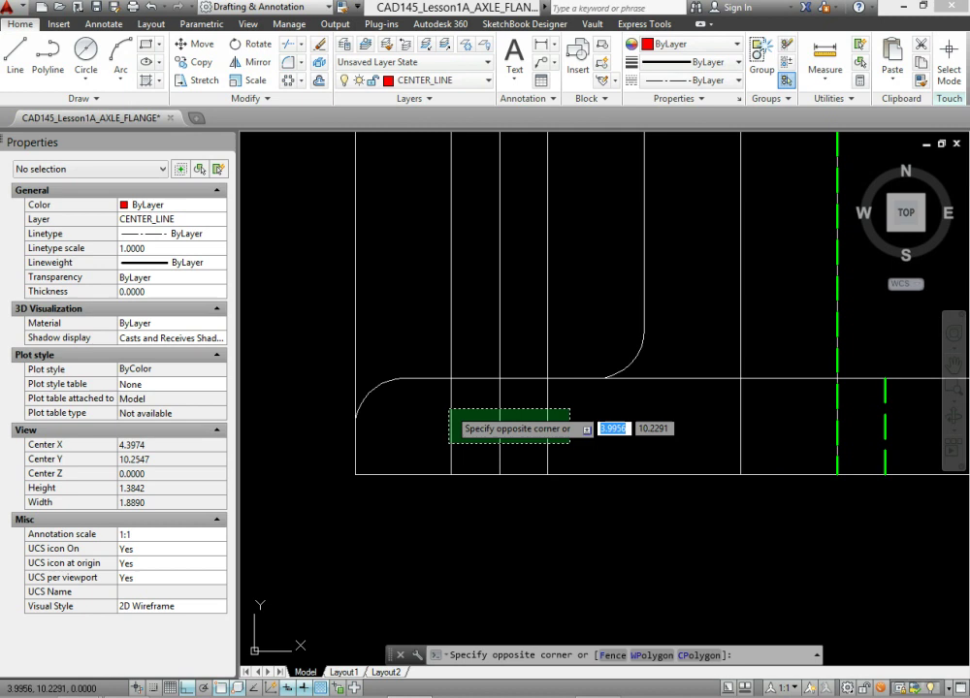
left_click(449, 411)
left_click(463, 83)
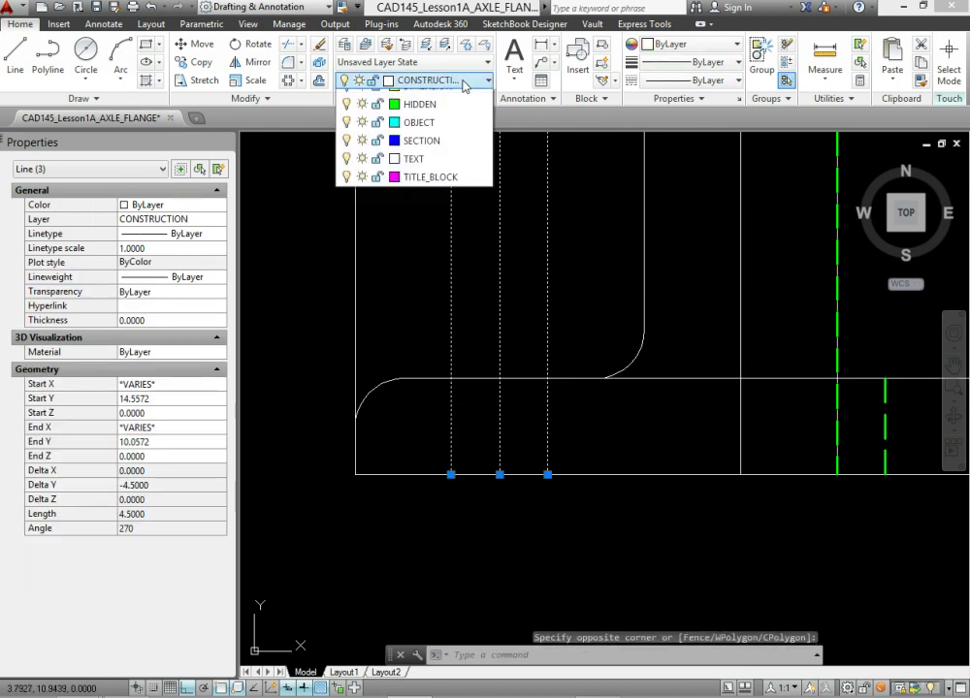
left_click(432, 205)
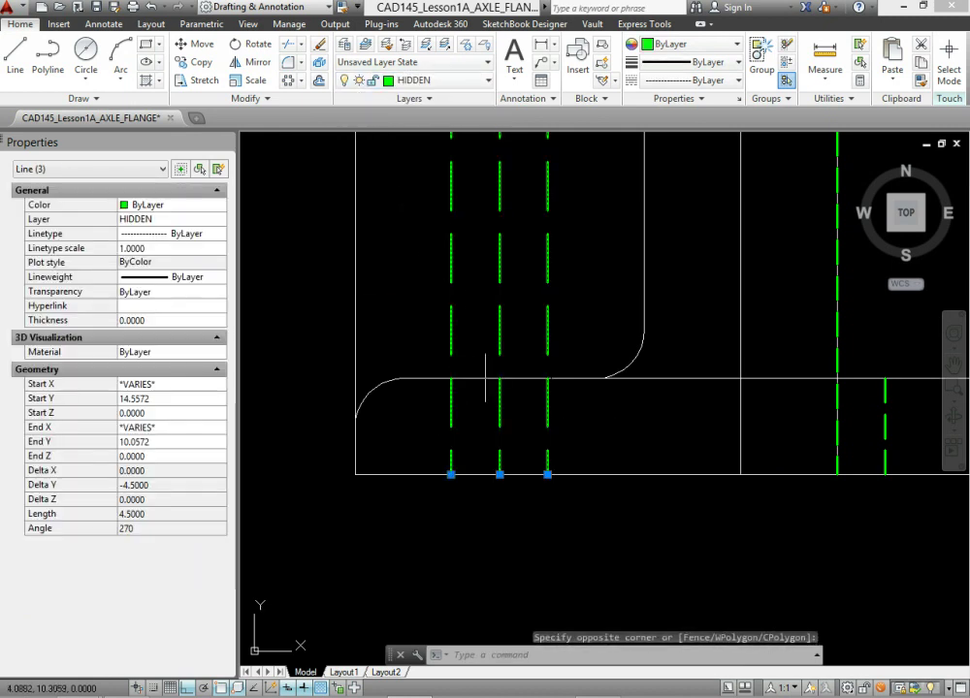
key("Escape")
key("Escape")
Move the middle line of the left bolt hole to the CENTER_LINE layer
left_click(500, 412)
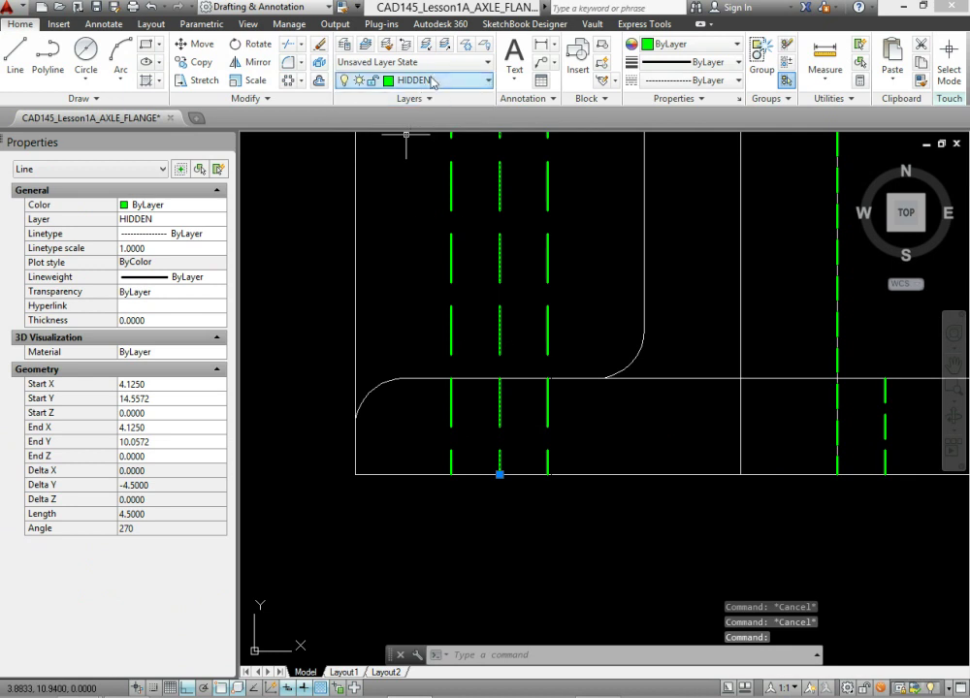
left_click(433, 82)
left_click(432, 123)
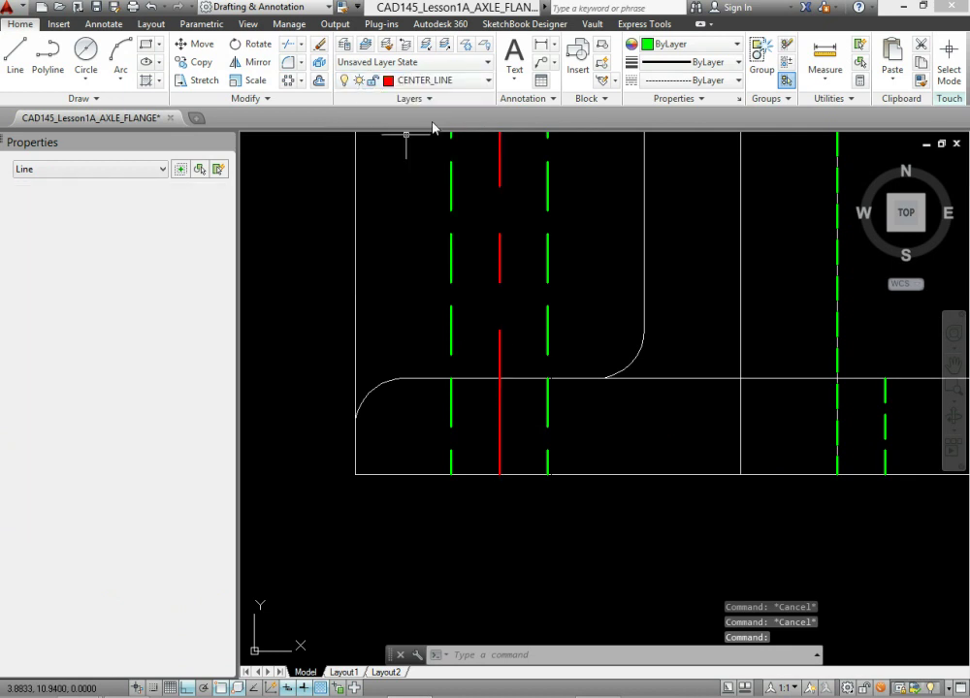
key("Escape")
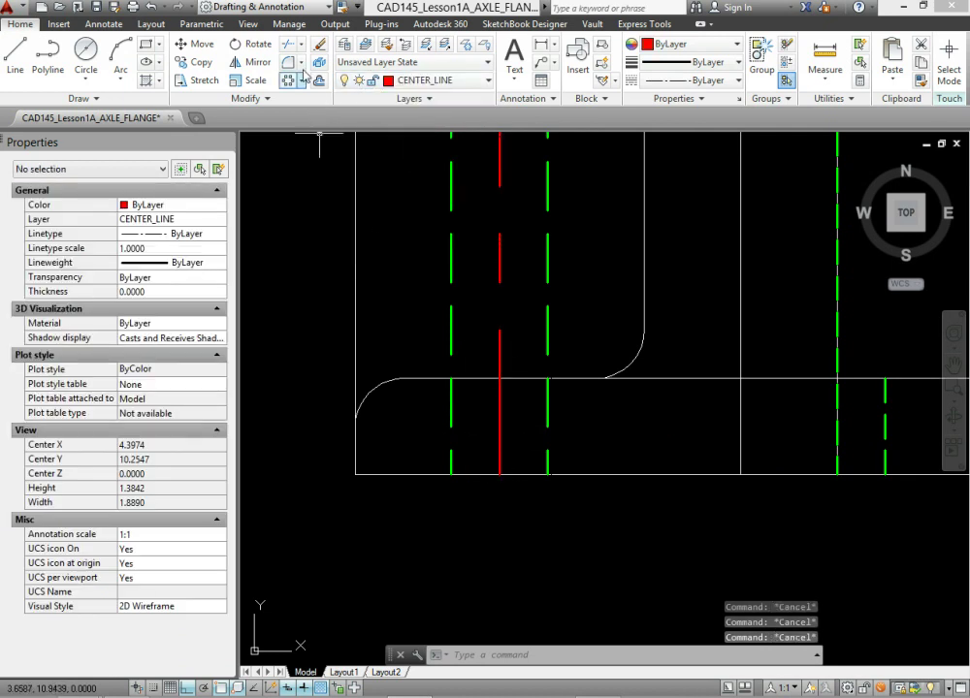
Trim the left bolt hole's two hidden lines and center line above the flange base's top edge
left_click(288, 43)
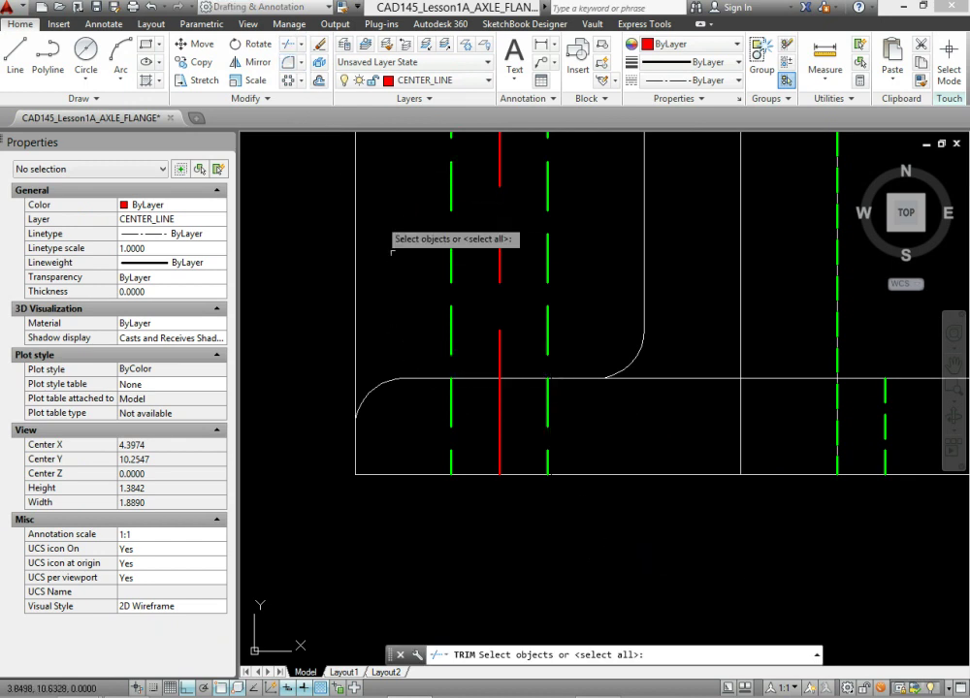
key("Return")
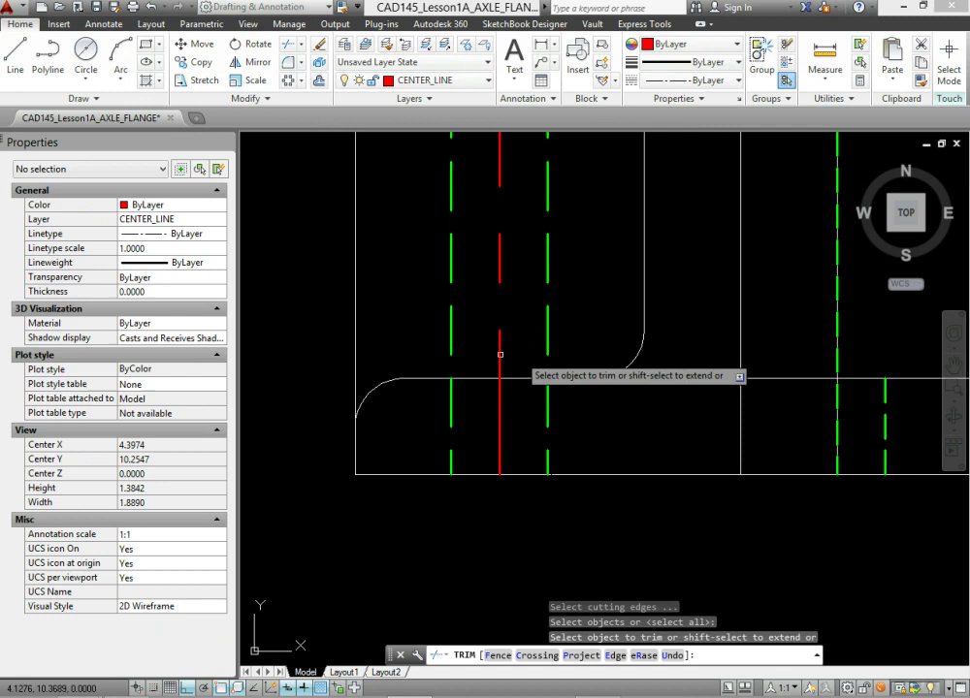
left_click(548, 337)
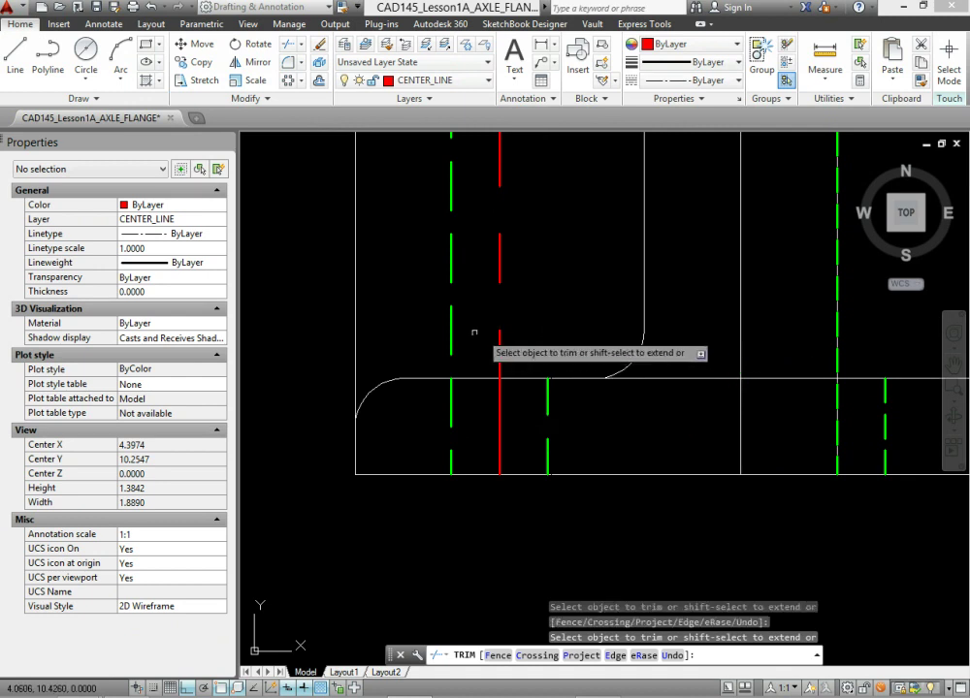
left_click(451, 349)
left_click(505, 342)
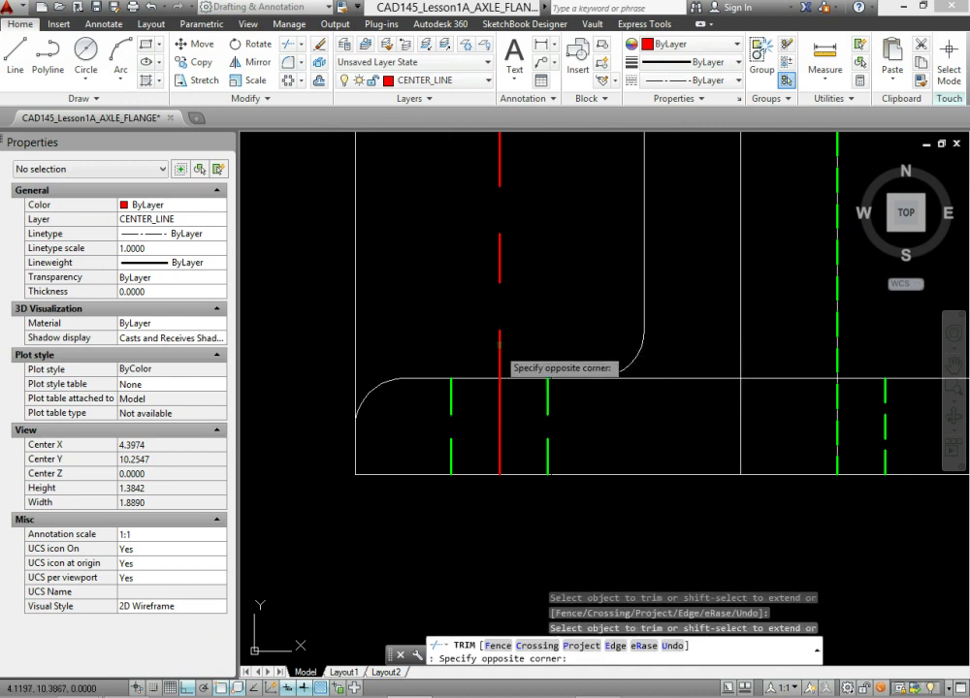
left_click(497, 347)
key("Escape")
key("Escape")
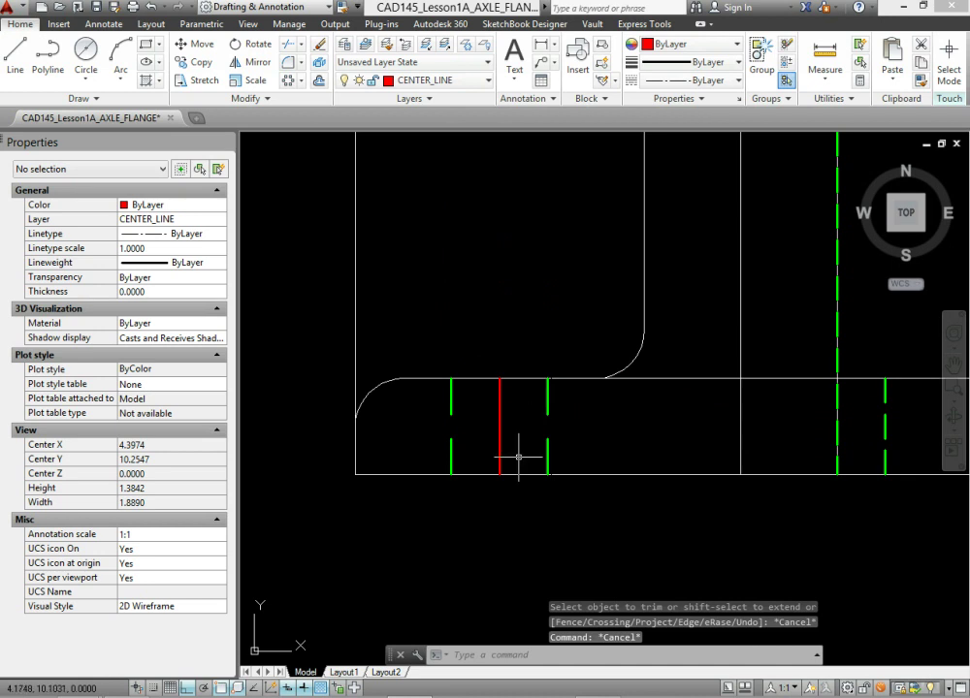
Stretch both ends of the left bolt hole's center line 0.25 beyond the flange base's top and bottom edges
left_click(499, 409)
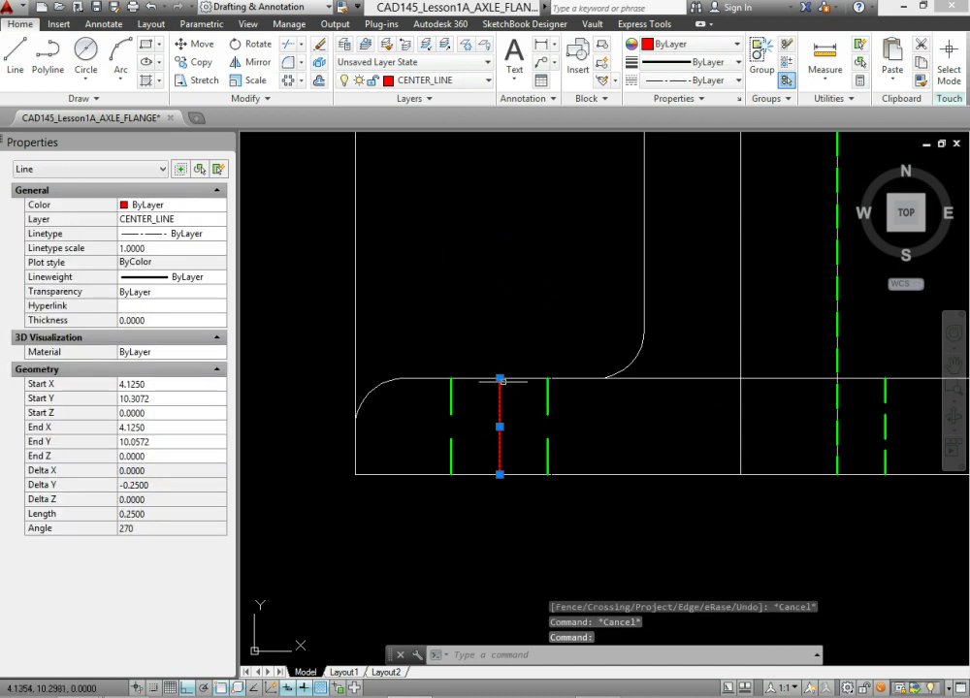
left_click(500, 378)
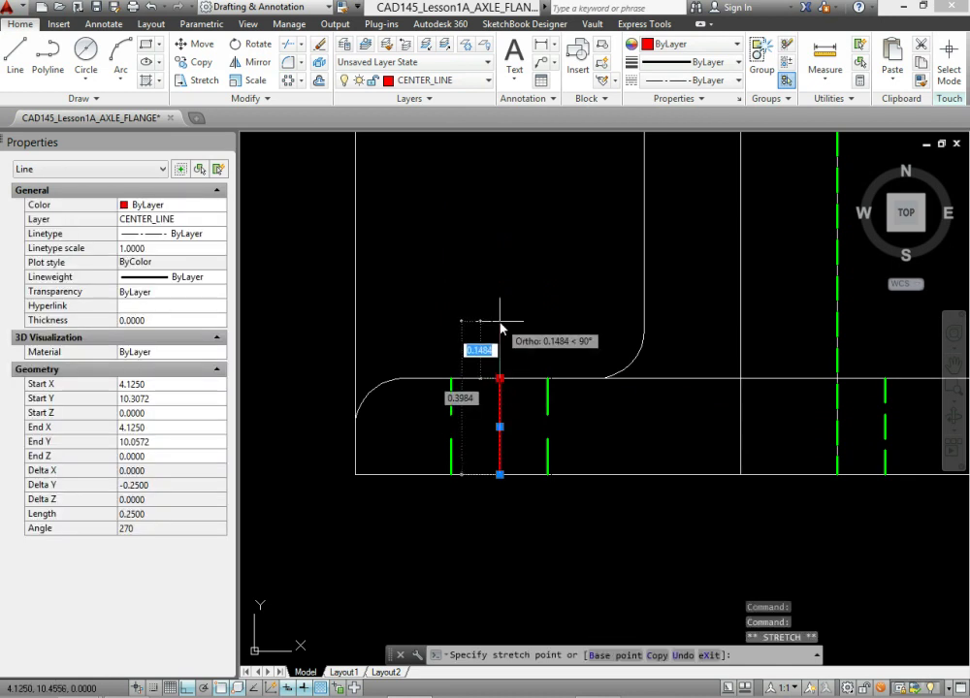
type(".25")
key("Return")
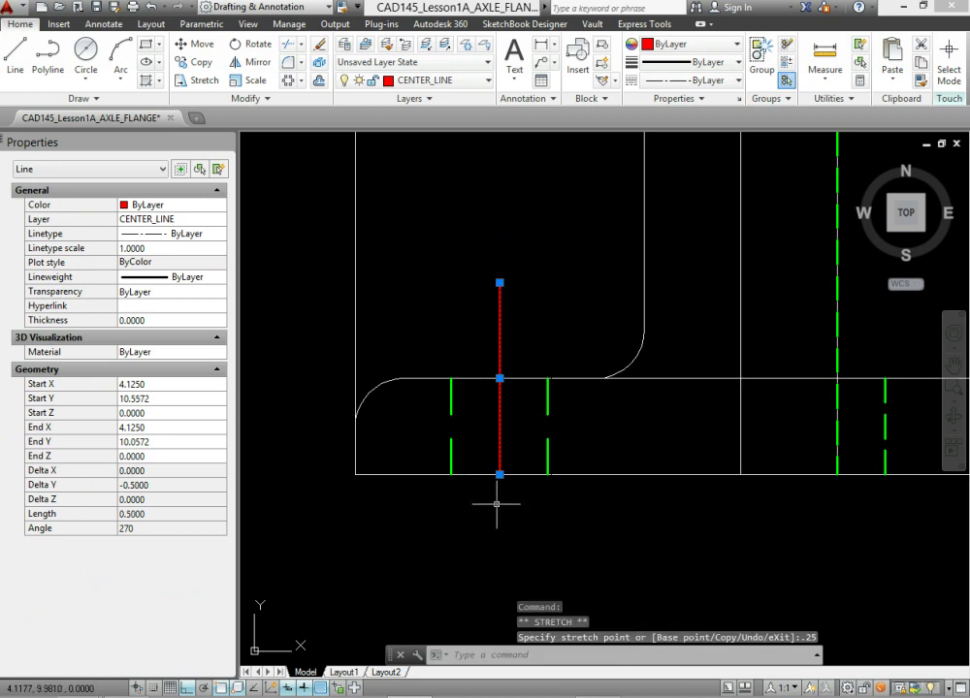
left_click(499, 475)
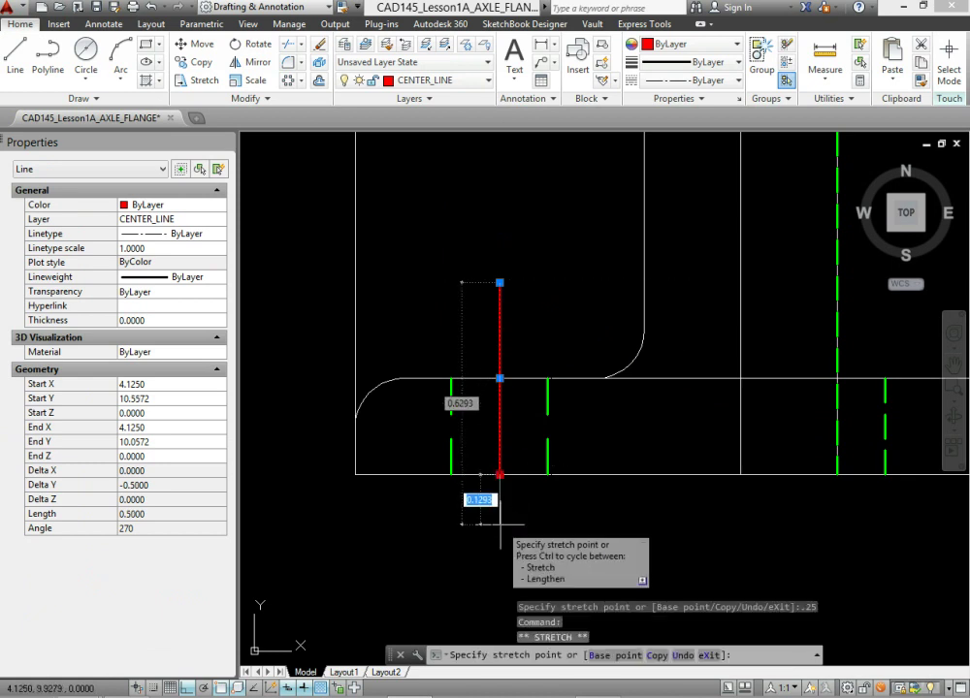
type(".2")
key("Return")
key("Escape")
key("Escape")
key("Escape")
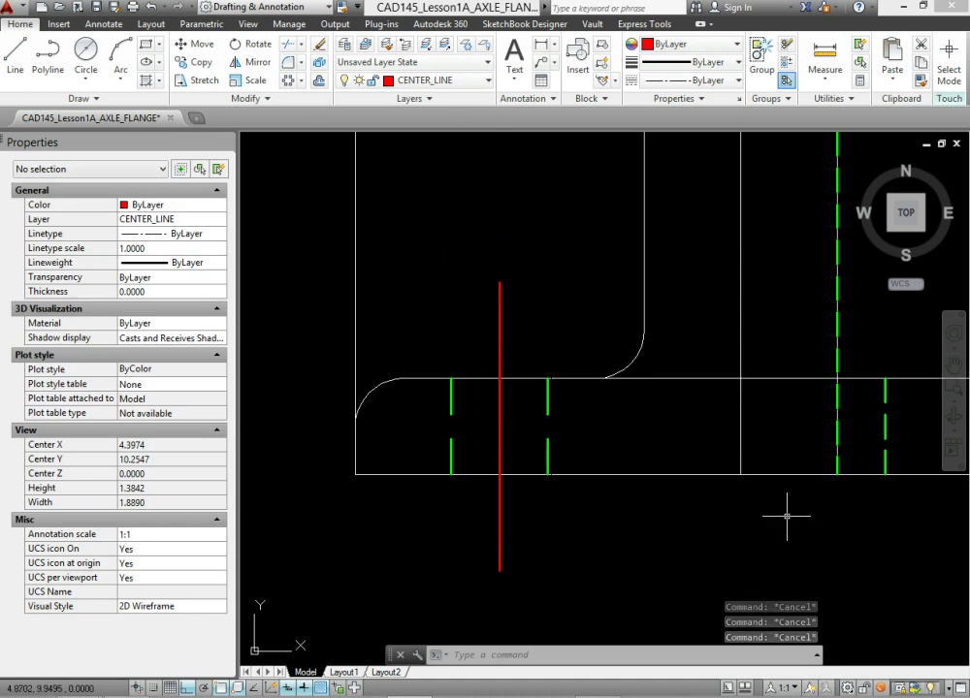
middle_click_drag(784, 515, 308, 507)
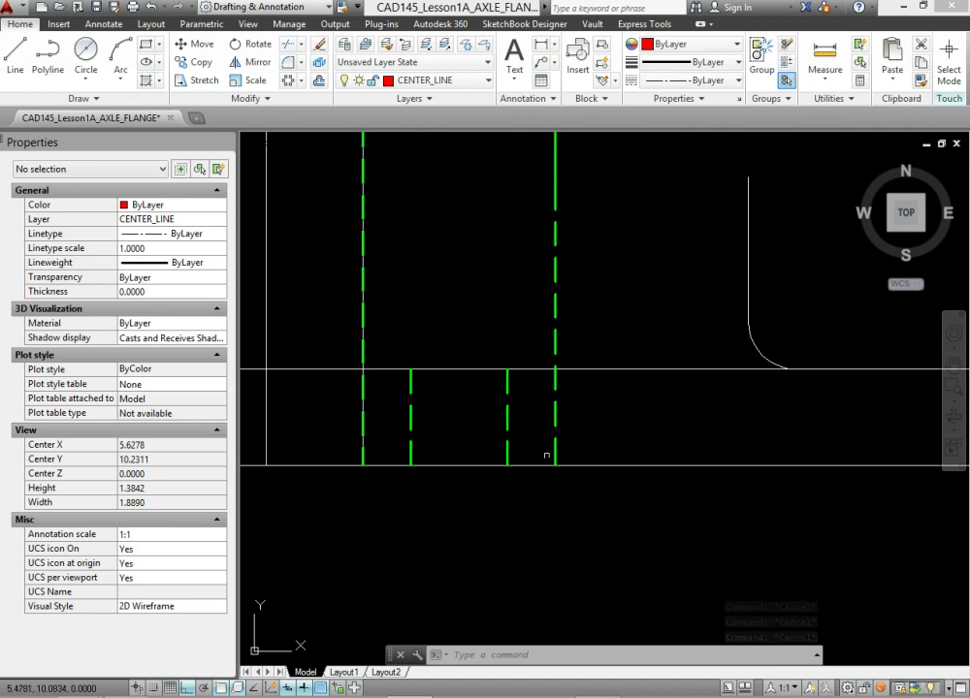
Set the linetype scale of the left bolt hole's two hidden lines and center line to 0.5
scroll(568, 465, "down", 3)
middle_click_drag(892, 486, 593, 480)
middle_click_drag(438, 482, 887, 496)
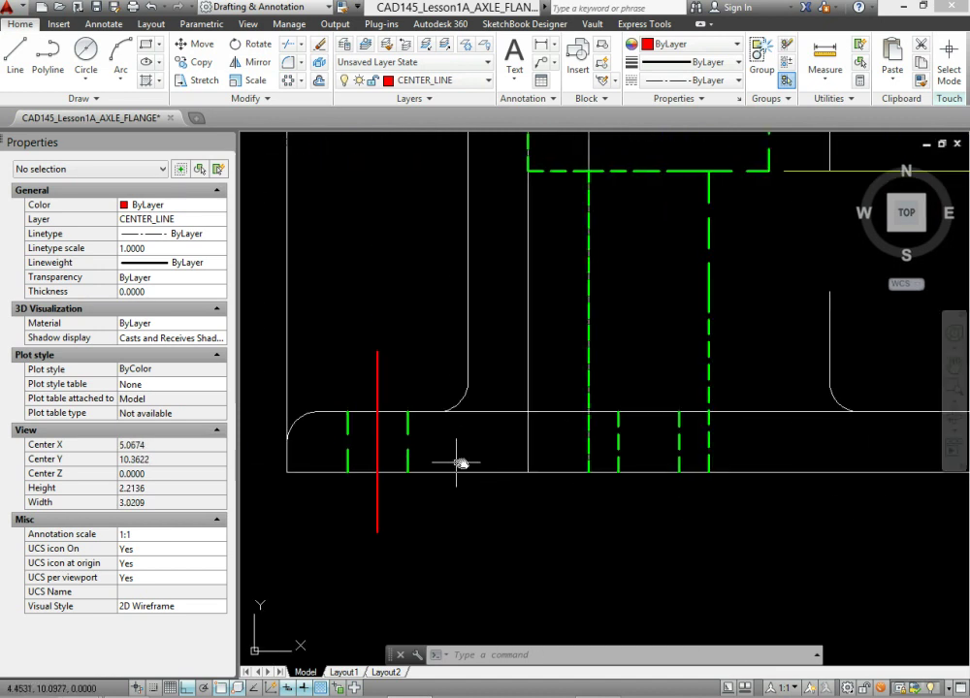
middle_click_drag(458, 464, 619, 480)
left_click(595, 478)
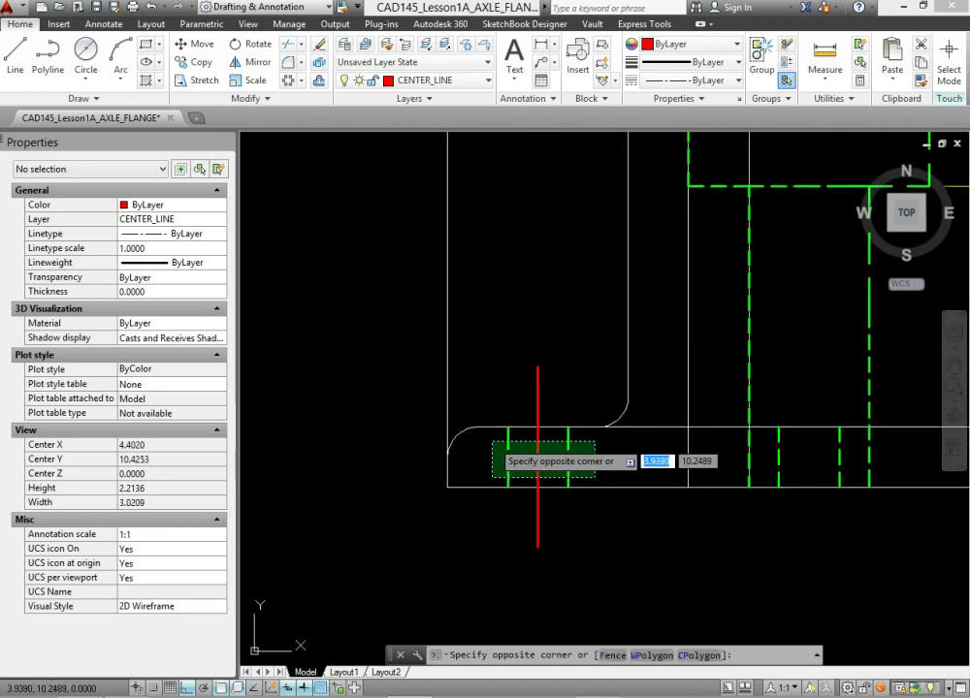
left_click(492, 442)
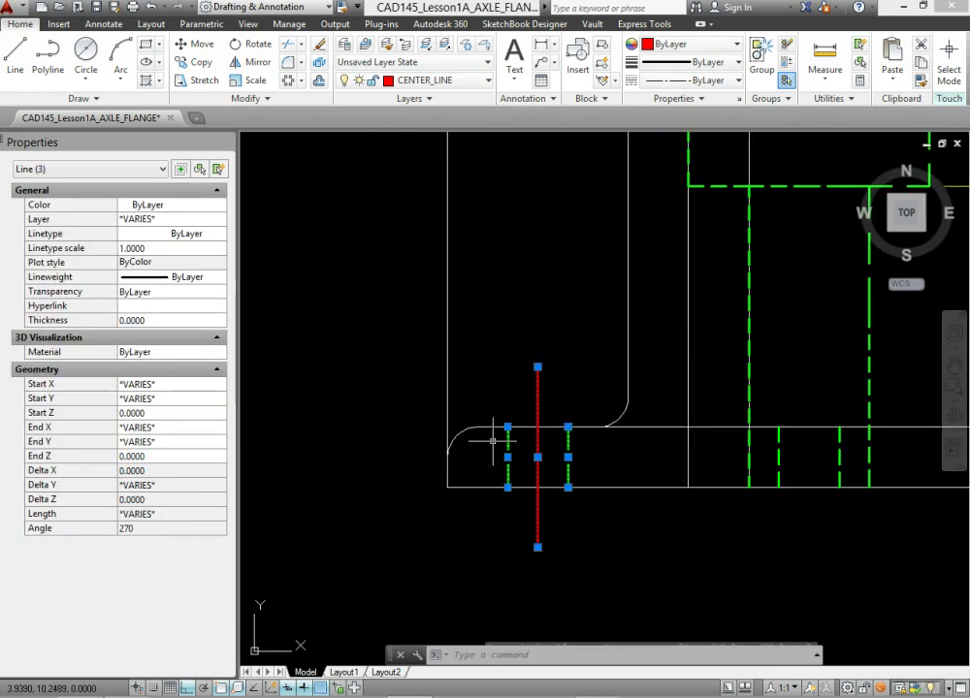
left_click(146, 251)
type(".5")
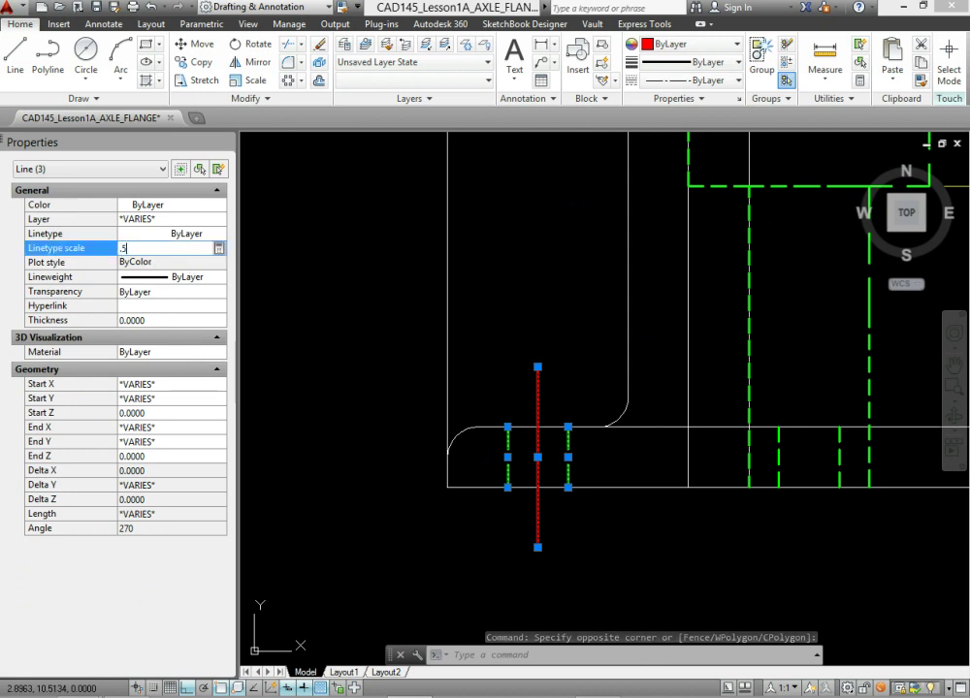
key("Return")
key("Escape")
key("Escape")
key("Escape")
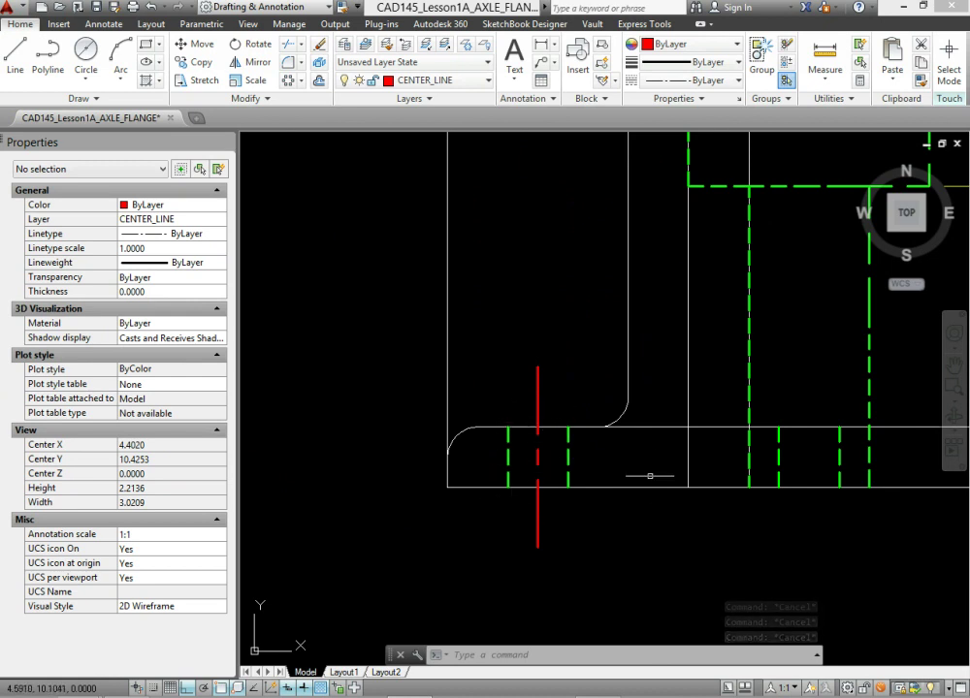
Examine the reference drawing's top view and the broken-out section around the side boss and its cross hole
mouse_move(658, 485)
middle_mouse_down()
mouse_move(580, 485)
mouse_move(568, 508)
middle_mouse_up()
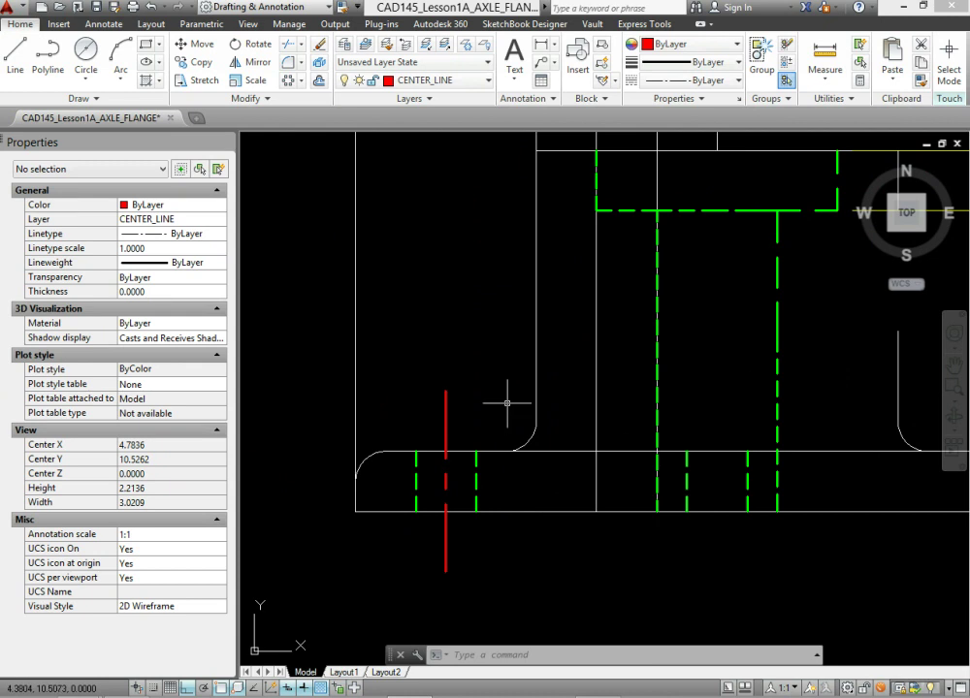
middle_click_drag(434, 453, 181, 458)
mouse_move(671, 474)
middle_mouse_down()
mouse_move(598, 465)
mouse_move(791, 448)
middle_mouse_up()
mouse_move(582, 370)
middle_mouse_down()
mouse_move(600, 558)
mouse_move(599, 129)
middle_mouse_up()
scroll(601, 452, "down", 2)
middle_click_drag(613, 559, 611, 174)
middle_click_drag(593, 472, 583, 96)
middle_click_drag(541, 476, 549, 172)
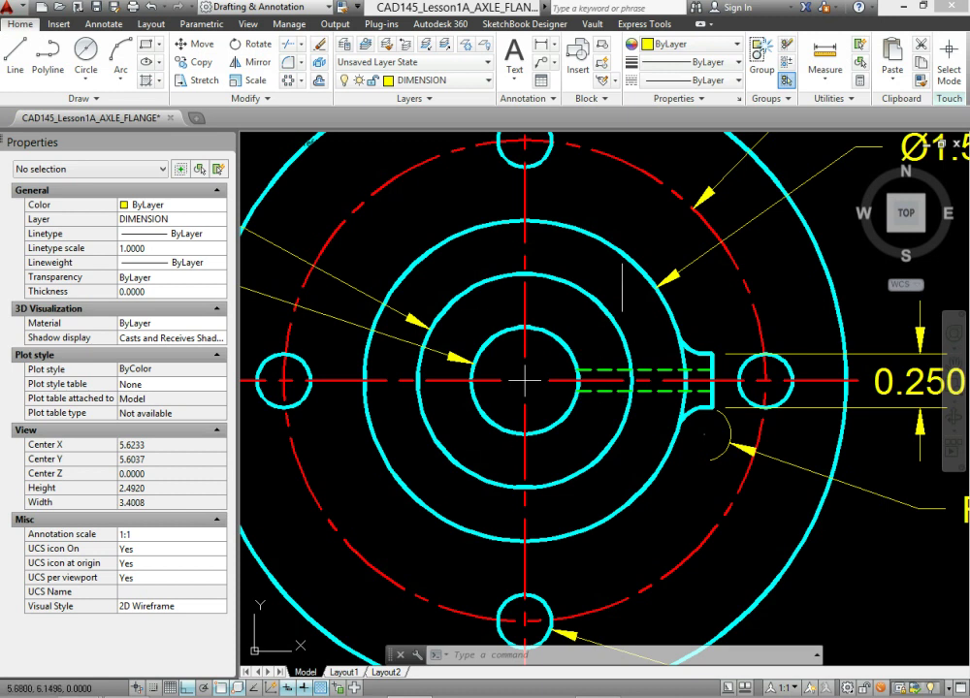
middle_click_drag(651, 519, 618, 247)
scroll(650, 483, "down", 2)
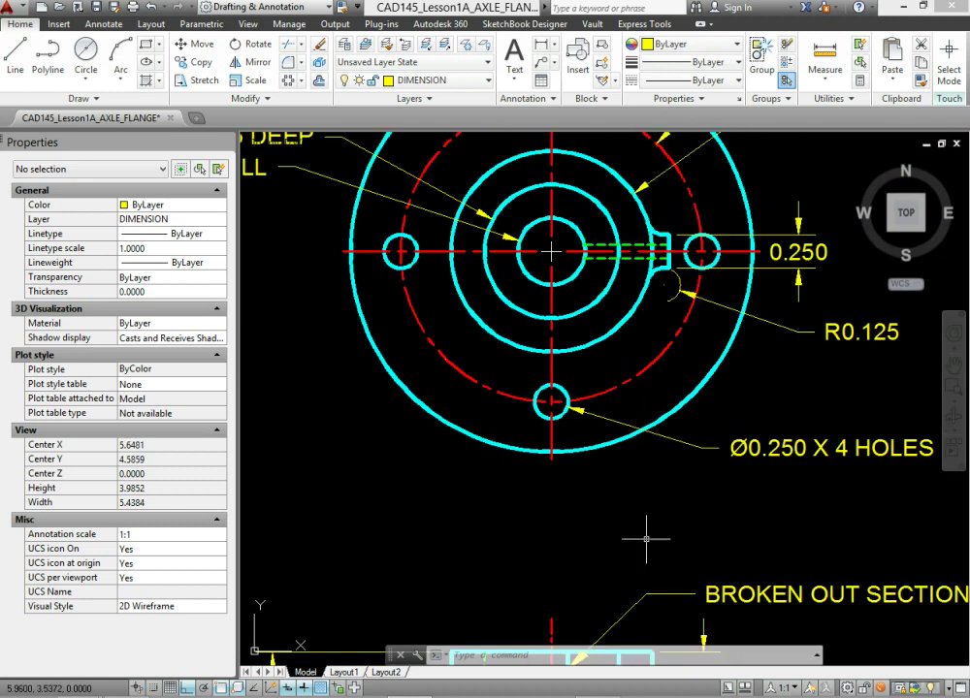
middle_click_drag(643, 543, 632, 284)
scroll(603, 449, "up", 1)
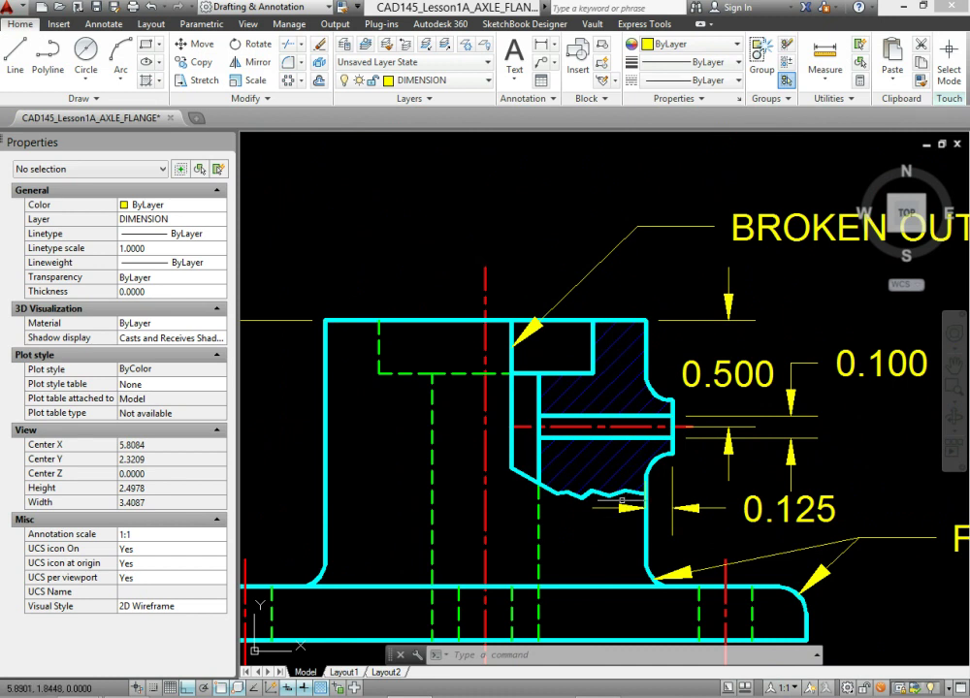
scroll(572, 406, "up", 2)
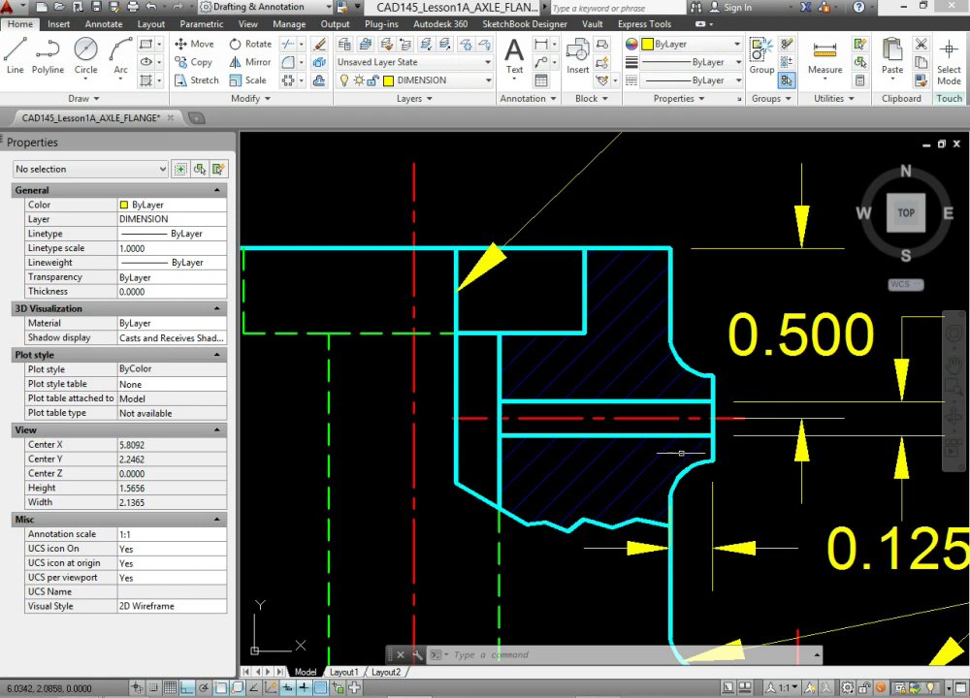
scroll(687, 388, "down", 2)
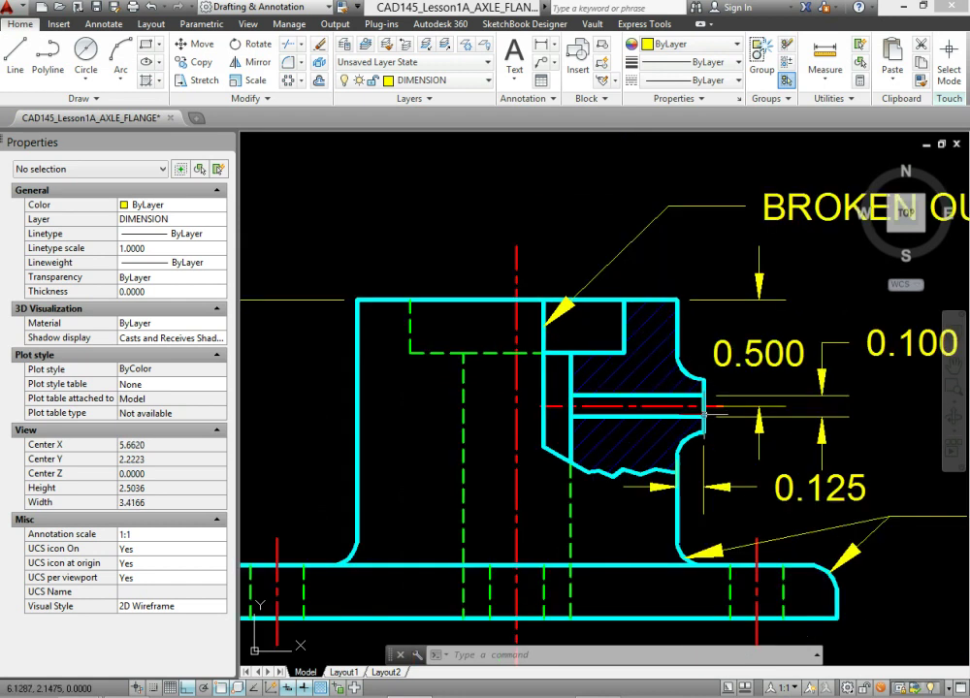
Compare the cross hole's hidden lines in the reference top view with the bore and counterbore edges in the broken-out section
mouse_move(621, 407)
middle_mouse_down()
mouse_move(601, 424)
mouse_move(514, 438)
mouse_move(448, 430)
mouse_move(488, 663)
middle_mouse_up()
middle_click_drag(541, 320, 587, 615)
middle_click_drag(548, 222, 552, 369)
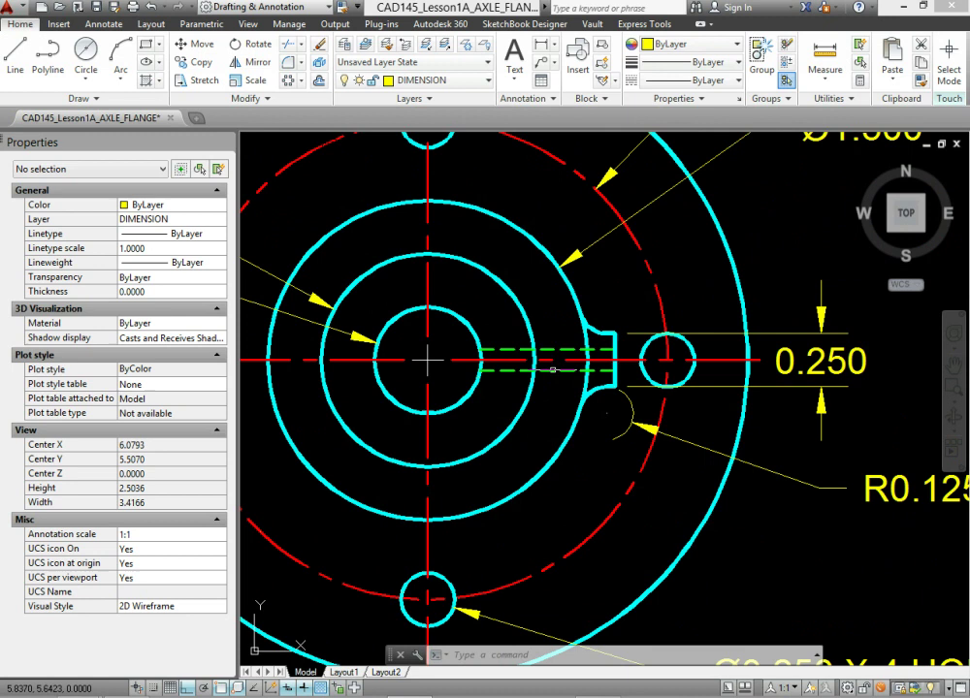
scroll(533, 359, "up", 2)
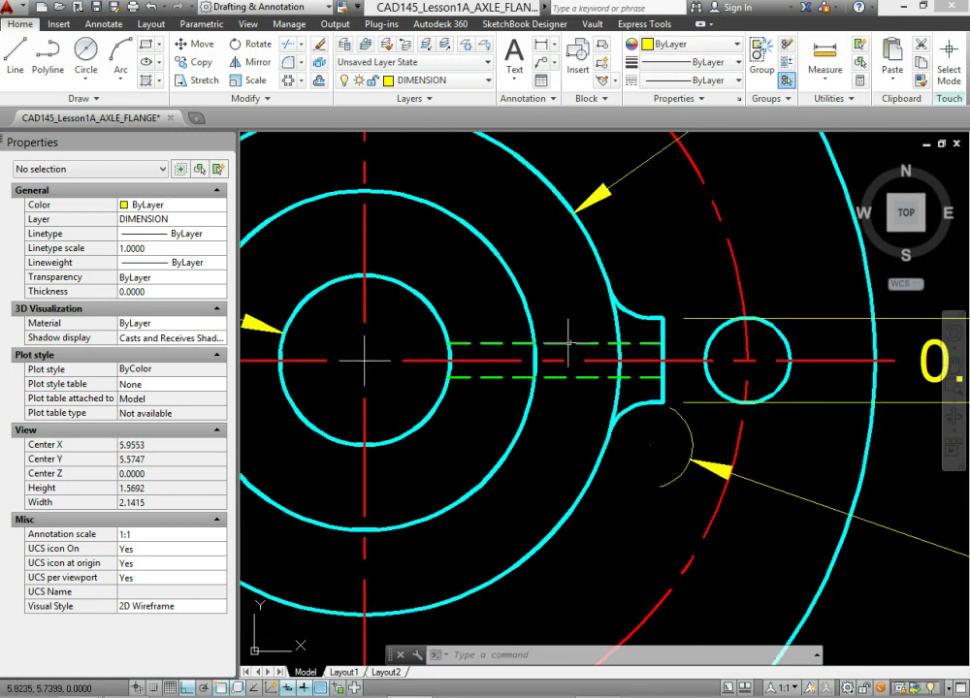
scroll(645, 384, "down", 4)
mouse_move(515, 679)
middle_mouse_down()
mouse_move(463, 517)
mouse_move(545, 300)
mouse_move(501, 323)
middle_mouse_up()
scroll(501, 323, "up", 4)
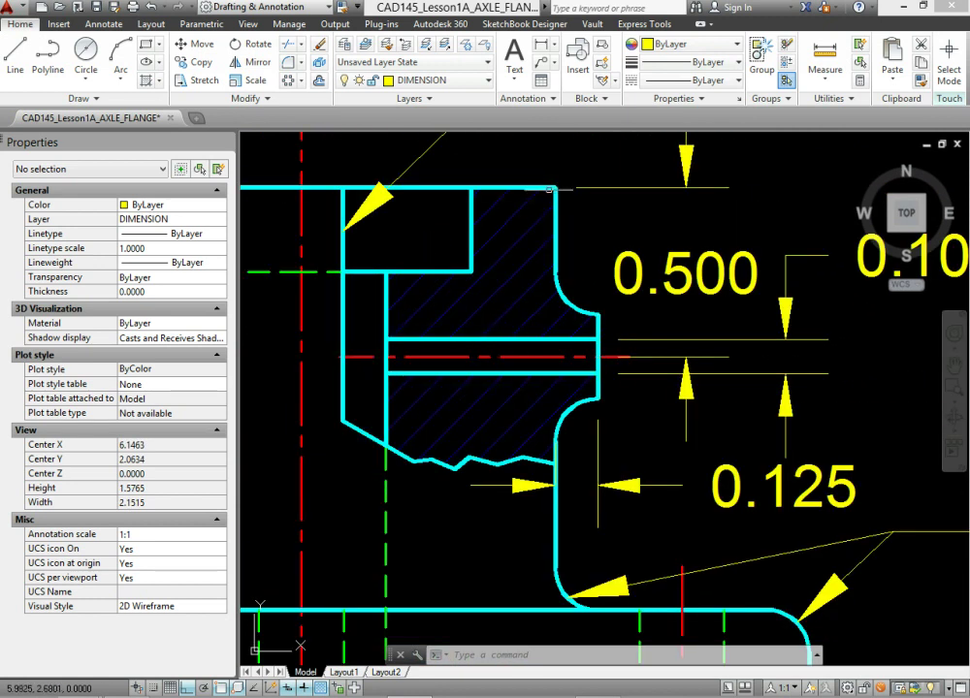
middle_click_drag(549, 189, 564, 304)
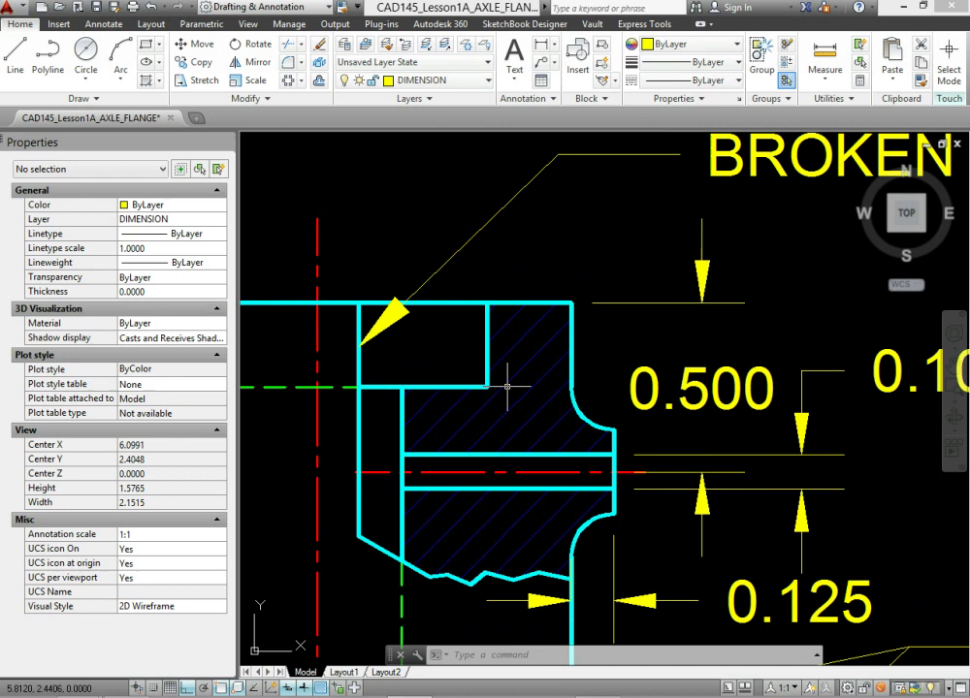
middle_click_drag(370, 385, 456, 388)
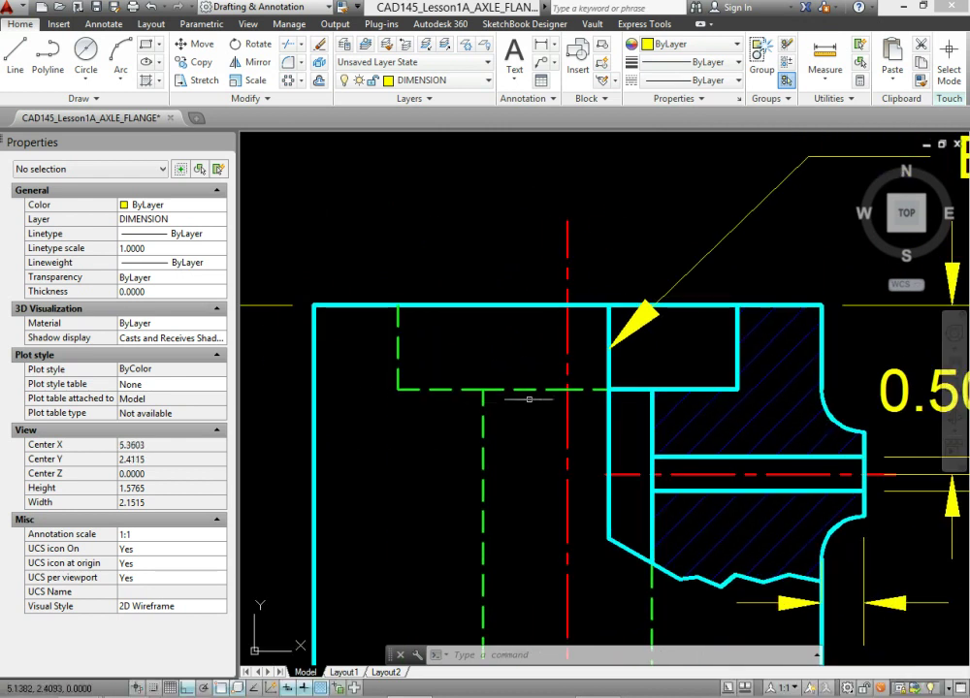
middle_click_drag(528, 398, 468, 391)
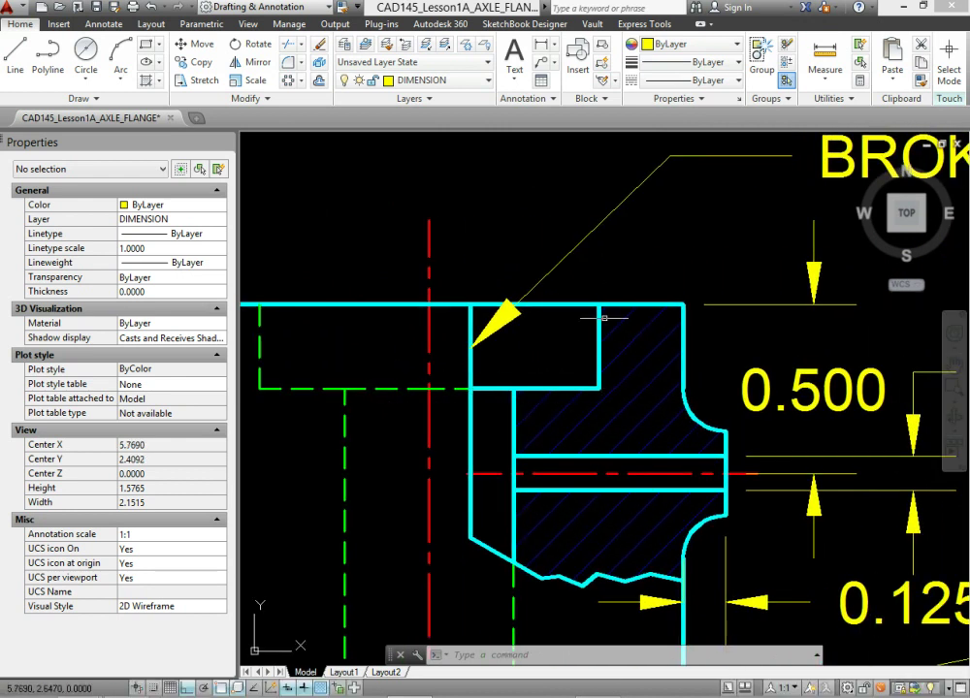
middle_click_drag(500, 549, 497, 528)
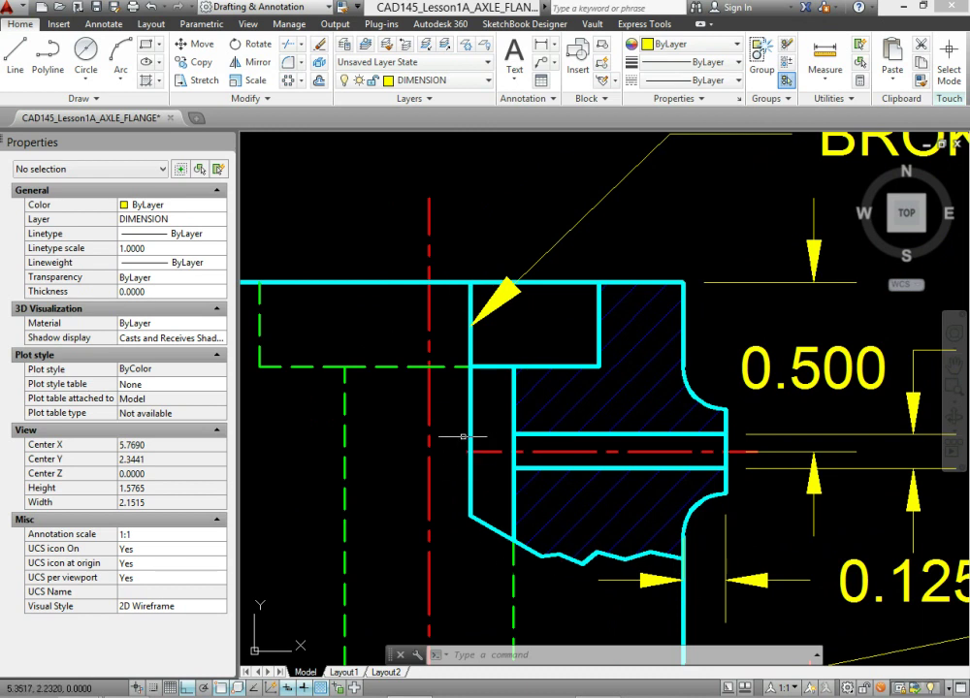
scroll(407, 383, "down", 2)
scroll(524, 388, "up", 5)
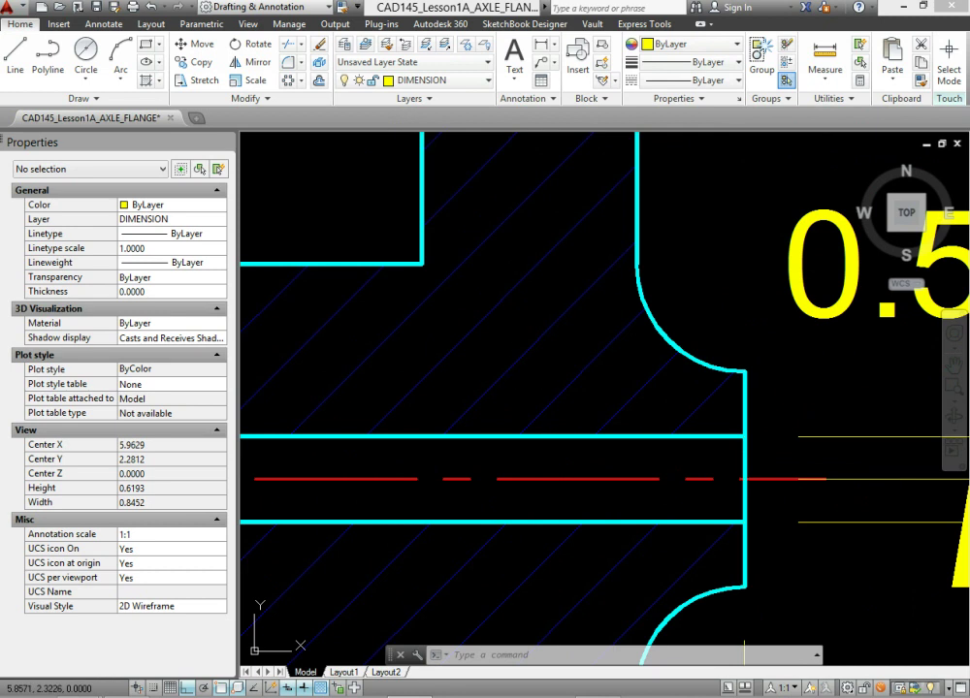
Inspect the pattern, scale and origin grip options of the ANSI31 hatch in the reference's broken-out section
left_click(511, 359)
scroll(511, 359, "down", 4)
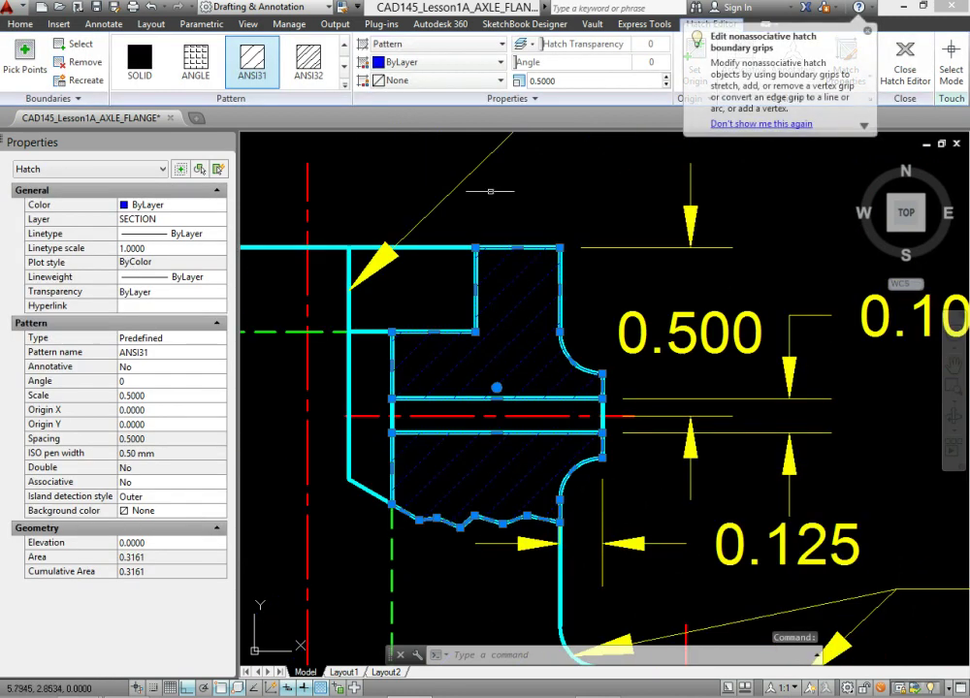
left_click(258, 72)
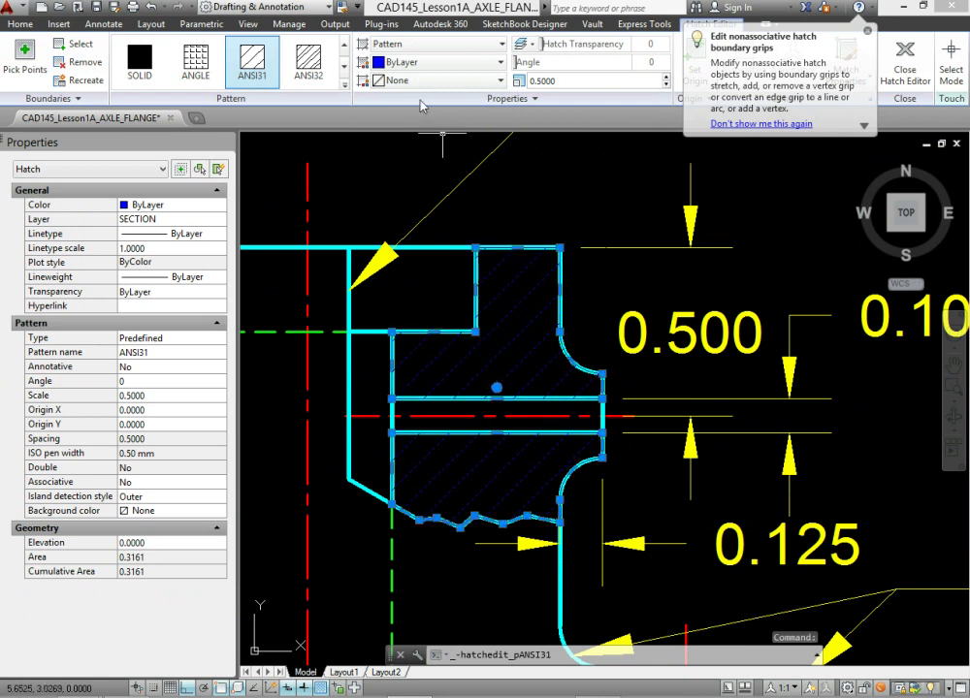
mouse_move(495, 388)
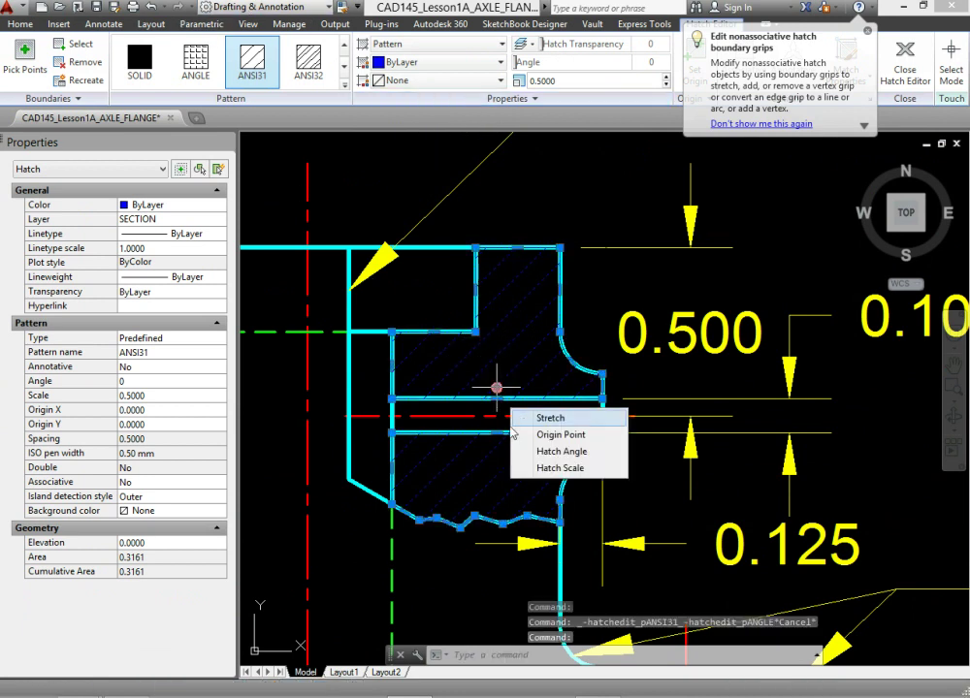
key("Escape")
key("Escape")
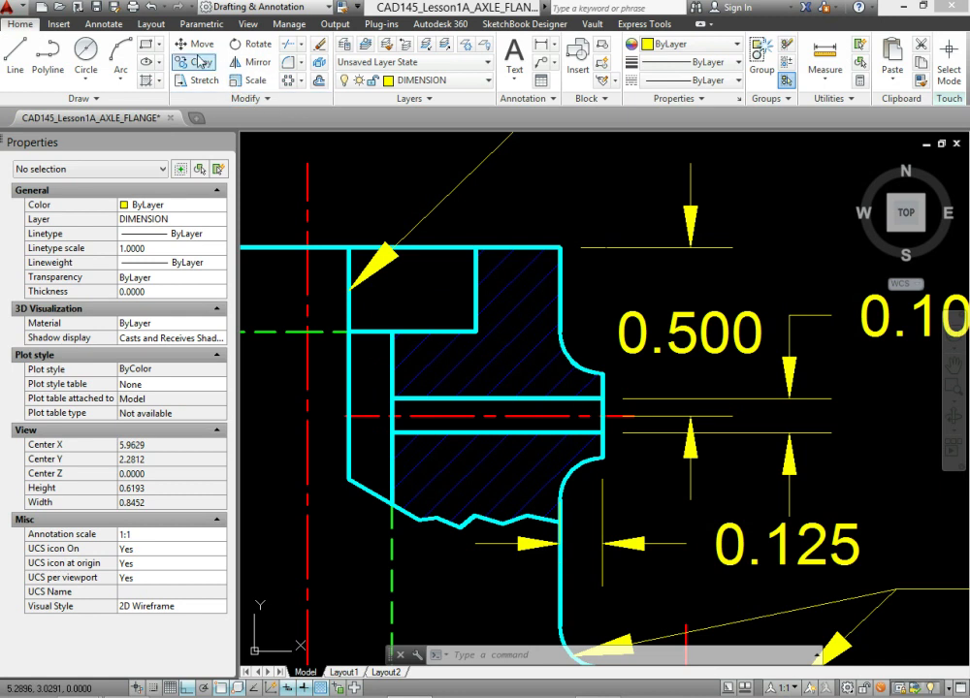
Trim the bore's vertical edge between the cross hole's two lines in the reference's broken-out section, and undo and redo the trim
left_click(288, 45)
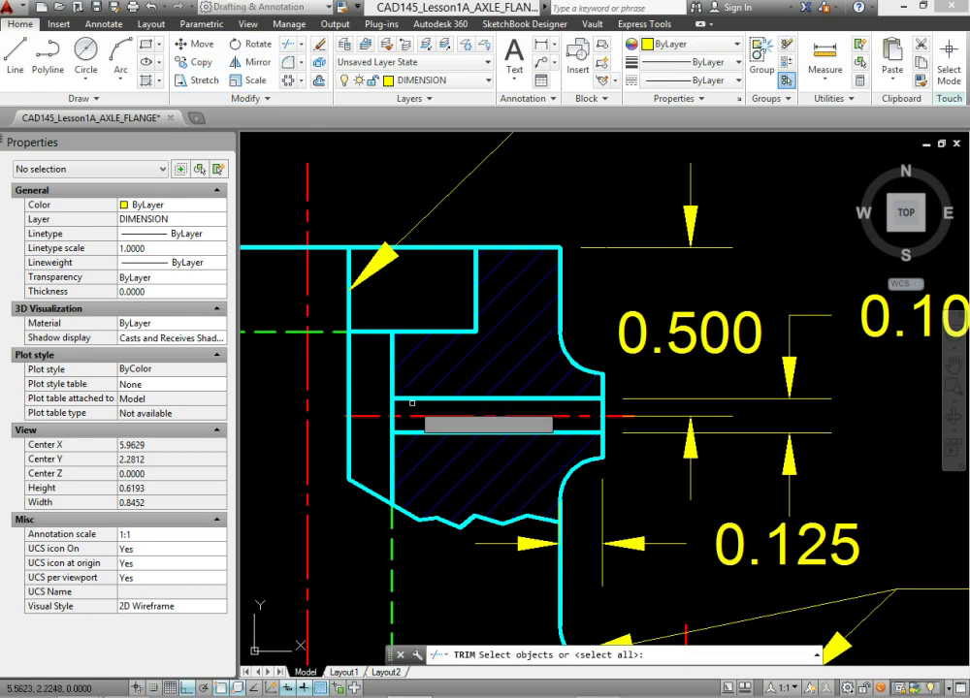
key("Return")
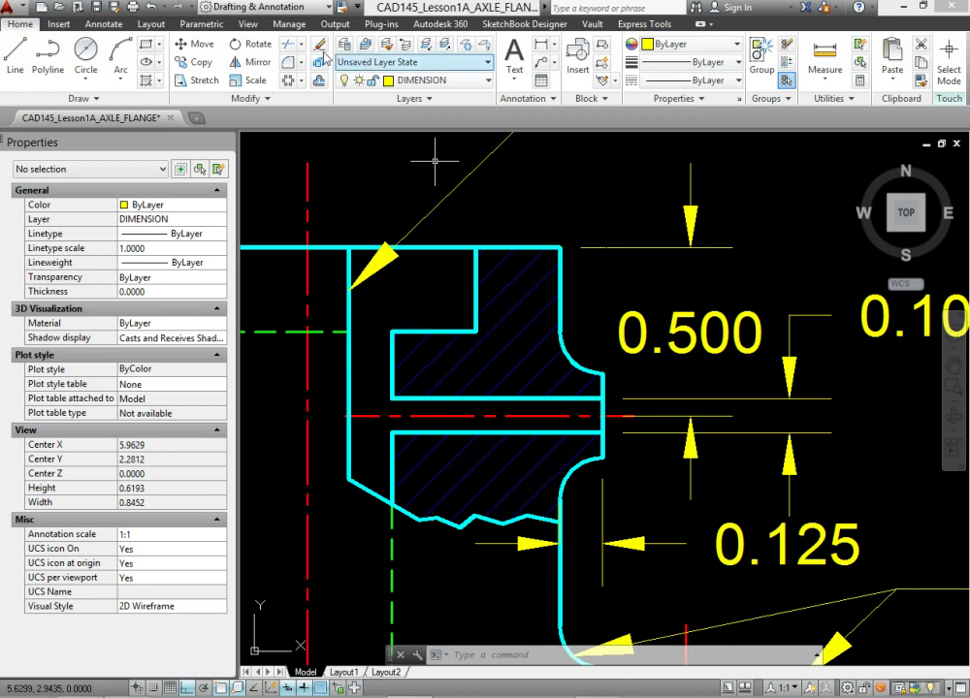
left_click(151, 8)
left_click(178, 7)
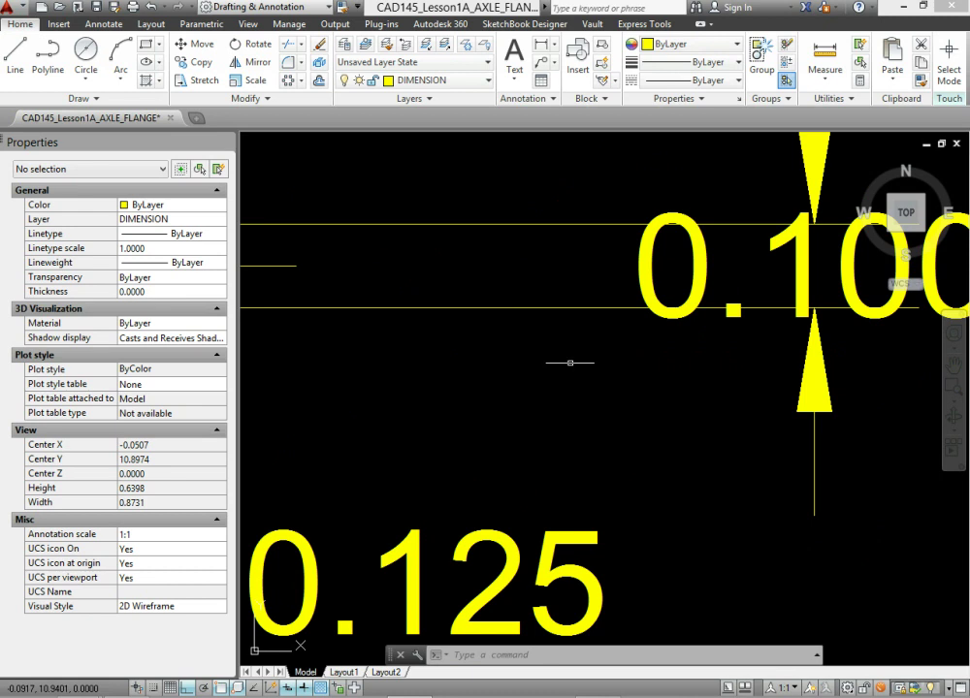
Erase the two horizontal cross-hole lines running from the bore to the boss face in the working drawing's top view
scroll(482, 453, "down", 4)
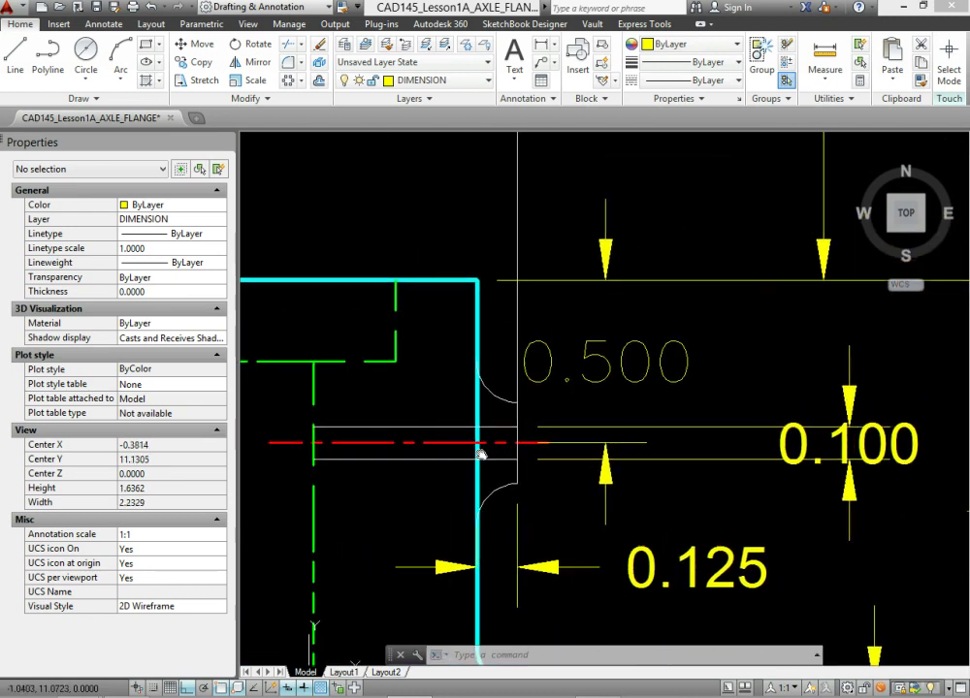
middle_click_drag(481, 454, 539, 485)
scroll(485, 330, "down", 2)
middle_click_drag(488, 296, 554, 625)
middle_click_drag(549, 335, 538, 526)
scroll(534, 441, "up", 2)
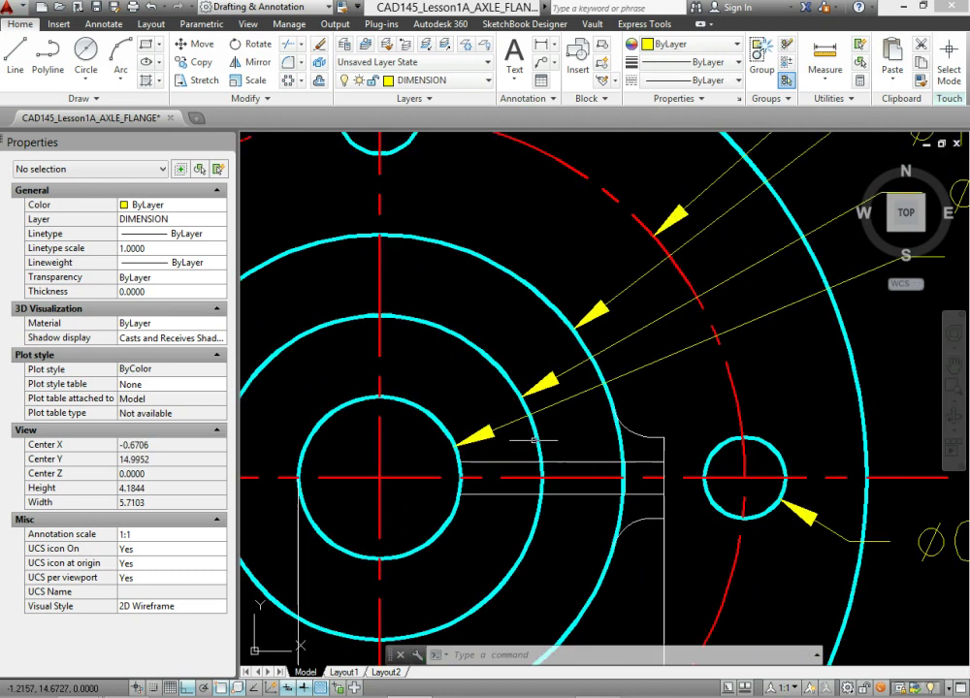
scroll(534, 439, "up", 6)
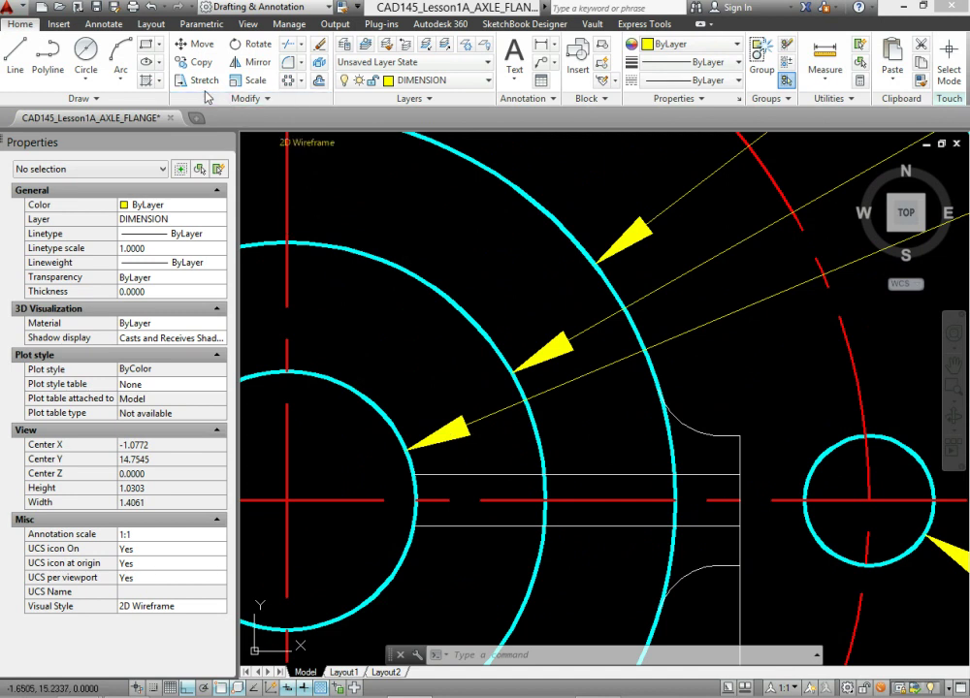
left_click(500, 543)
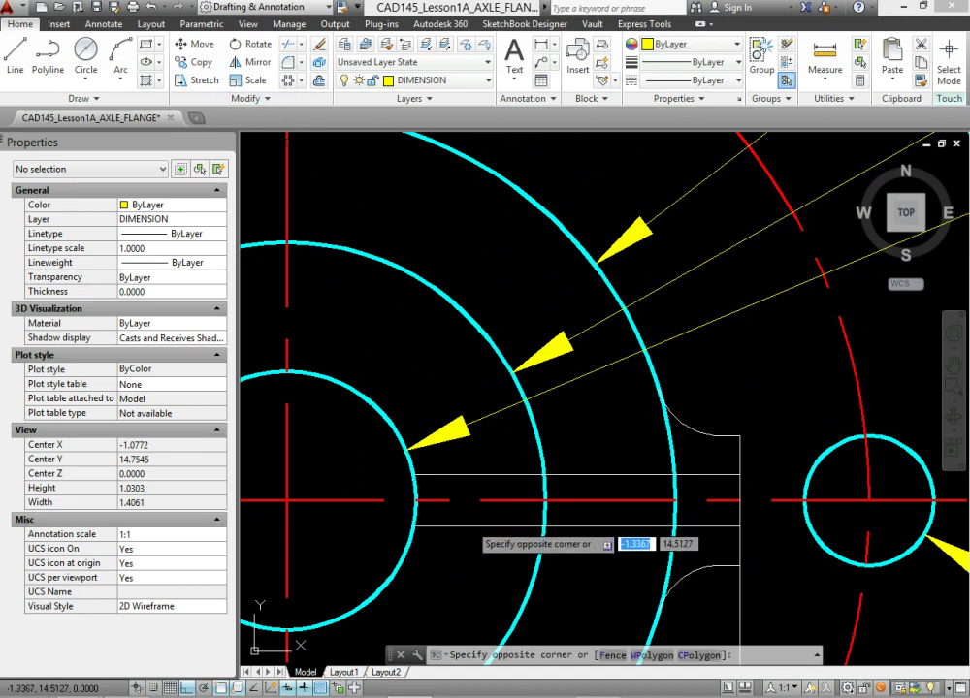
left_click(471, 517)
left_click(502, 484)
left_click(475, 458)
left_click(473, 457)
key("Delete")
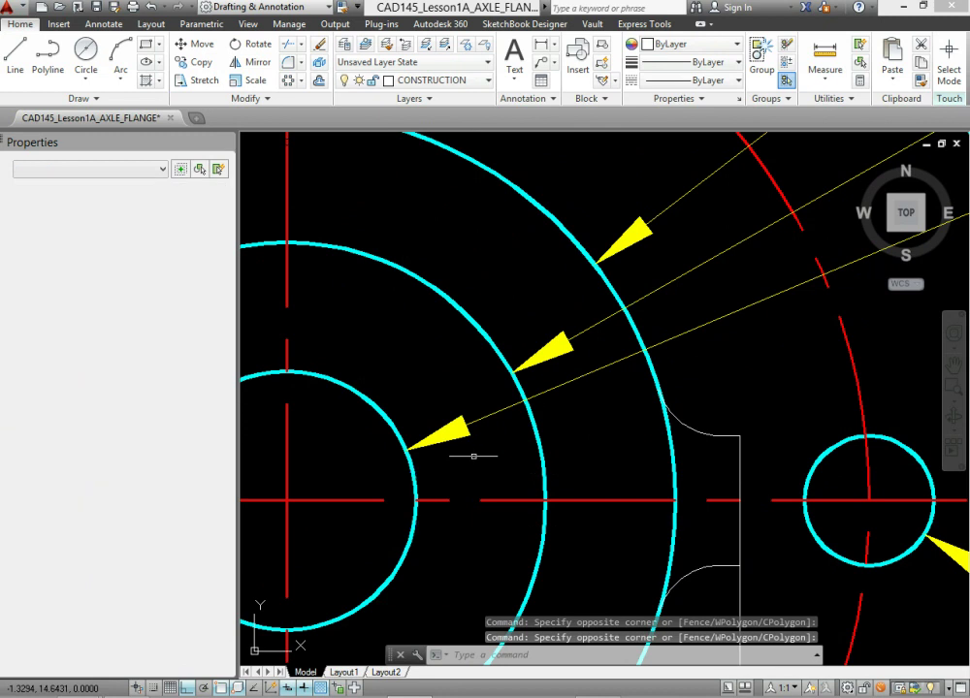
Offset the top view's horizontal centre line by .05 to both sides for the cross hole
left_click(320, 80)
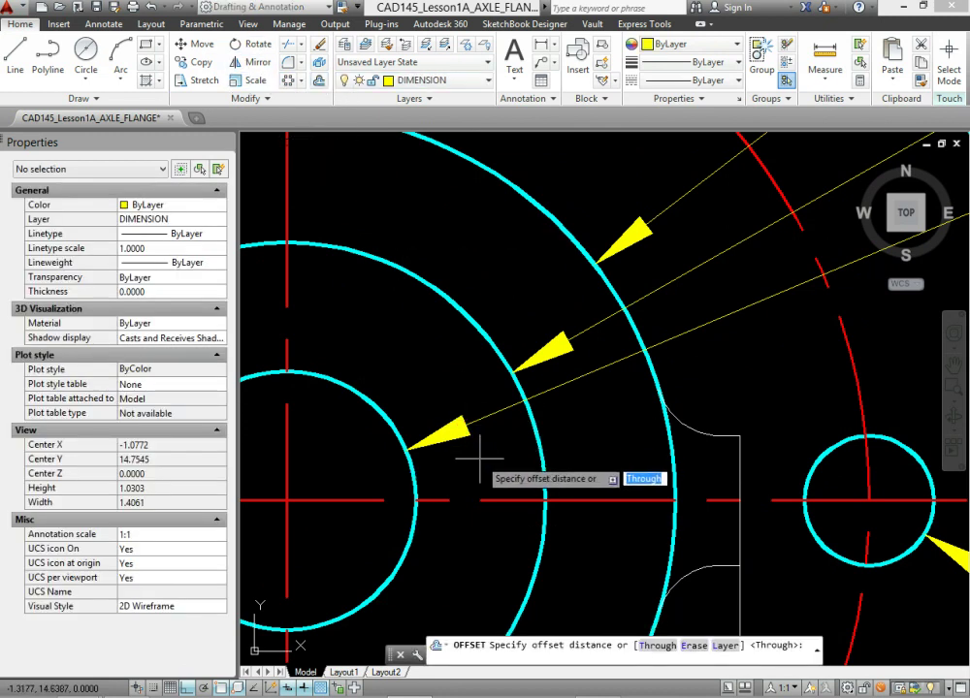
type(".05")
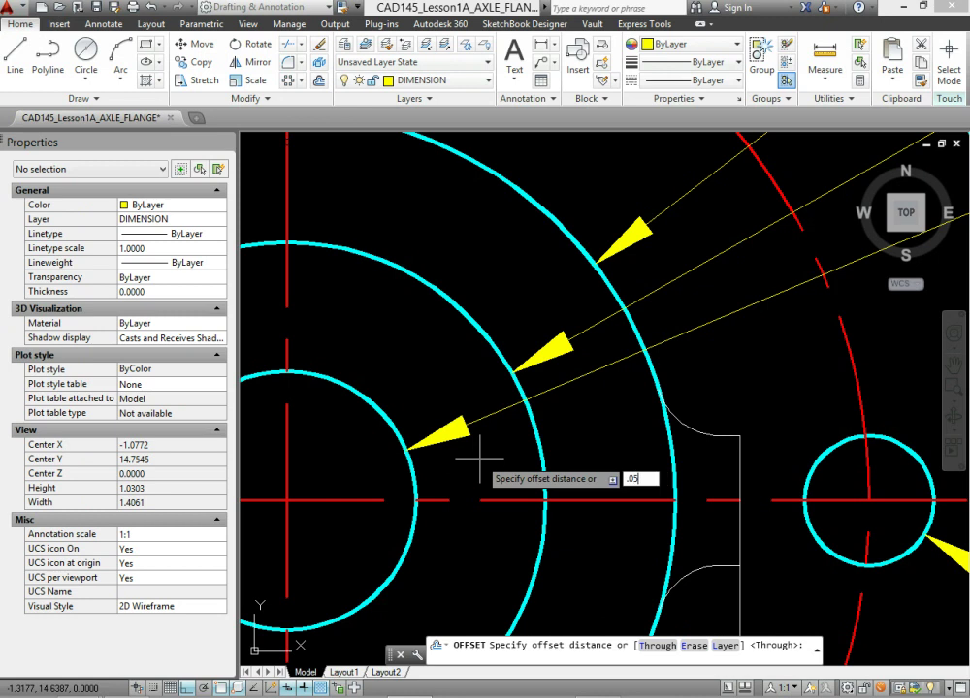
key("Return")
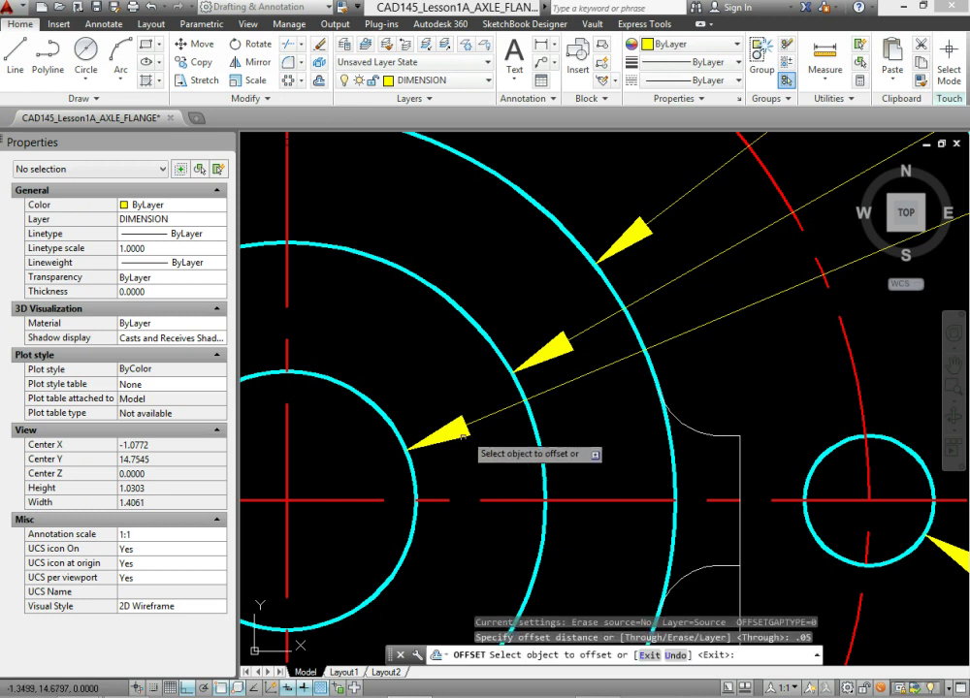
left_click(485, 499)
left_click(492, 456)
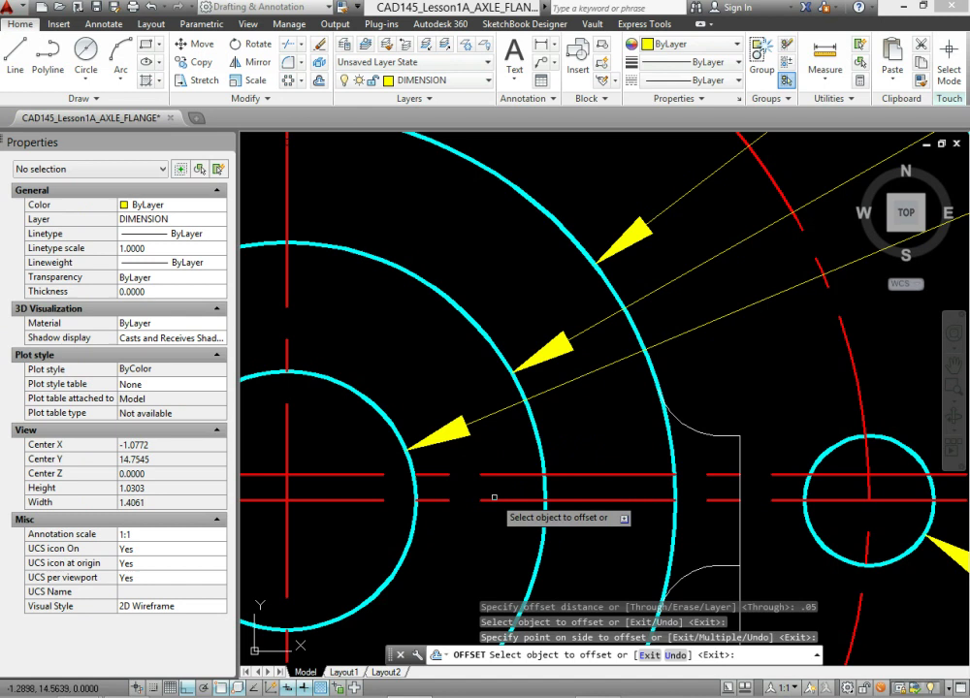
left_click(495, 501)
left_click(495, 546)
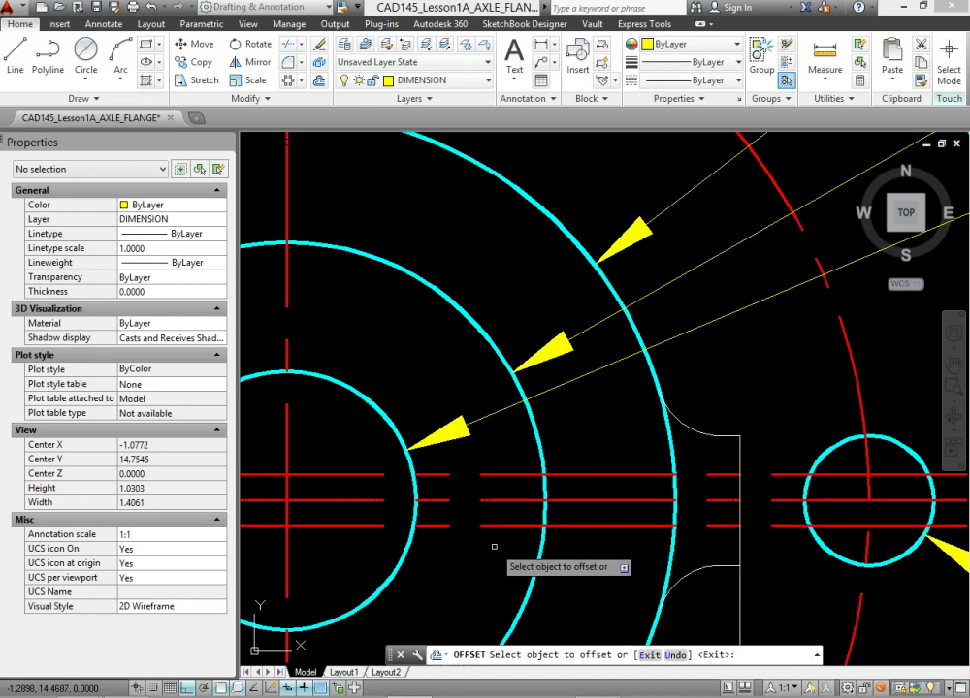
key("Escape")
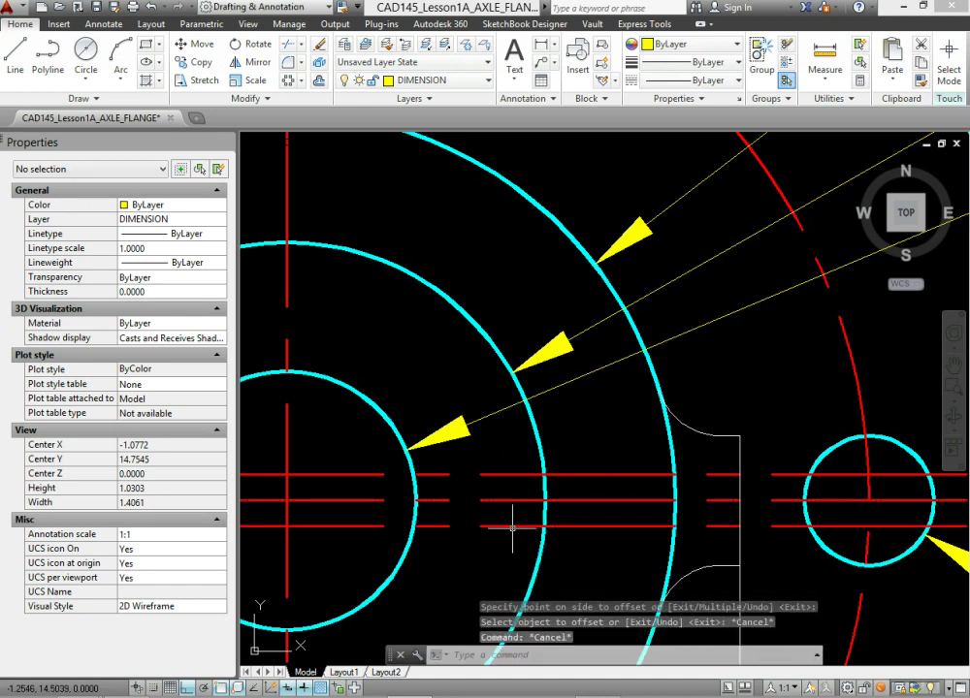
Put the two offset cross-hole lines on the HIDDEN layer
left_click(511, 521)
left_click(467, 542)
left_click(502, 484)
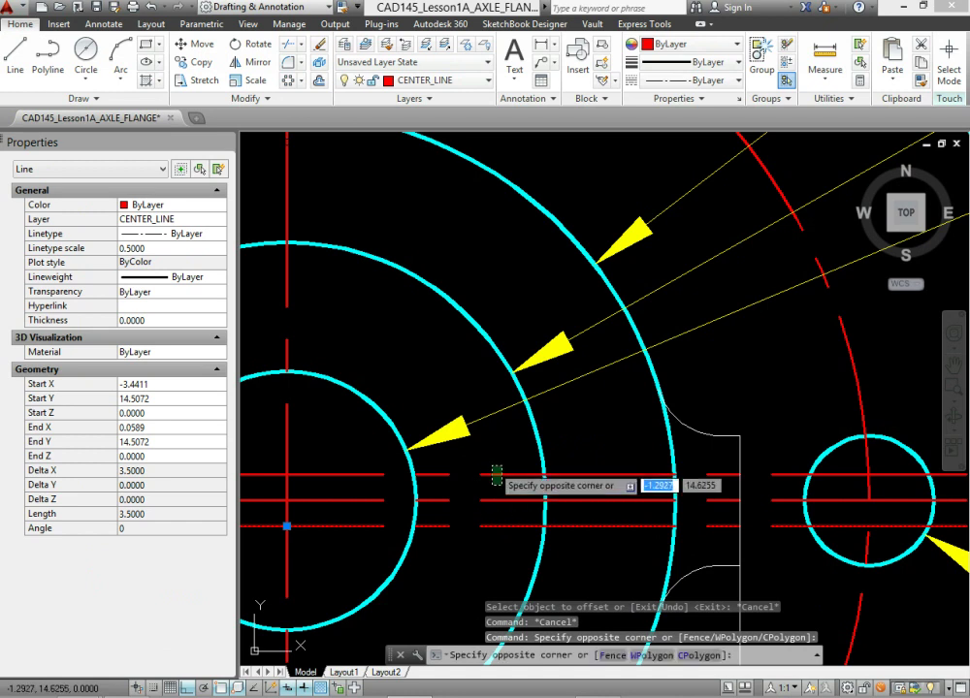
left_click(491, 467)
left_click(444, 81)
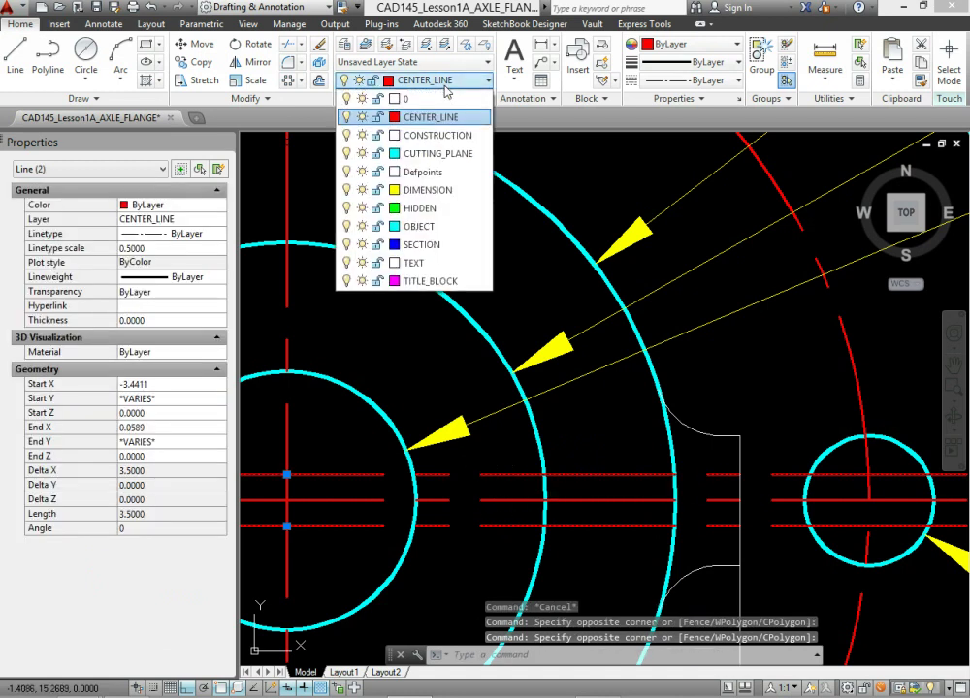
left_click(444, 208)
key("Escape")
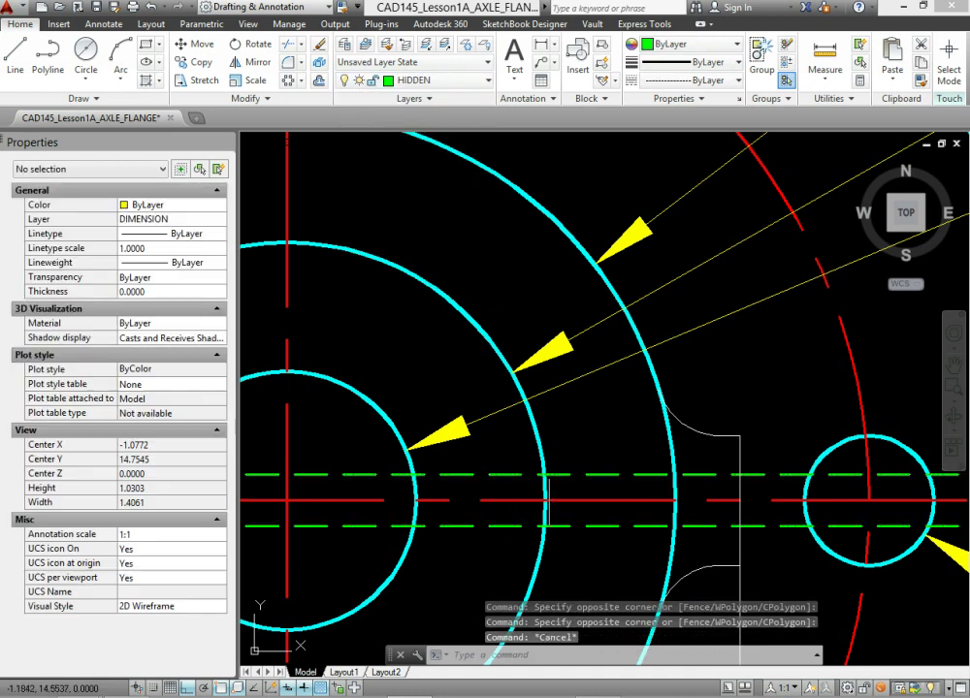
key("Escape")
On the CONSTRUCTION layer, draw lines .125 outward from the Ø1.500 circle's right quadrant, down to the boss's lower corner, and back inward past the circle
scroll(335, 589, "down", 4)
middle_click_drag(332, 578, 350, 494)
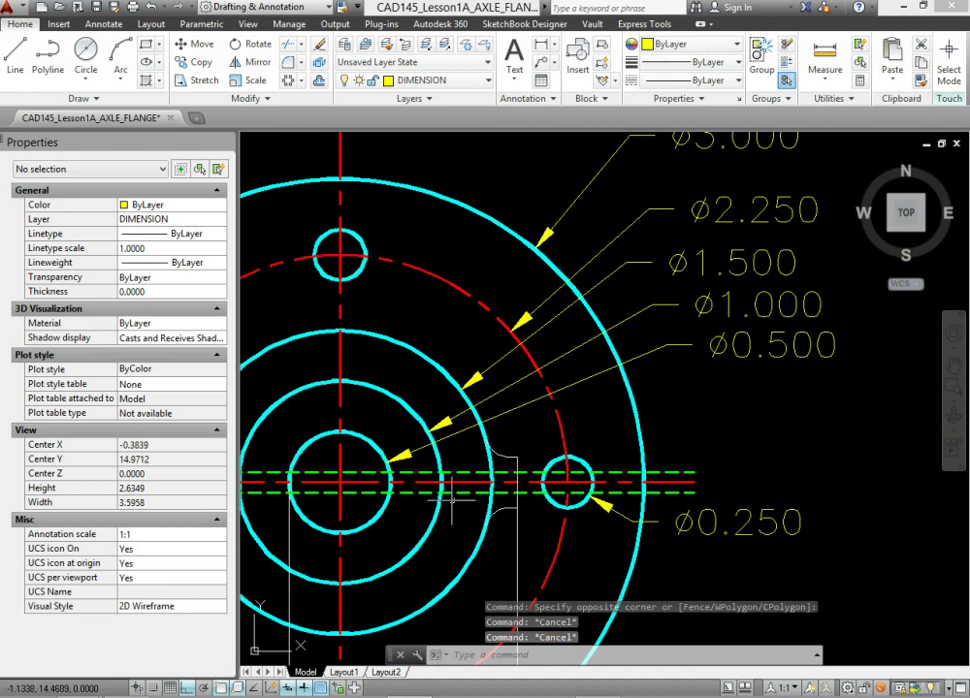
scroll(451, 498, "up", 3)
middle_click_drag(503, 417, 438, 471)
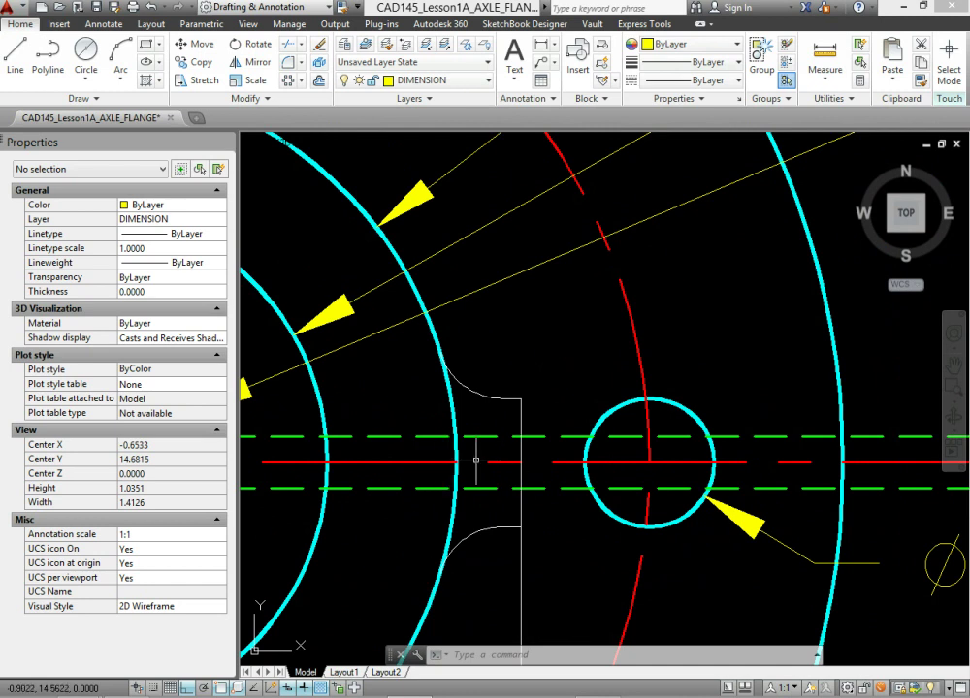
left_click(431, 80)
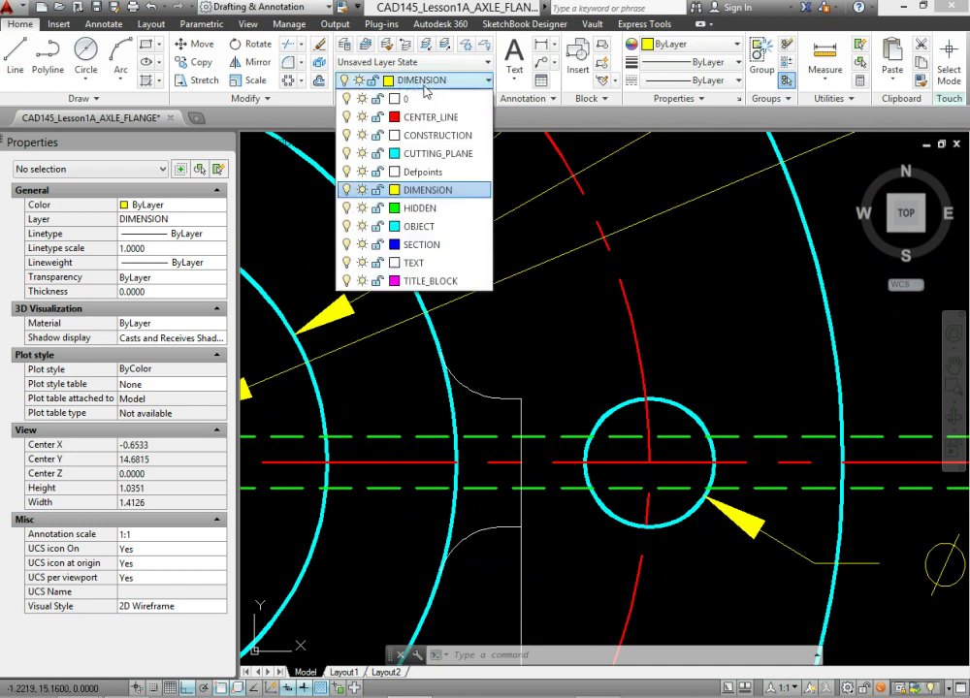
left_click(432, 135)
left_click(22, 60)
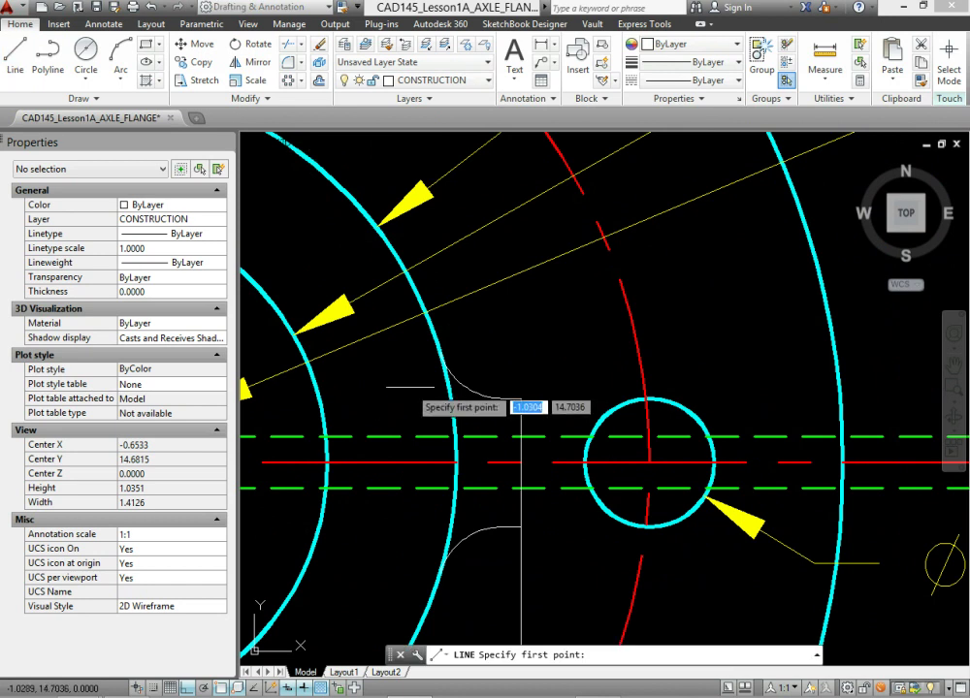
left_click(455, 463)
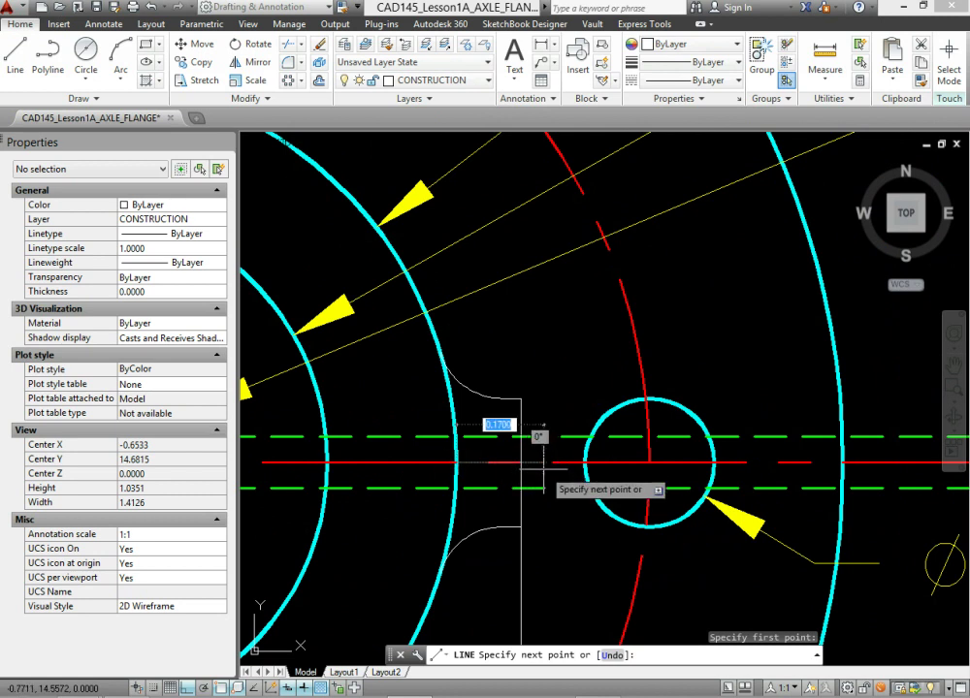
mouse_move(543, 468)
middle_mouse_down()
mouse_move(548, 395)
mouse_move(559, 380)
middle_mouse_up()
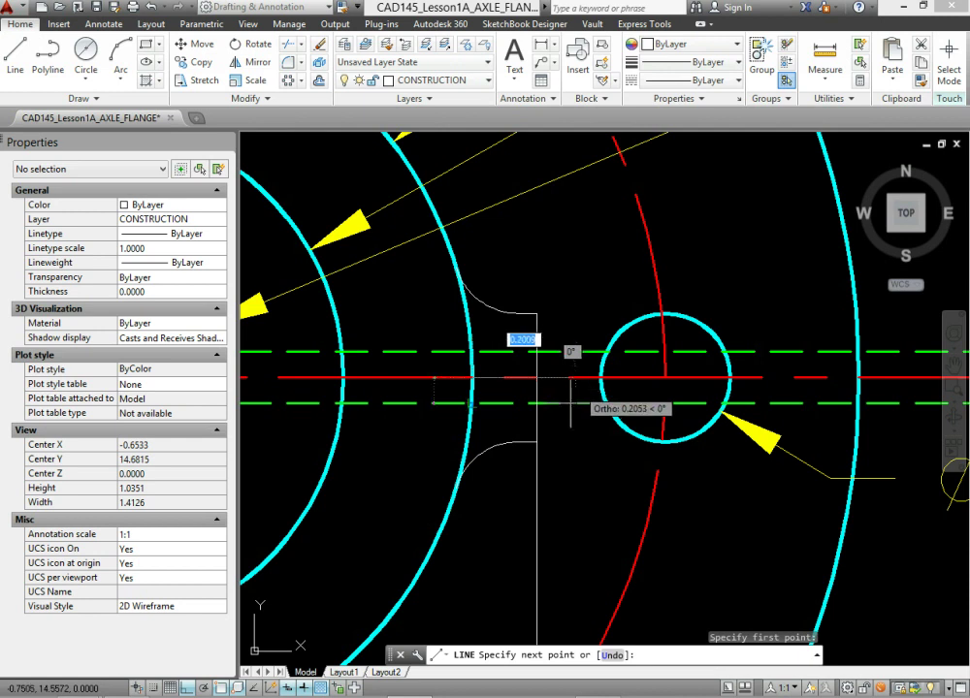
type(".")
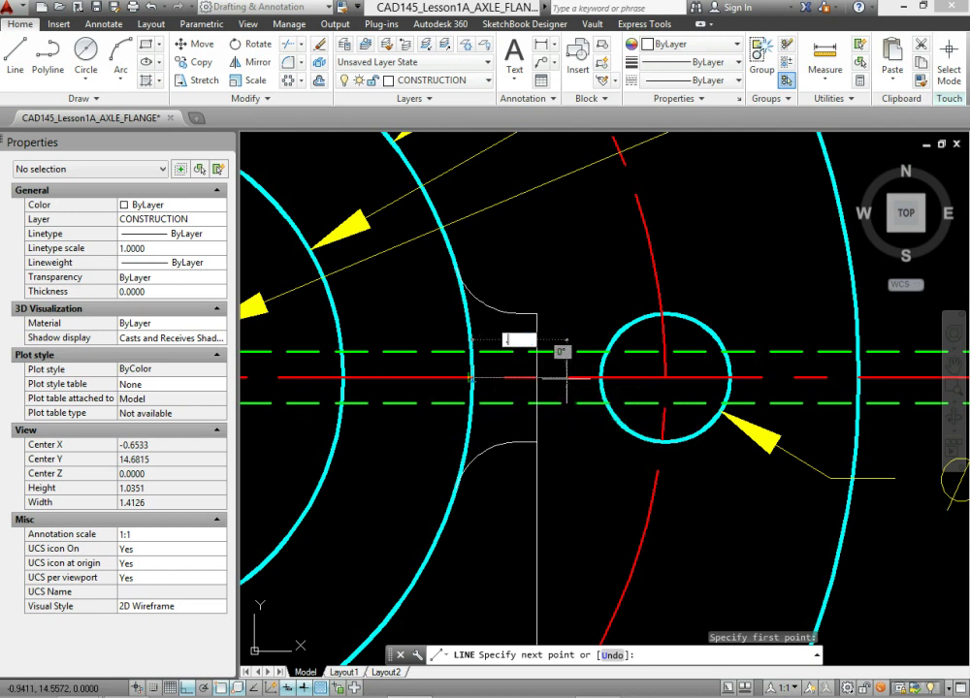
type(".125")
key("Return")
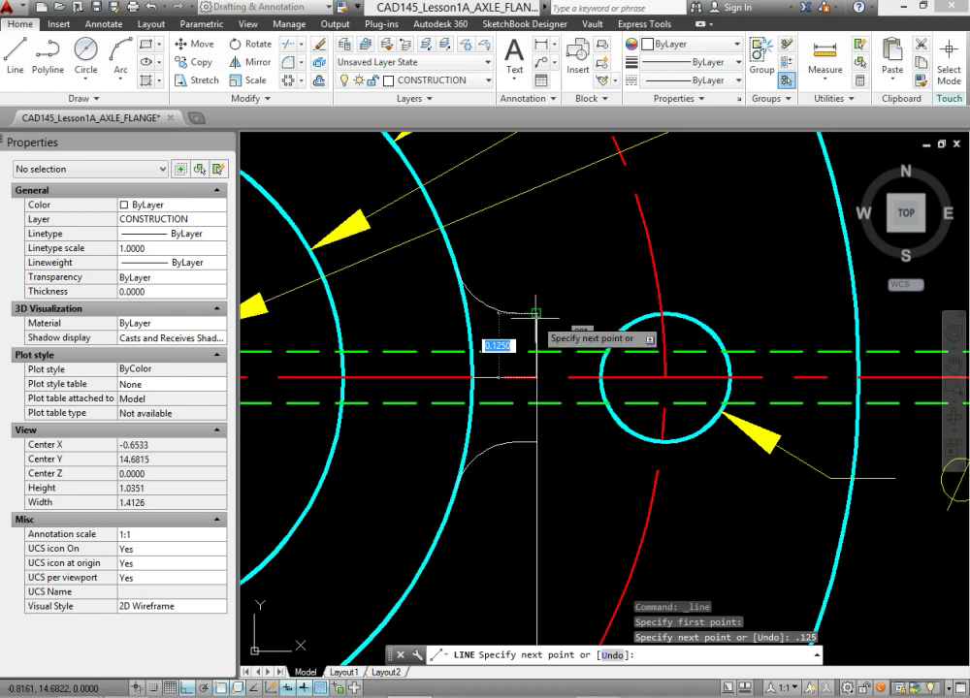
left_click(535, 442)
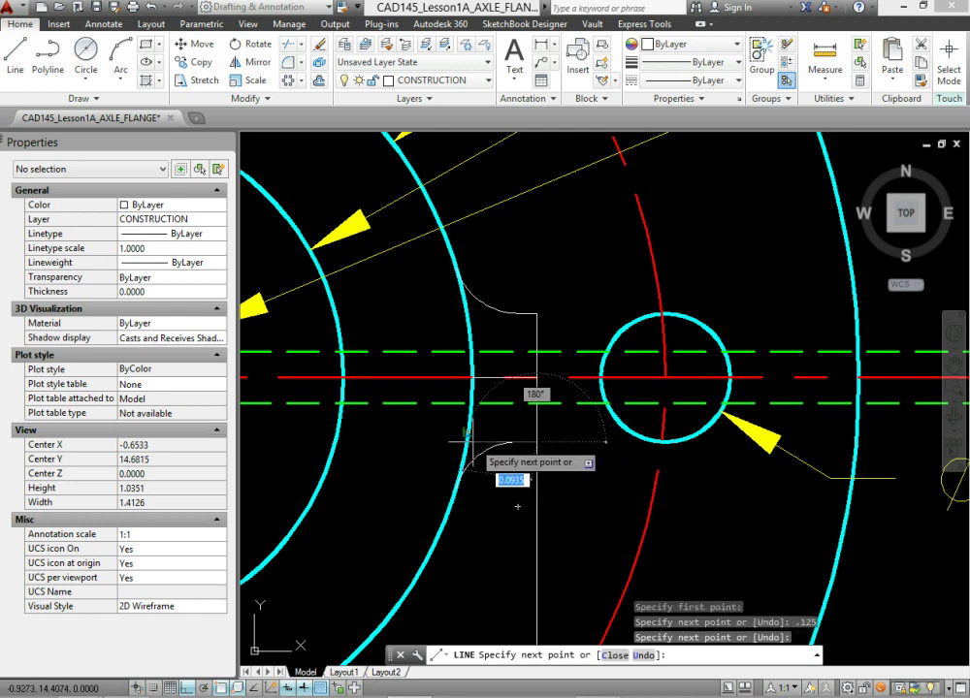
left_click(384, 442)
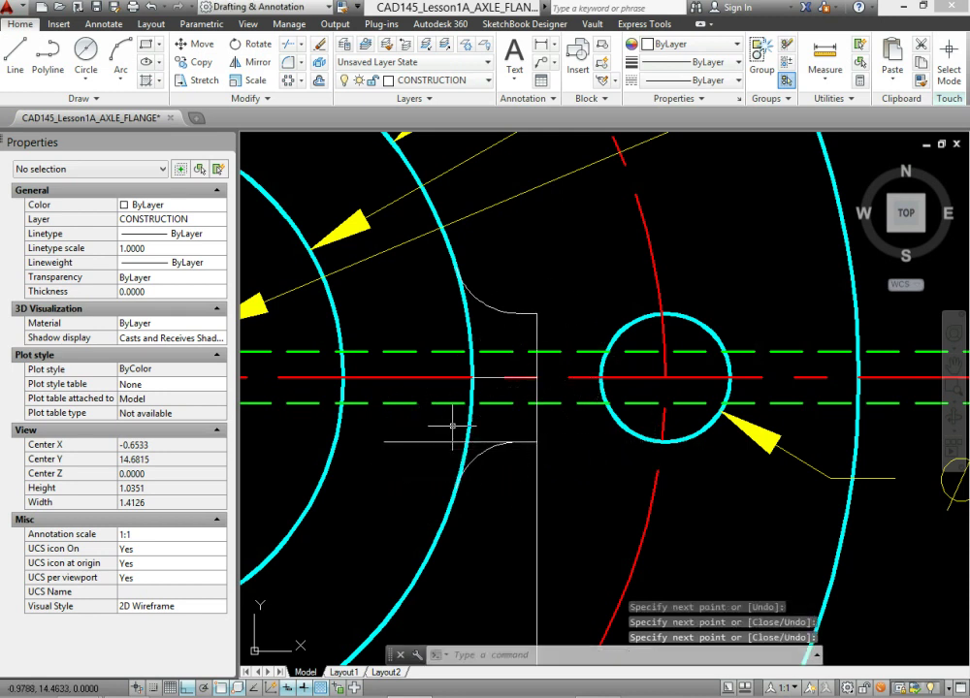
key("Return")
key("Return")
Draw a horizontal construction line from the boss's upper corner inward past the Ø1.500 circle
left_click(536, 313)
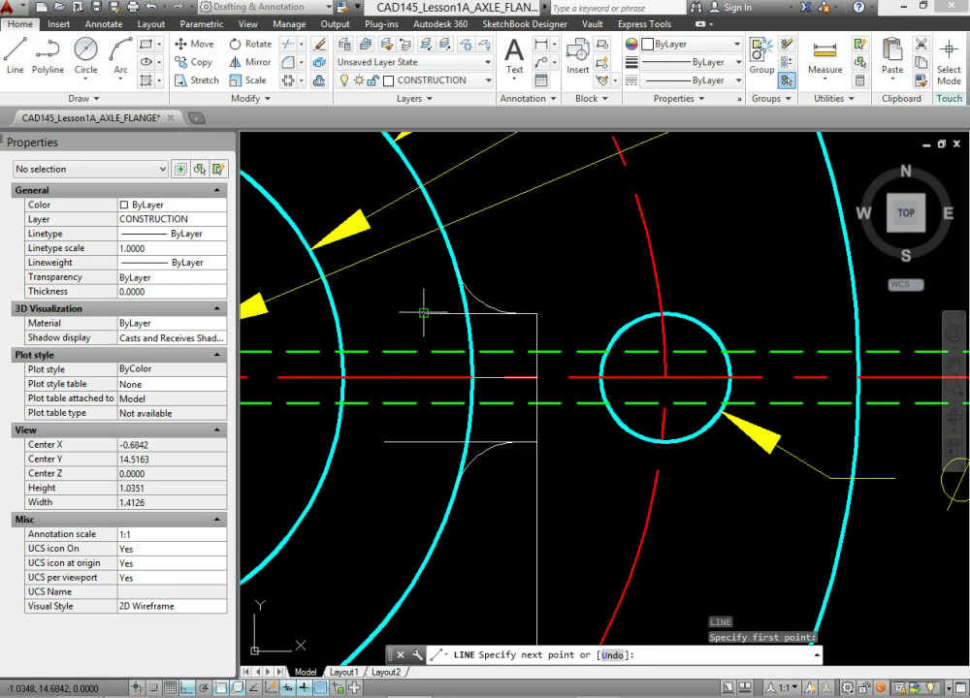
left_click(423, 313)
key("Return")
Erase the two construction fillet arcs between the Ø1.500 circle and the side boss
left_click(492, 303)
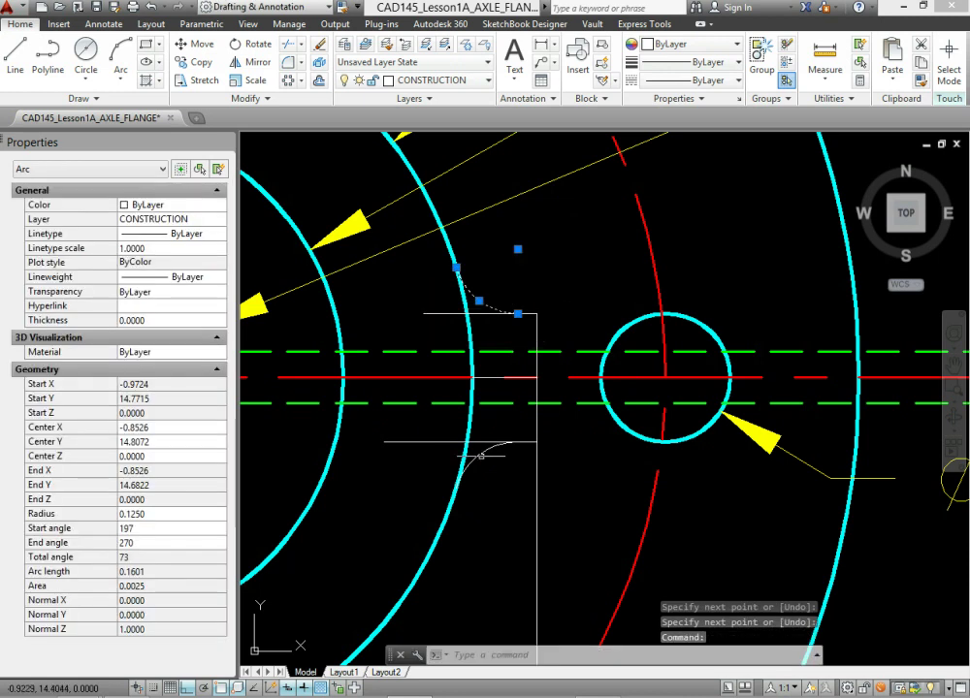
left_click(492, 460)
key("Delete")
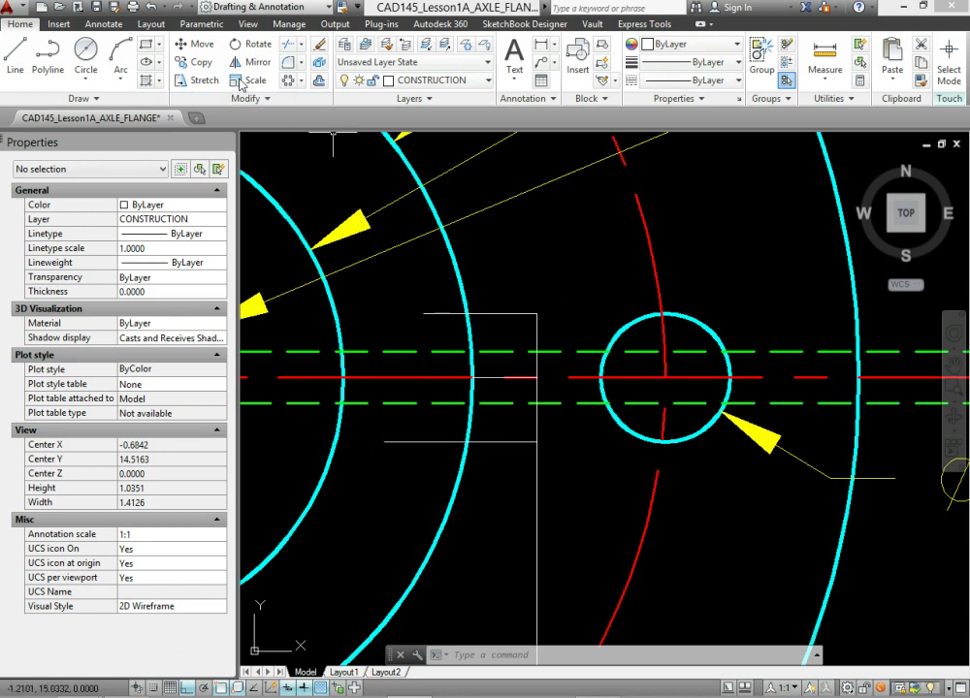
Make the OBJECT layer current and fillet the boss's upper and lower edges to the Ø1.500 circle with a 0.1250 radius
left_click(417, 81)
left_click(430, 226)
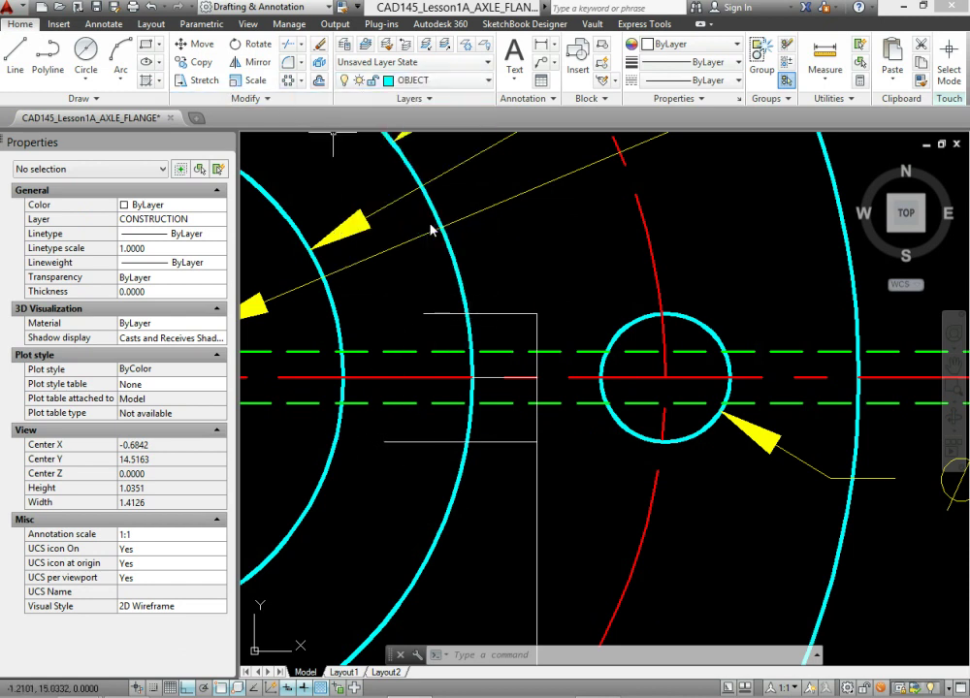
left_click(288, 64)
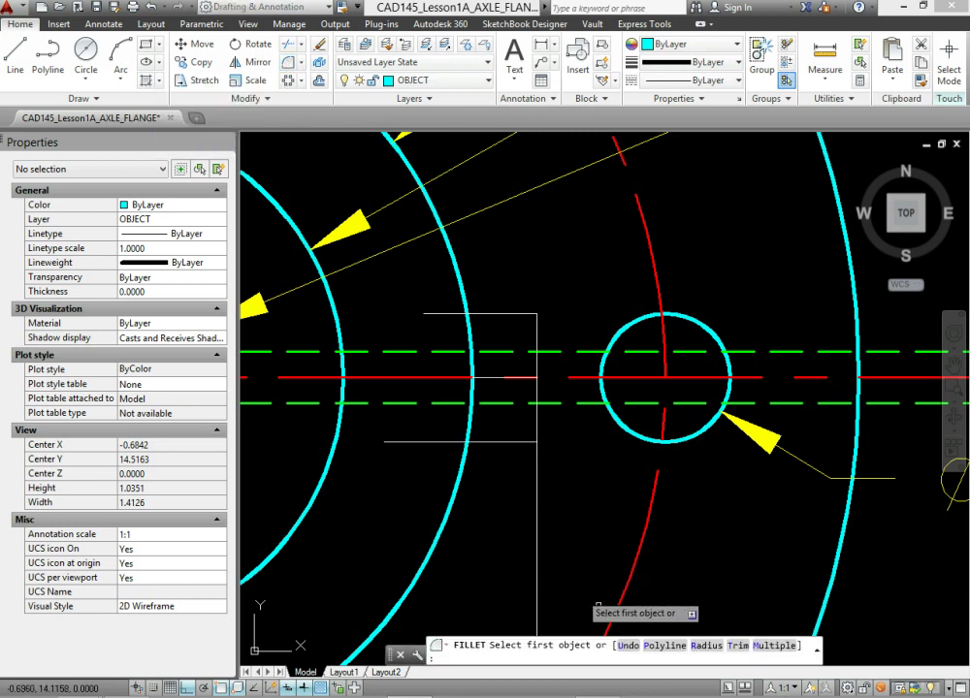
left_click(704, 648)
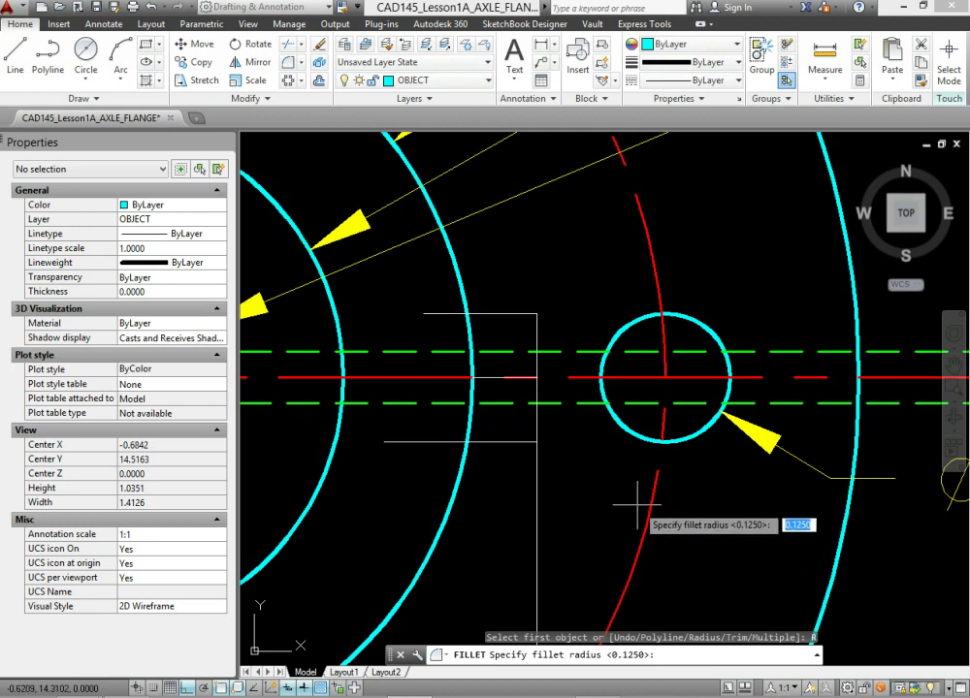
key("Return")
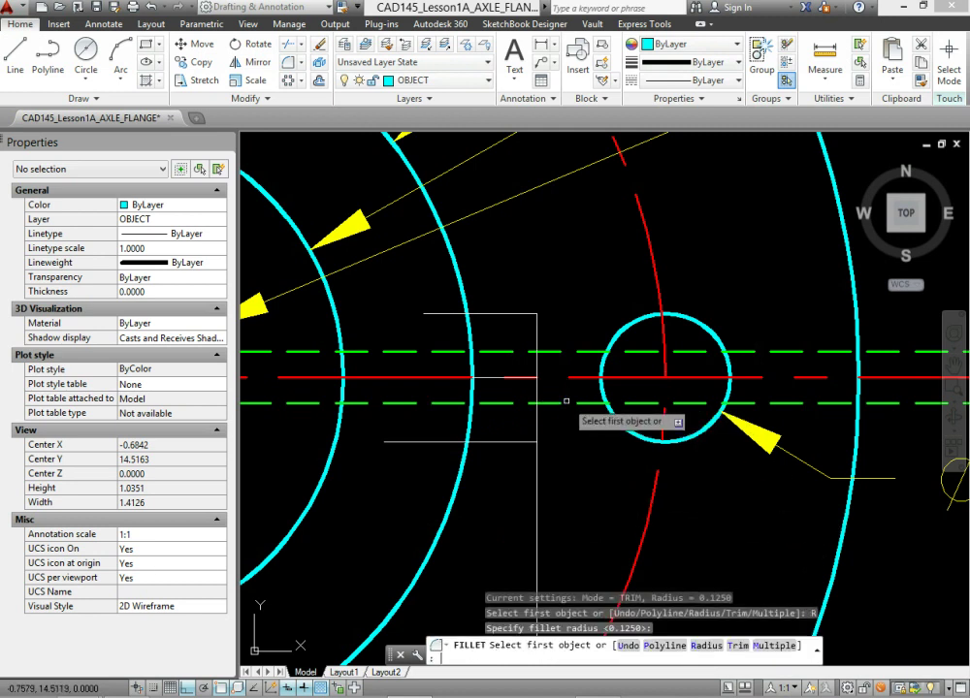
left_click(474, 313)
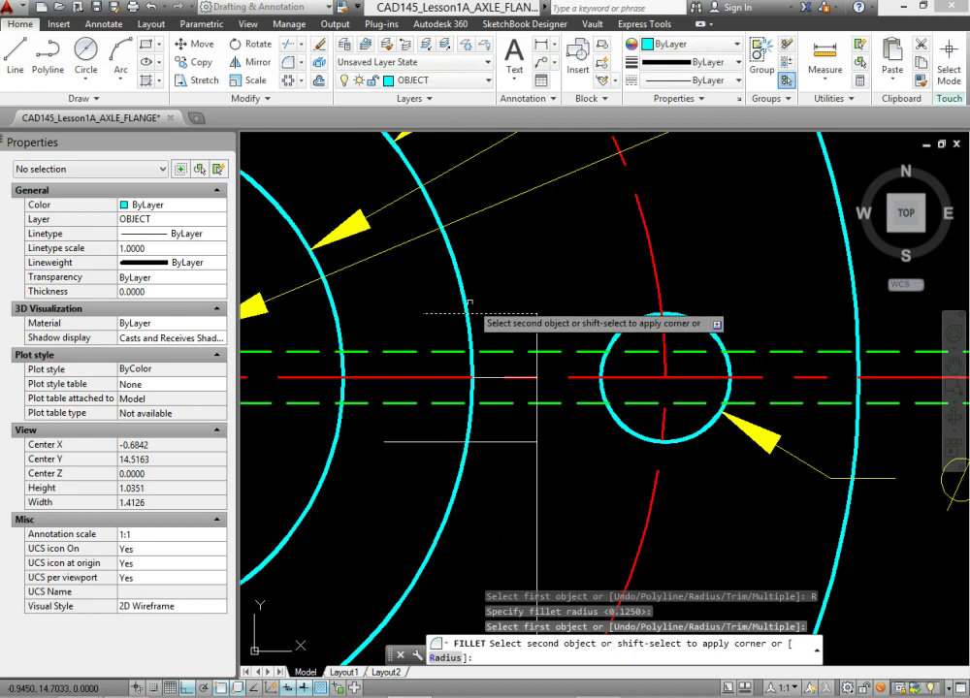
left_click(468, 323)
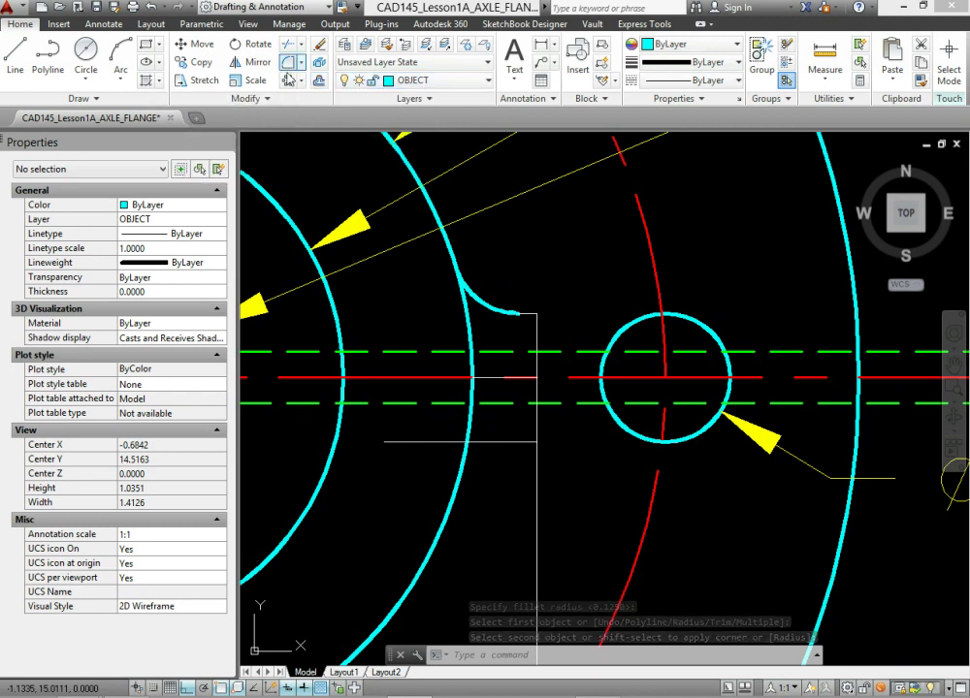
key("Return")
left_click(466, 466)
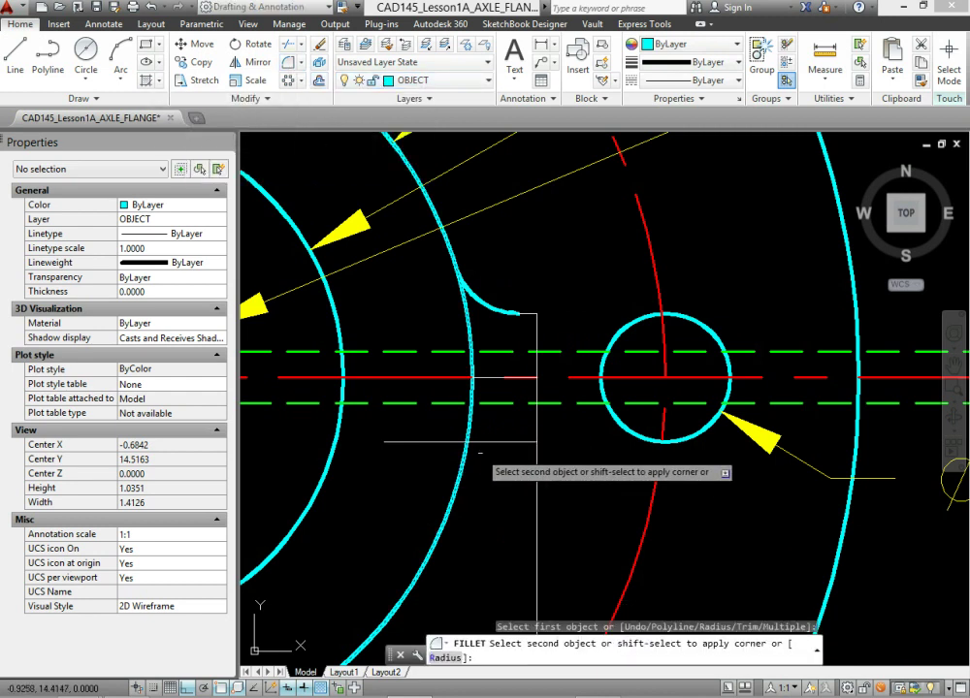
left_click(488, 442)
left_click(462, 449)
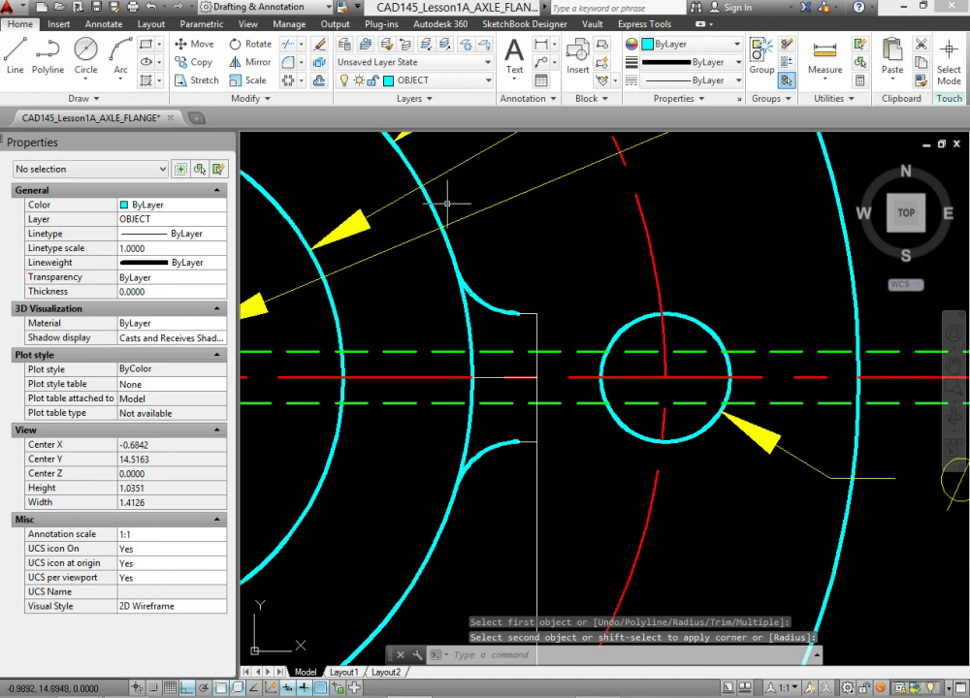
Put the boss's short horizontal edges and vertical end face in the top view on the OBJECT layer
left_click(502, 284)
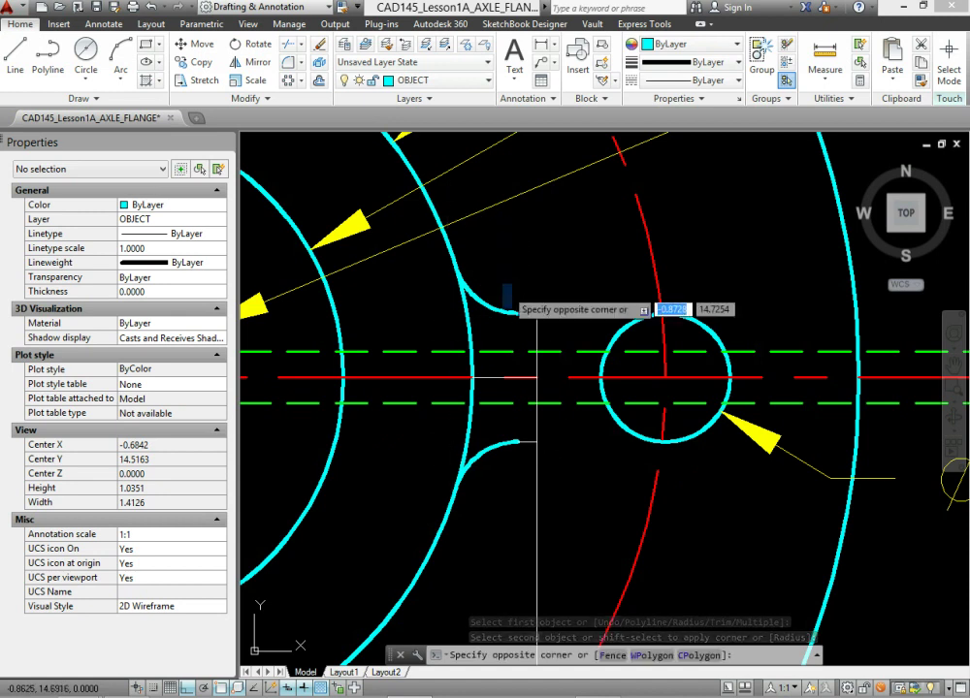
left_click(562, 490)
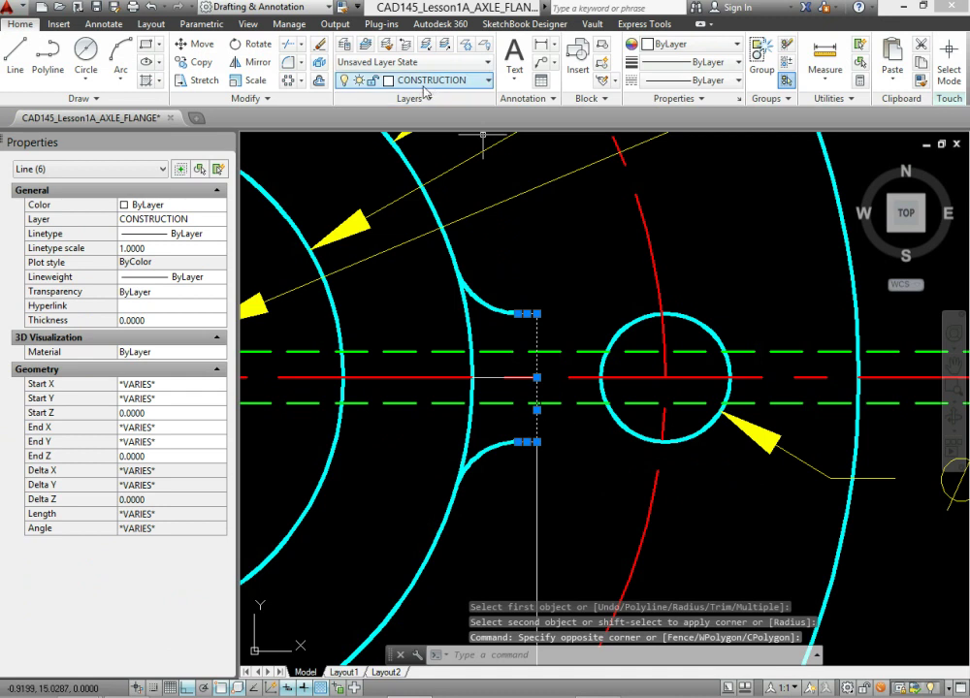
left_click(424, 81)
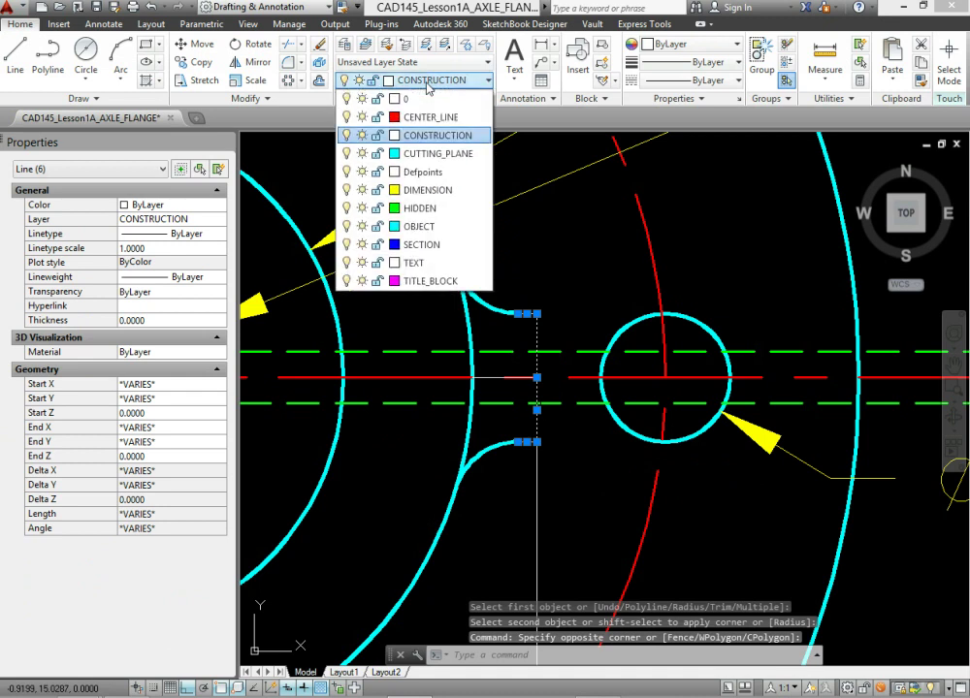
left_click(424, 226)
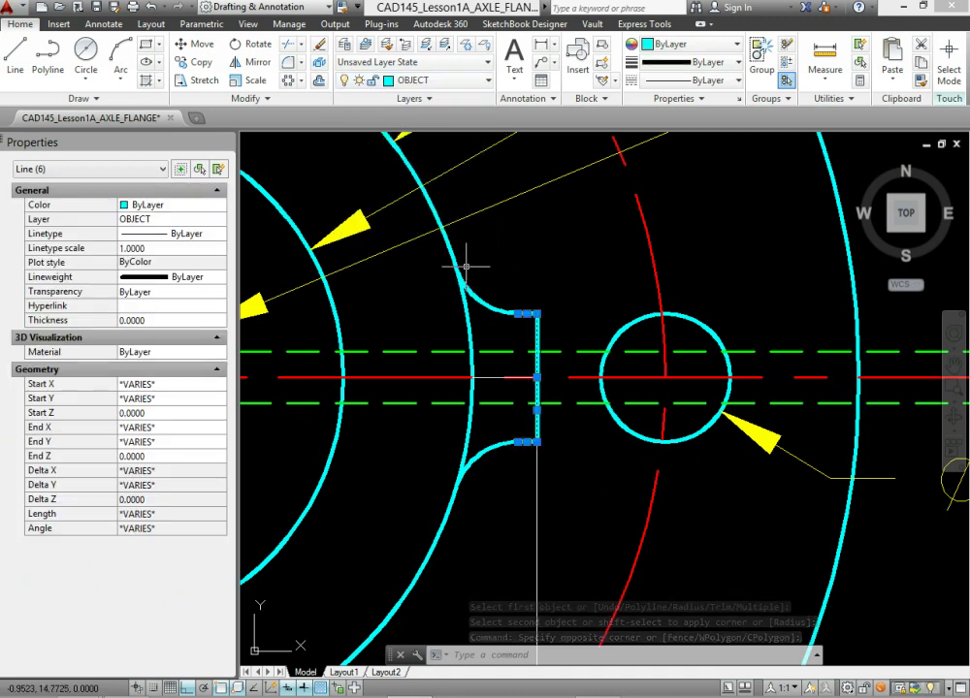
key("Escape")
key("Escape")
key("Escape")
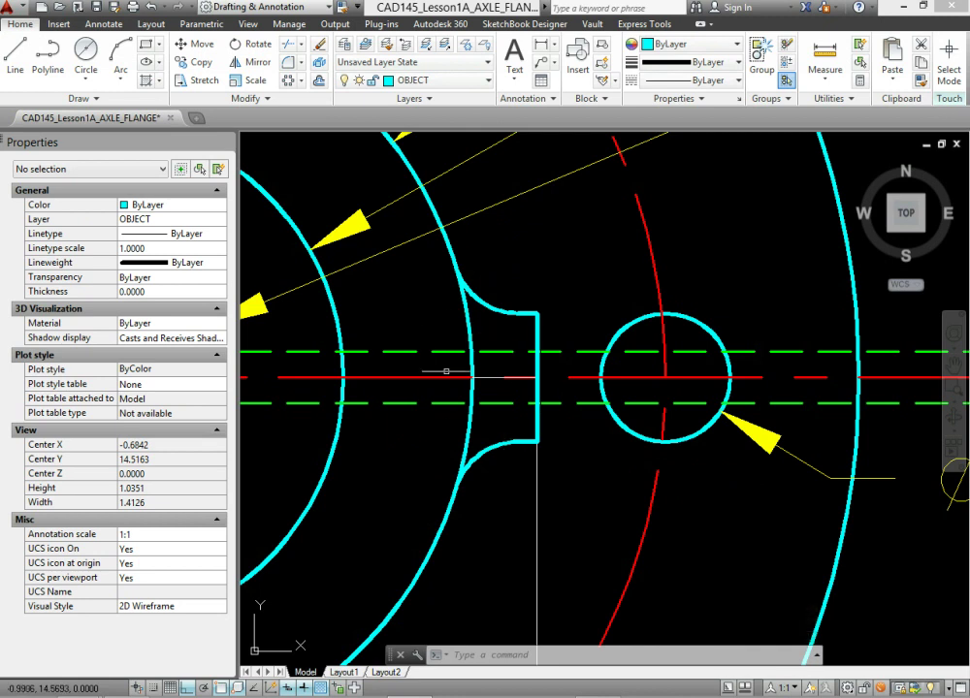
Make the CONSTRUCTION layer current and draw a horizontal line from the boss's upper corner in the front view inward past the vertical object edge
middle_click_drag(424, 490, 423, 140)
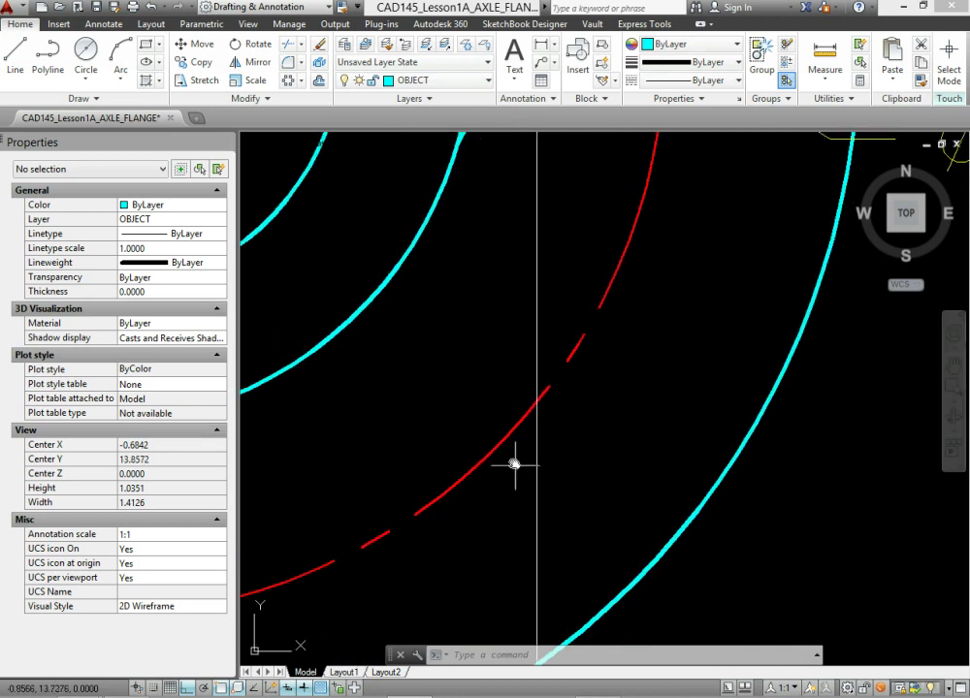
scroll(515, 485, "down", 2)
middle_click_drag(515, 514, 524, 144)
middle_click_drag(506, 582, 525, 260)
middle_click_drag(519, 424, 528, 140)
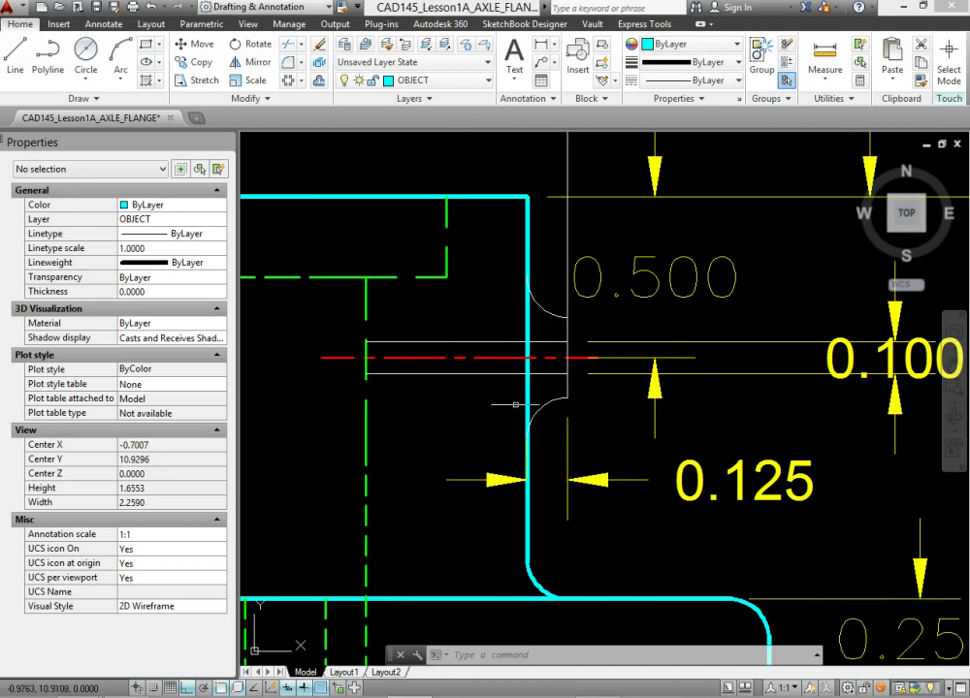
scroll(516, 405, "up", 2)
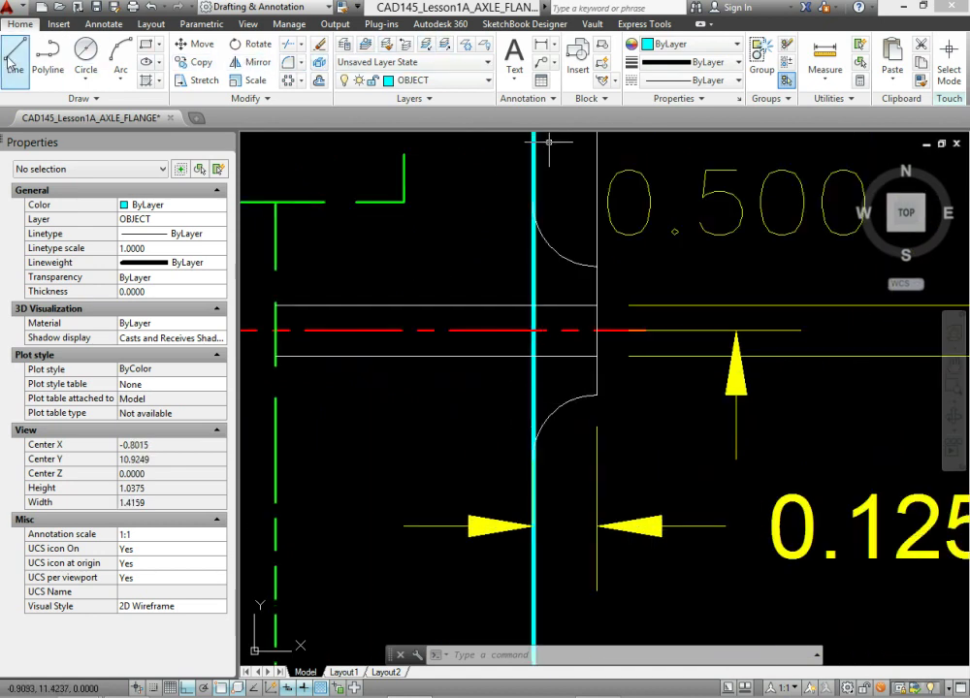
left_click(417, 79)
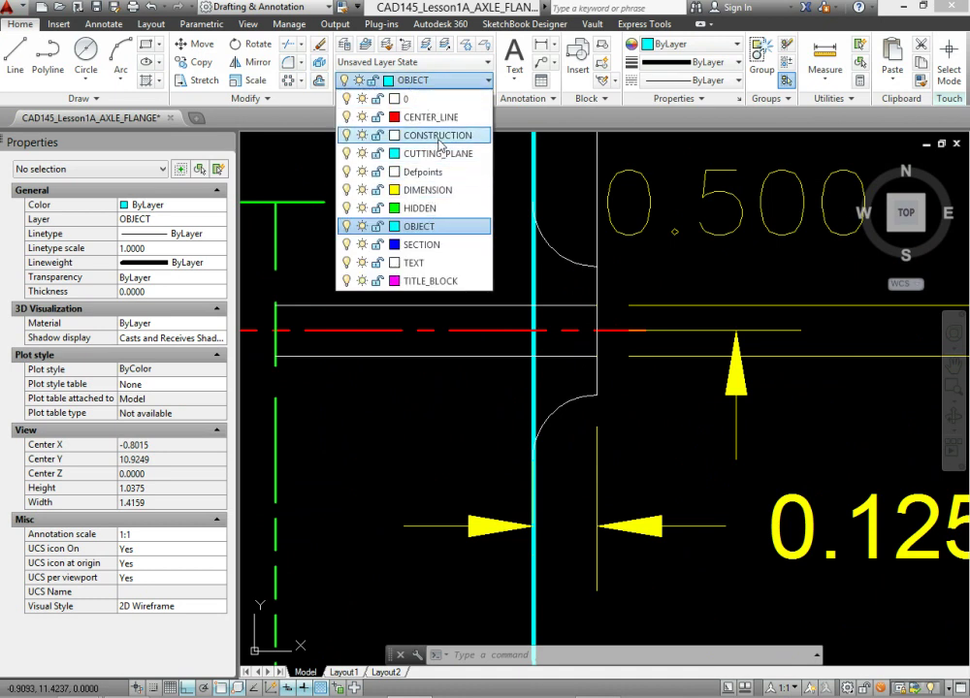
left_click(439, 136)
left_click(15, 53)
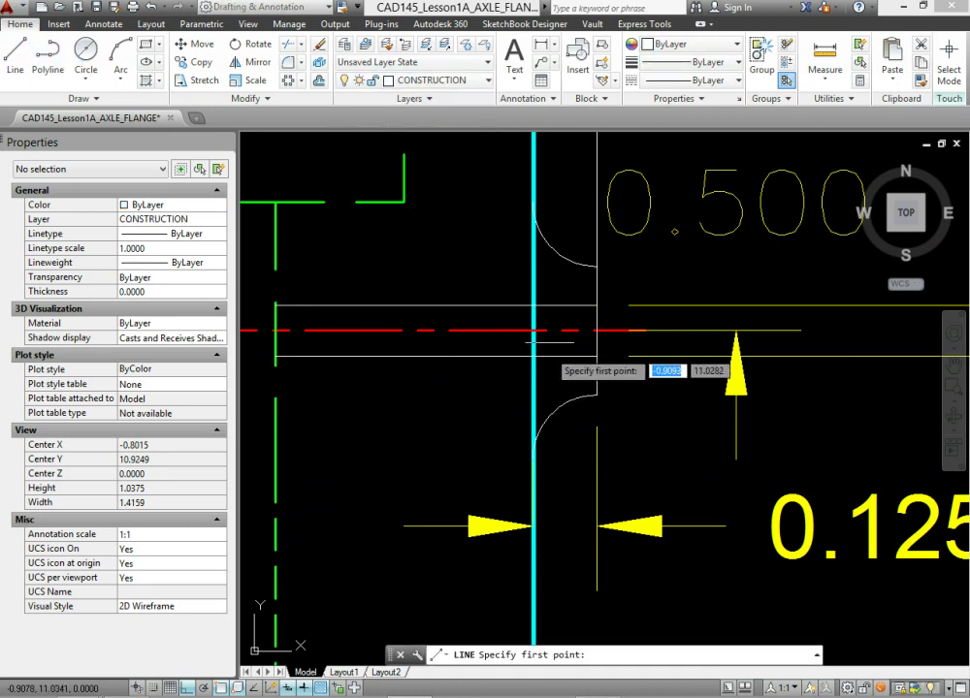
left_click(593, 268)
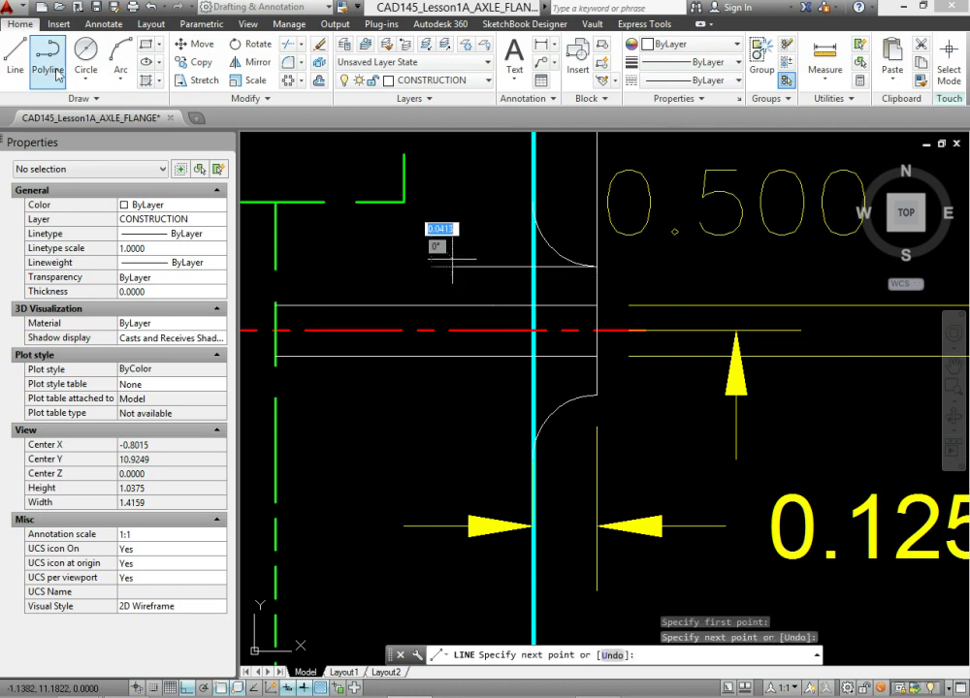
Draw a matching horizontal construction line from the boss's lower corner in the front view inward past the vertical object edge
left_click(14, 53)
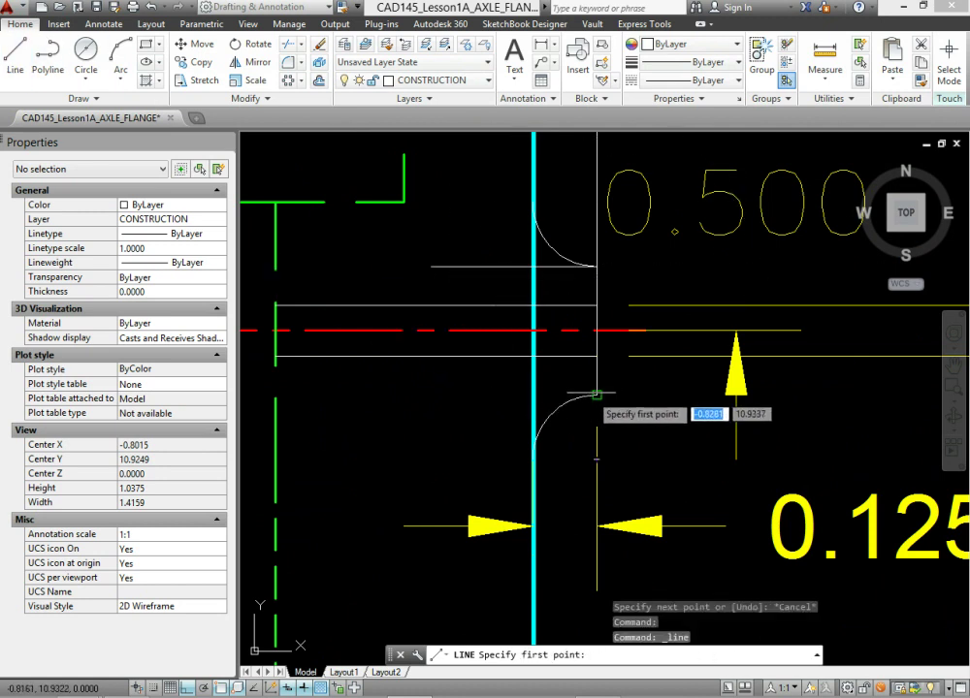
left_click(597, 395)
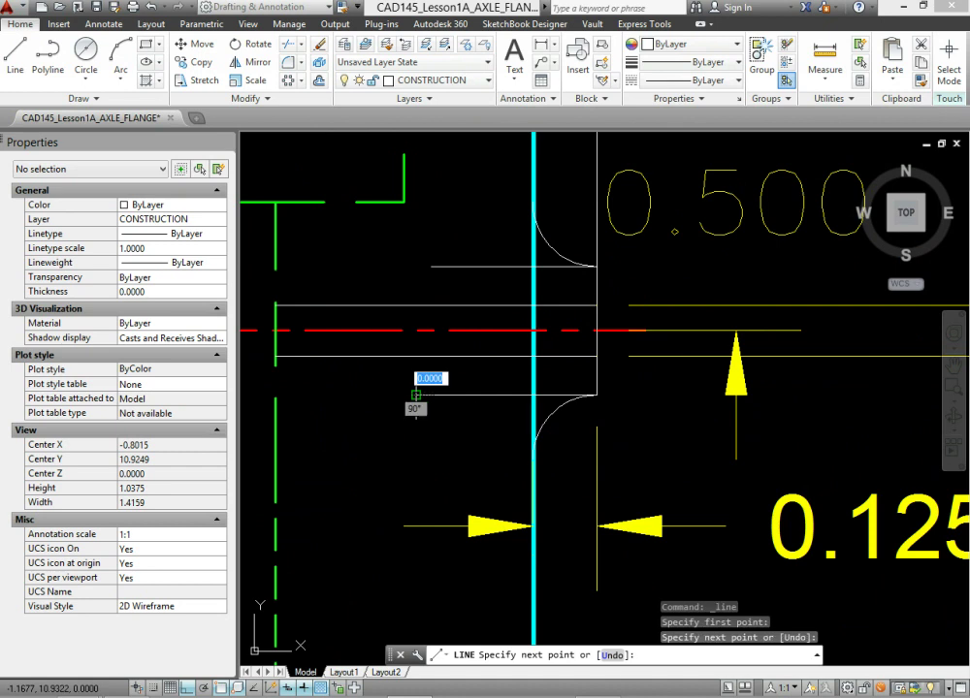
left_click(416, 394)
key("Escape")
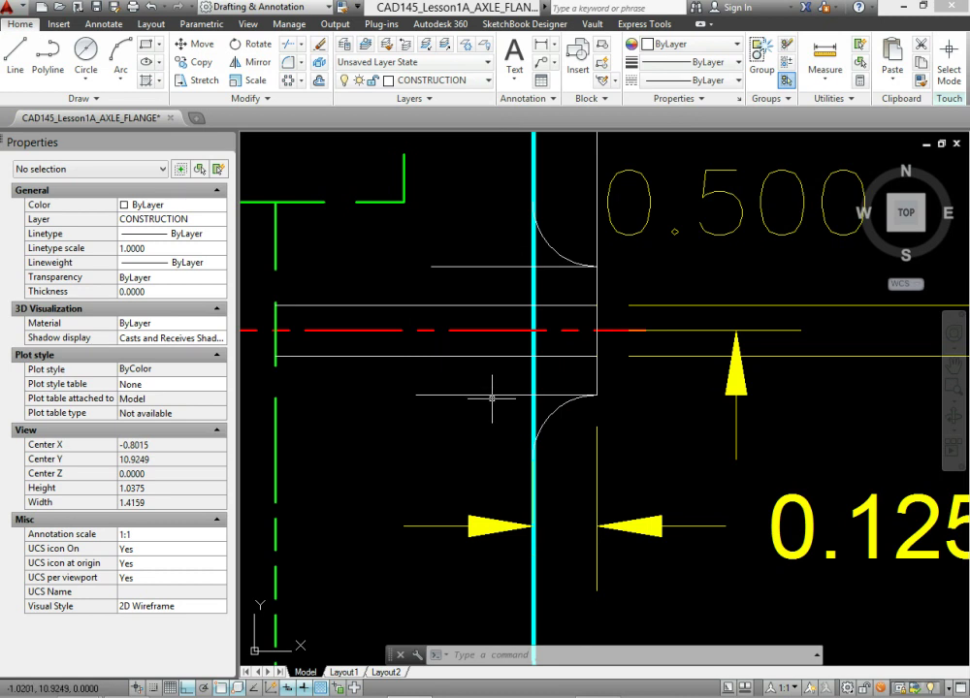
Examine the reference drawing's side boss in the top view and its fillets, cross-hole and hatching in the broken-out section
scroll(492, 399, "down", 2)
middle_click_drag(570, 417, 260, 324)
scroll(580, 387, "down", 2)
middle_click_drag(669, 424, 332, 348)
scroll(332, 348, "up", 2)
middle_click_drag(671, 482, 353, 409)
middle_click_drag(613, 413, 420, 168)
middle_click_drag(593, 445, 622, 198)
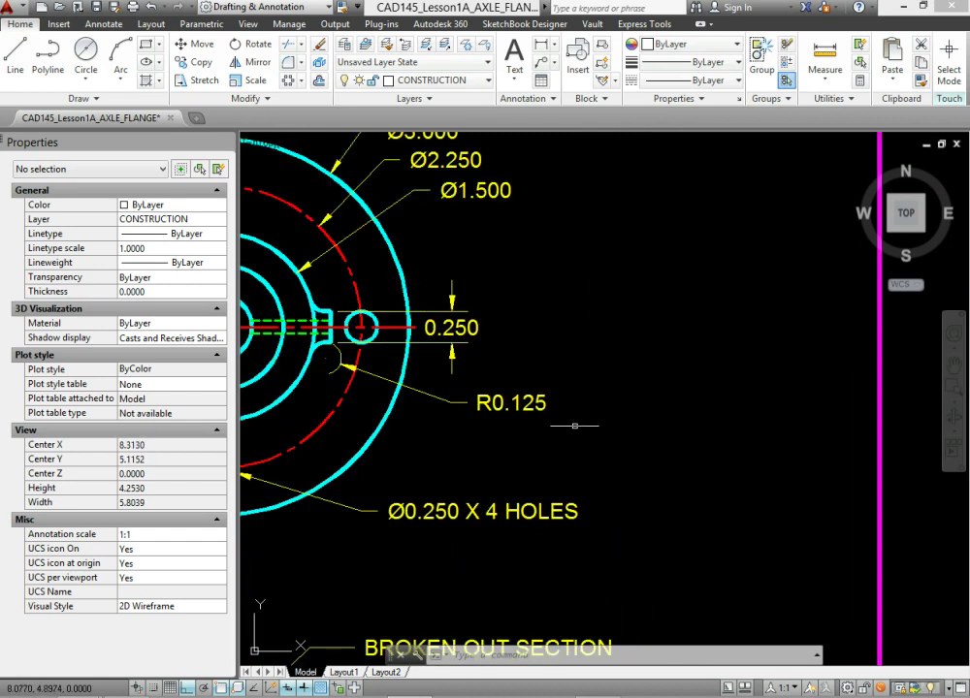
middle_click_drag(575, 424, 713, 135)
scroll(548, 369, "up", 5)
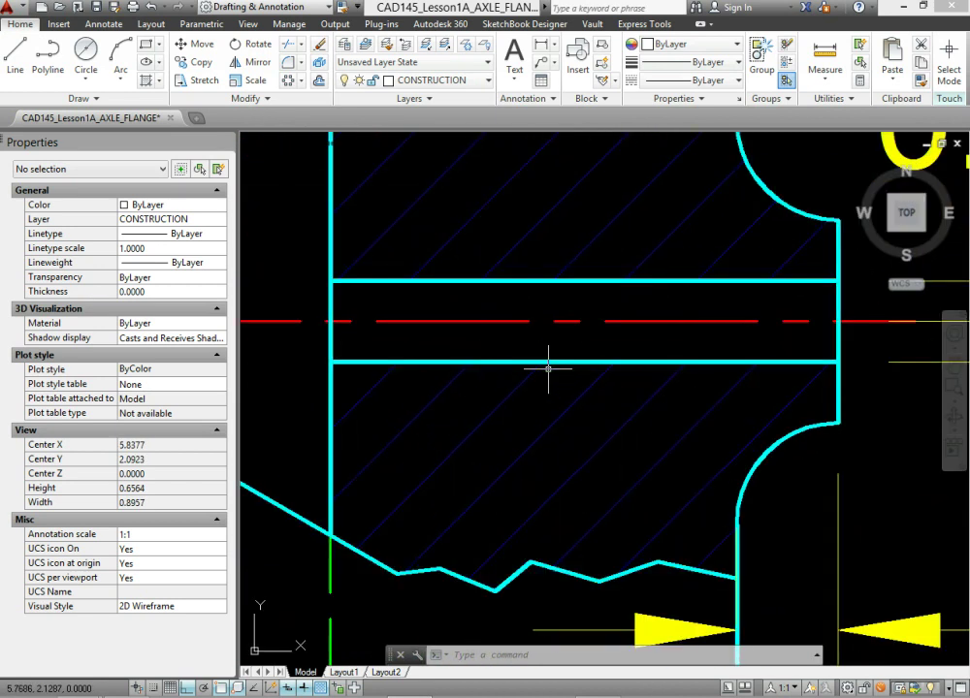
middle_click_drag(542, 301, 544, 411)
scroll(544, 406, "down", 4)
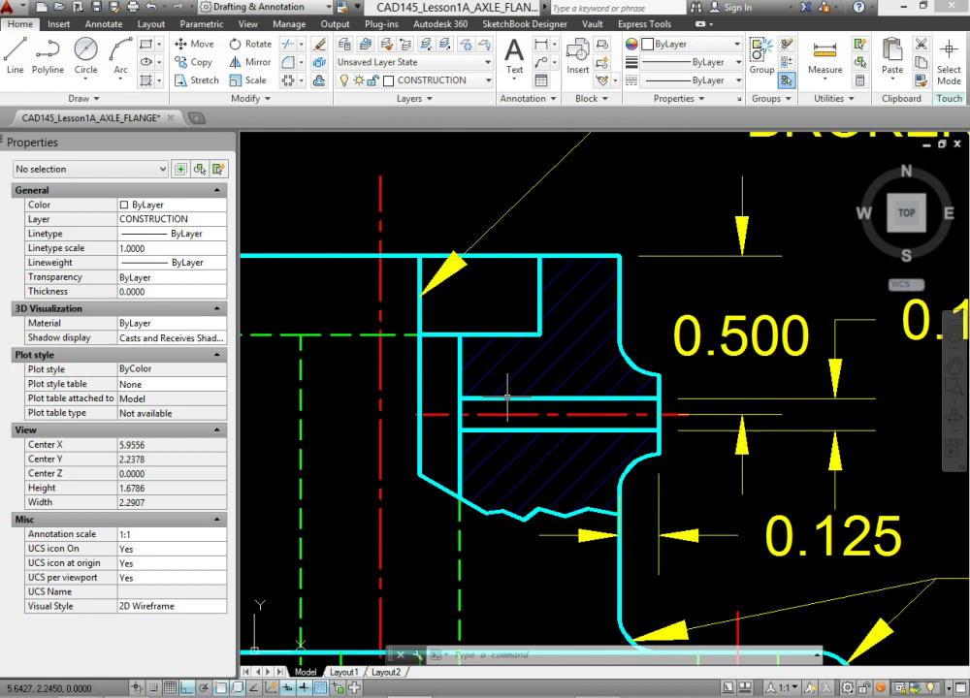